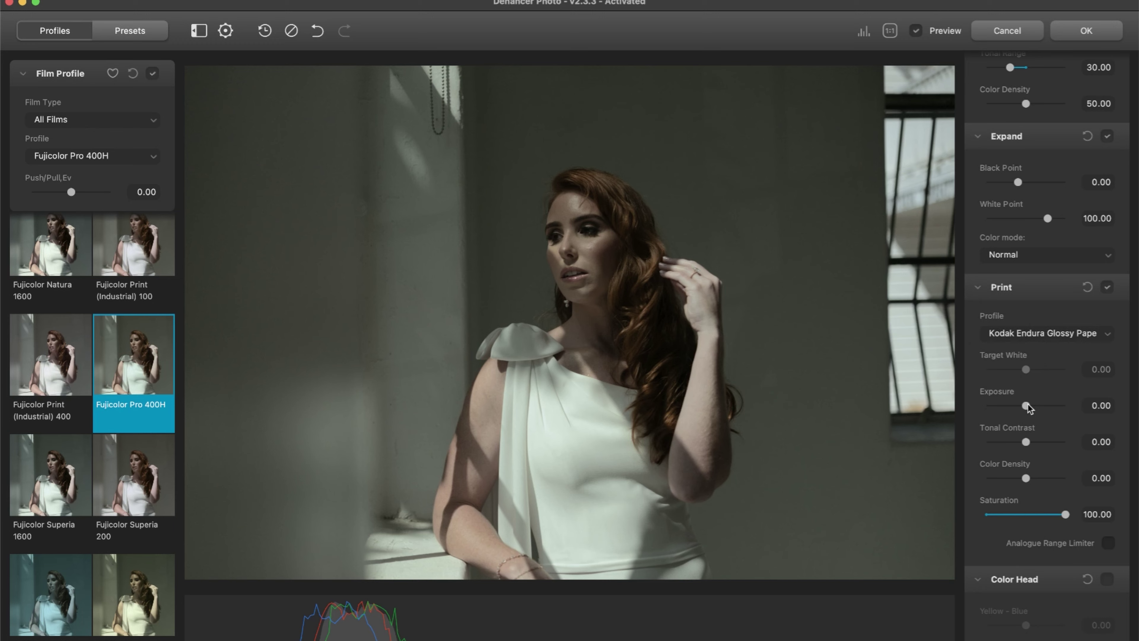
- Raise the Print exposure to 0.69
drag(1028, 405, 1035, 407)
- Try a Source exposure compensation of about 0.52 against the Print exposure, and reset it to 0.00
scroll(1008, 424, up, 10)
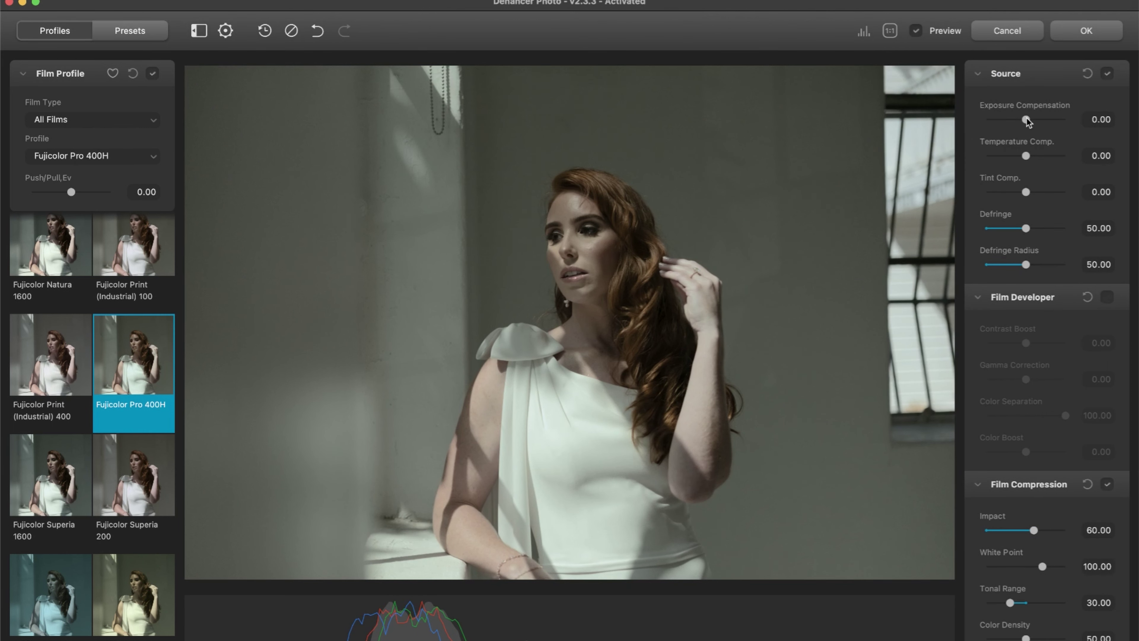
drag(1026, 120, 1031, 121)
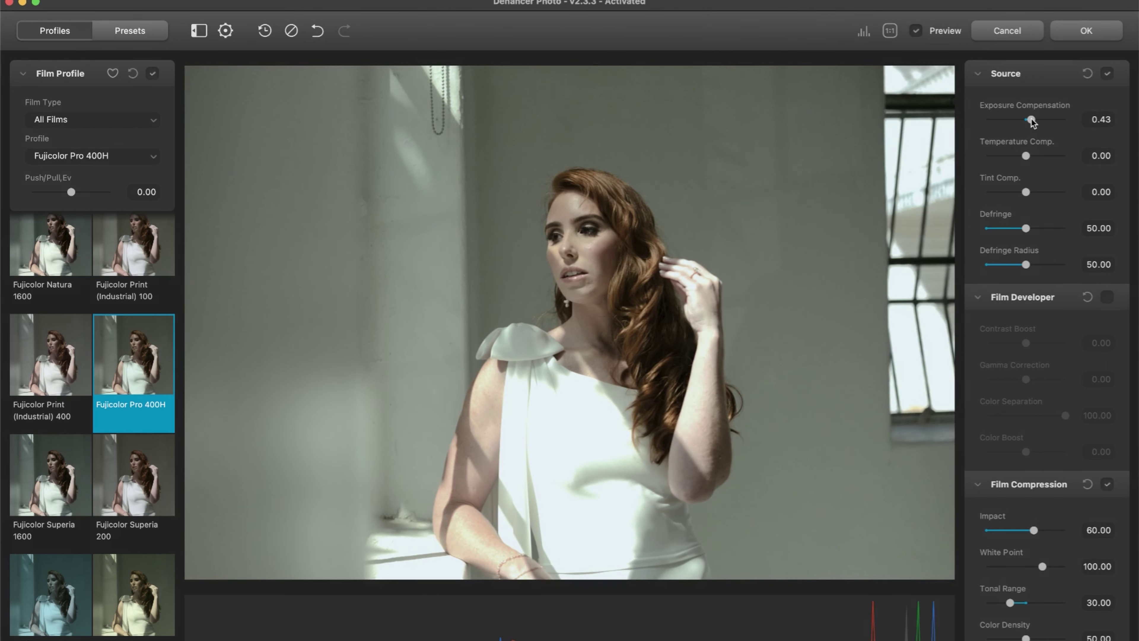
double_click(1031, 121)
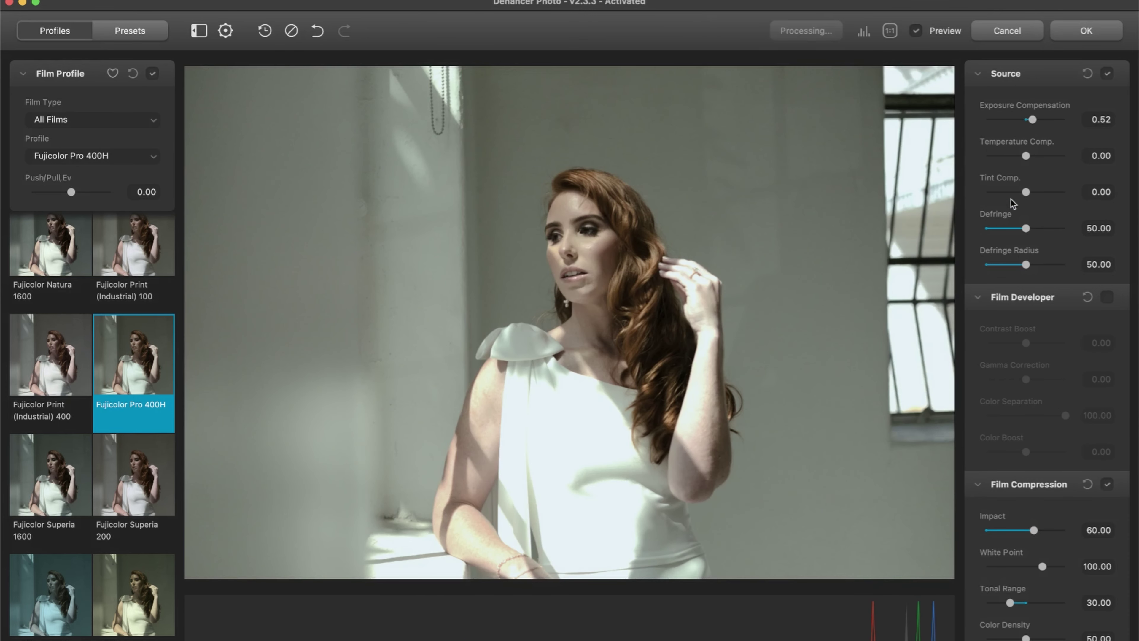
scroll(1010, 199, down, 5)
scroll(1000, 233, down, 5)
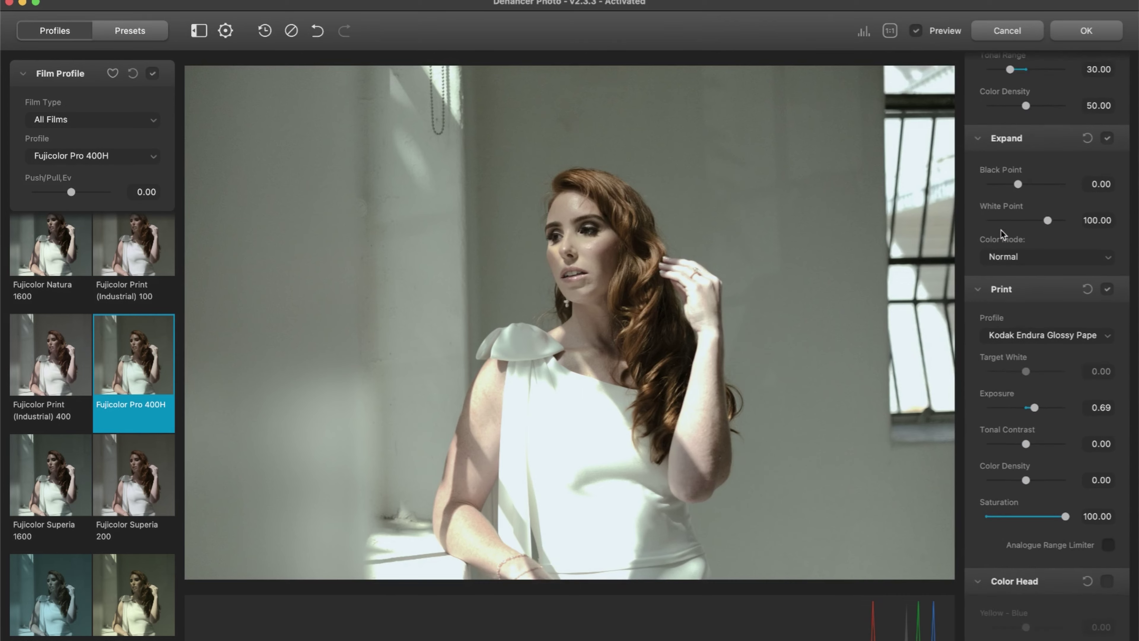
scroll(1000, 234, up, 2)
drag(1048, 300, 1062, 301)
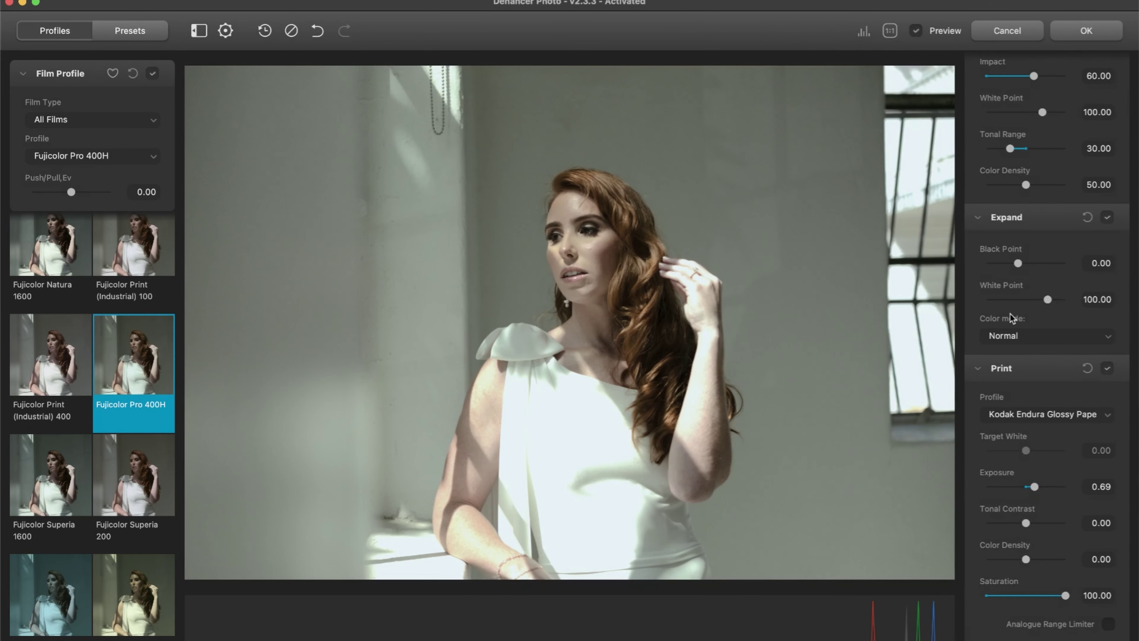
scroll(1010, 313, up, 8)
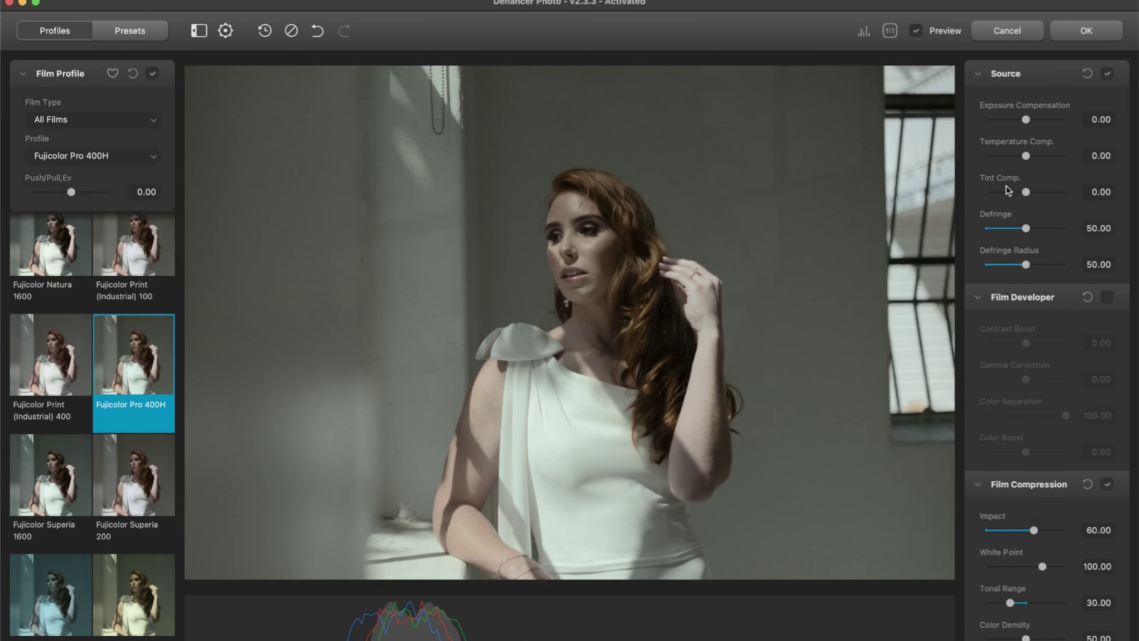
- Set the Print tonal contrast to 12.32 and color density to 85.44, comparing the photo with Print switched off
scroll(993, 202, down, 10)
scroll(992, 201, down, 4)
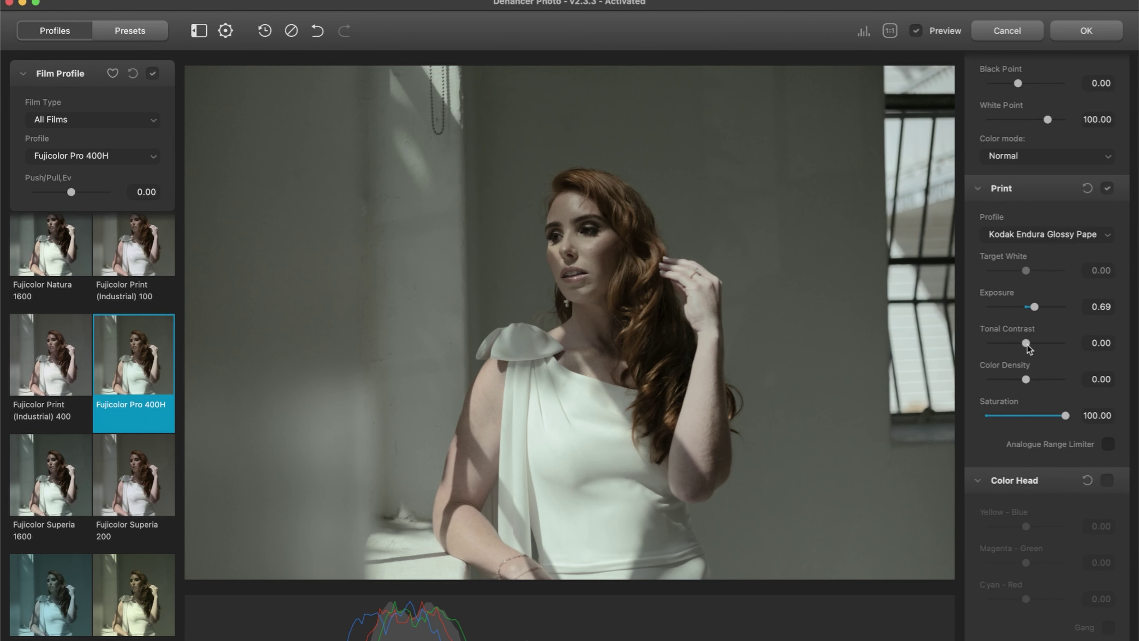
drag(1027, 344, 1034, 344)
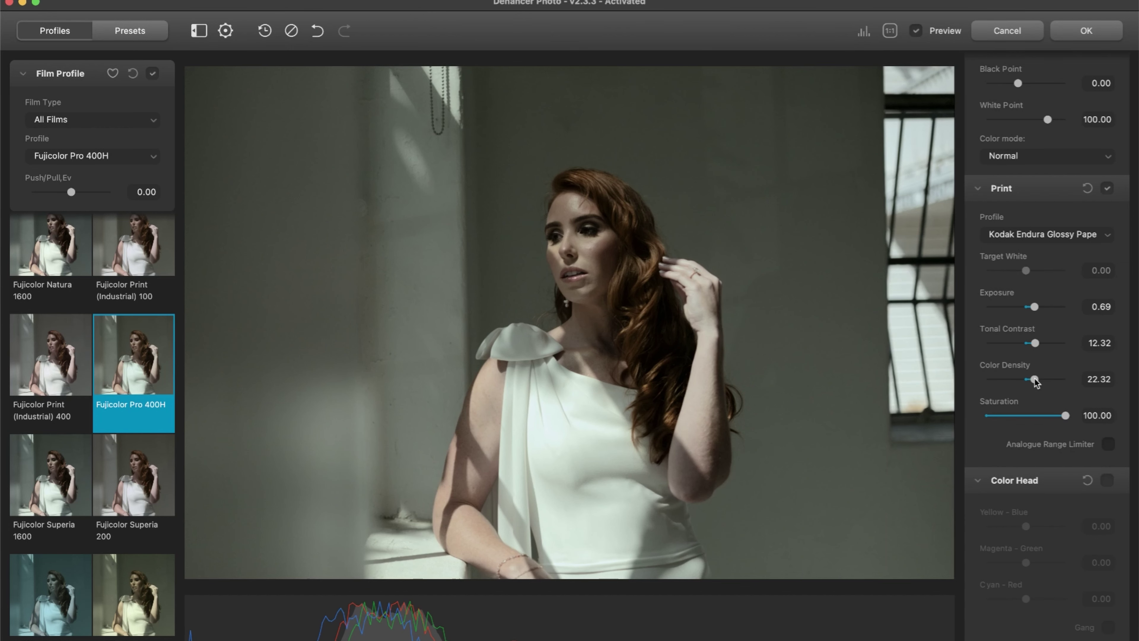
drag(1034, 379, 1058, 381)
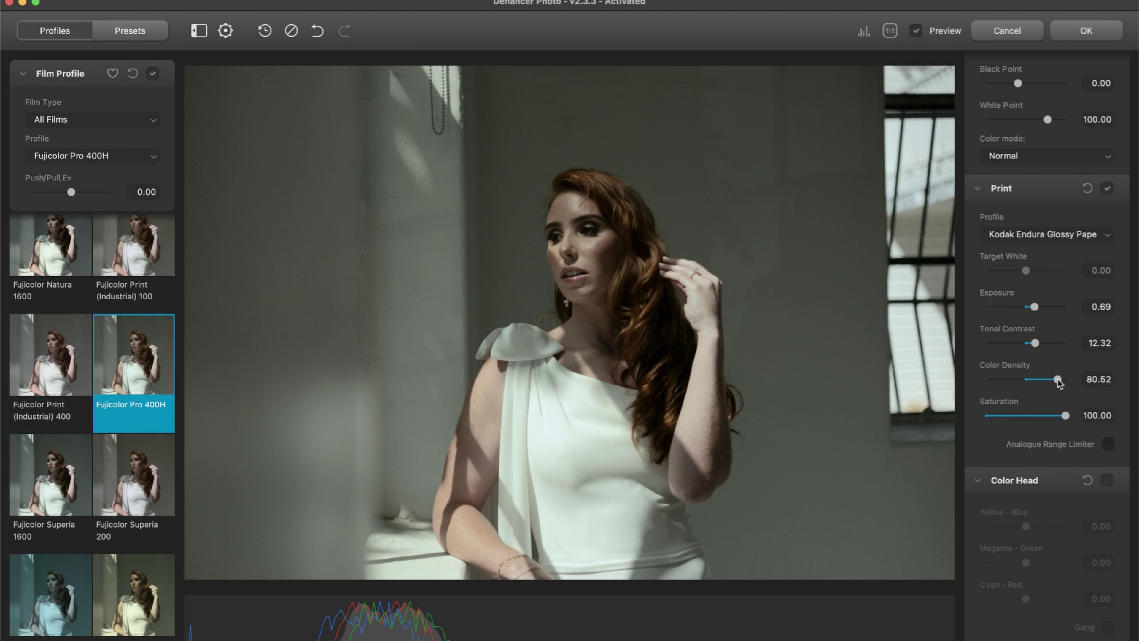
double_click(1057, 379)
drag(1026, 379, 1059, 381)
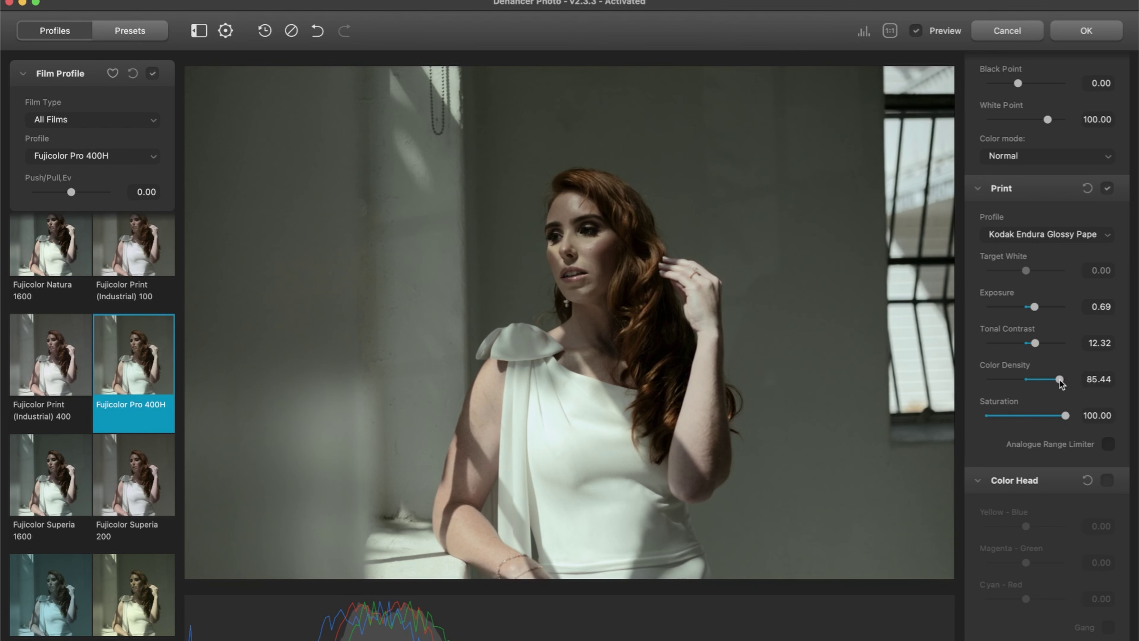
click(1107, 188)
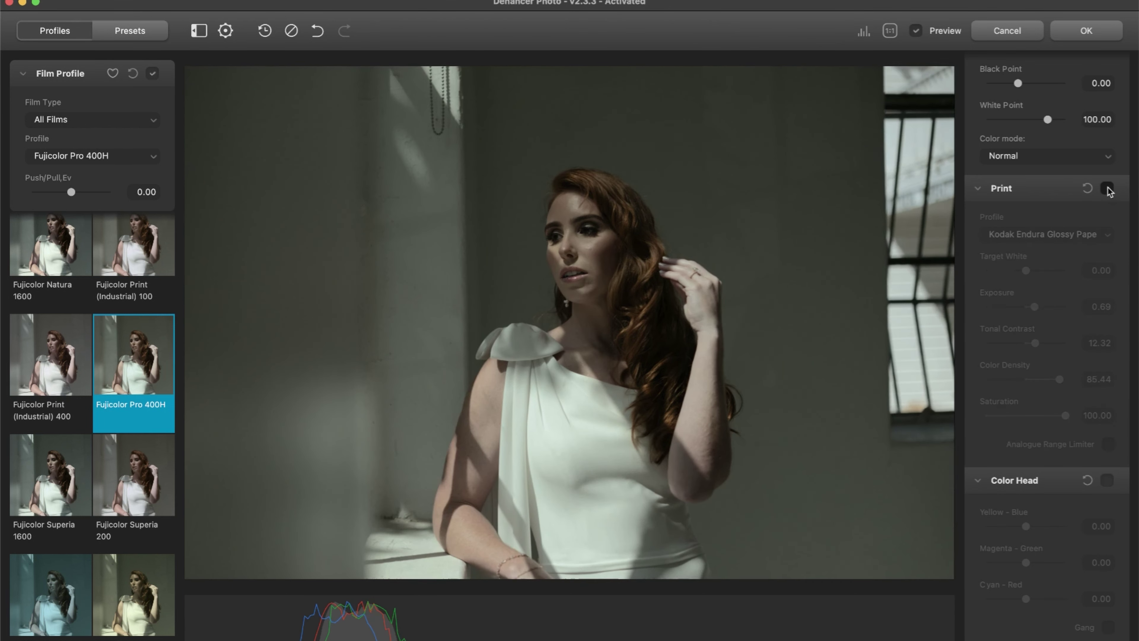
click(1107, 188)
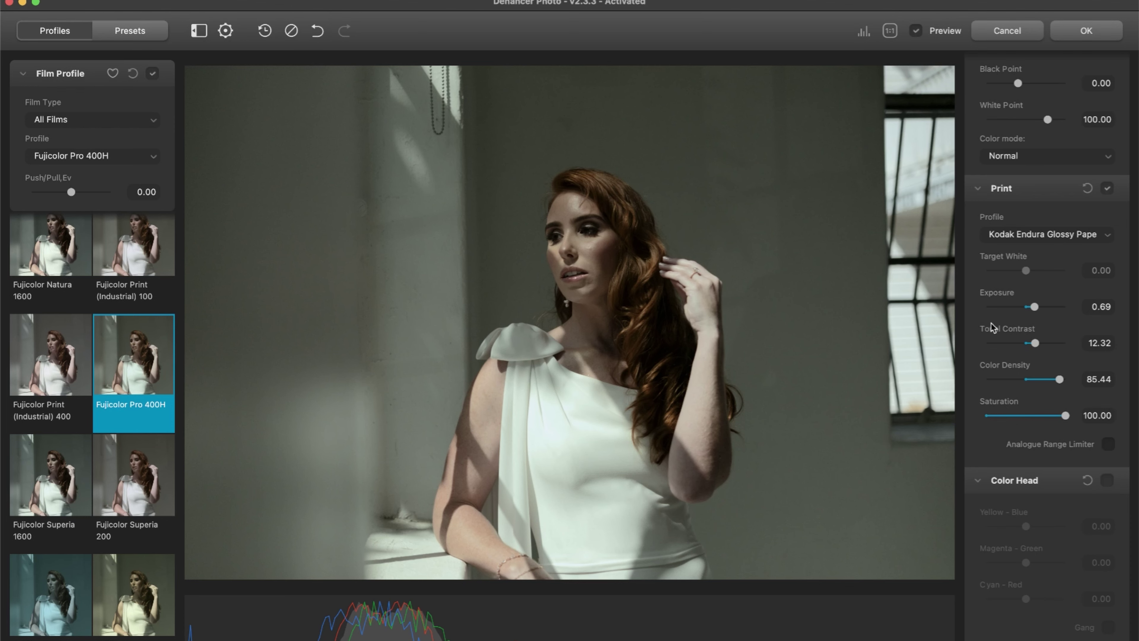
- Raise the Expand white point to 107.97, leaving the Print section's Analogue Range Limiter off
scroll(991, 322, up, 4)
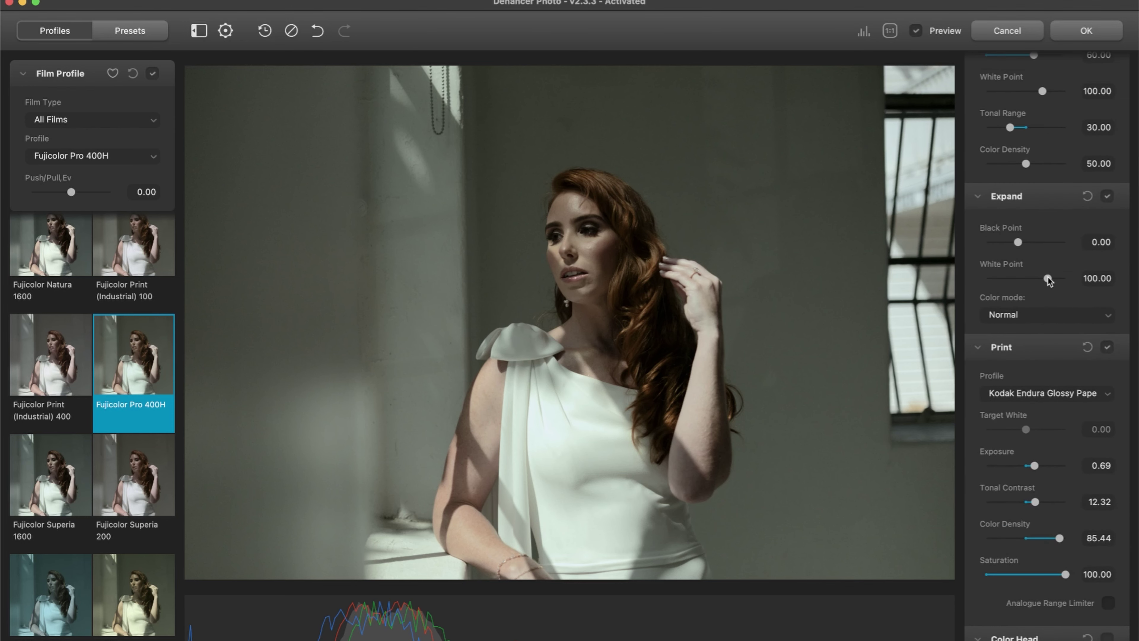
drag(1048, 278, 1054, 278)
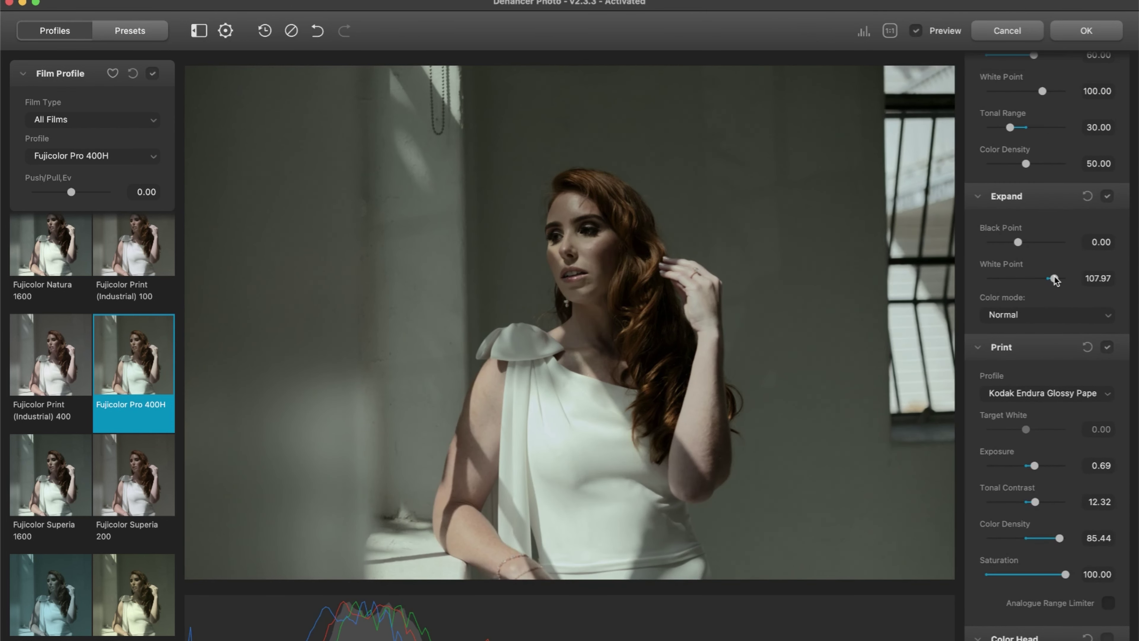
scroll(1076, 287, down, 8)
click(1110, 291)
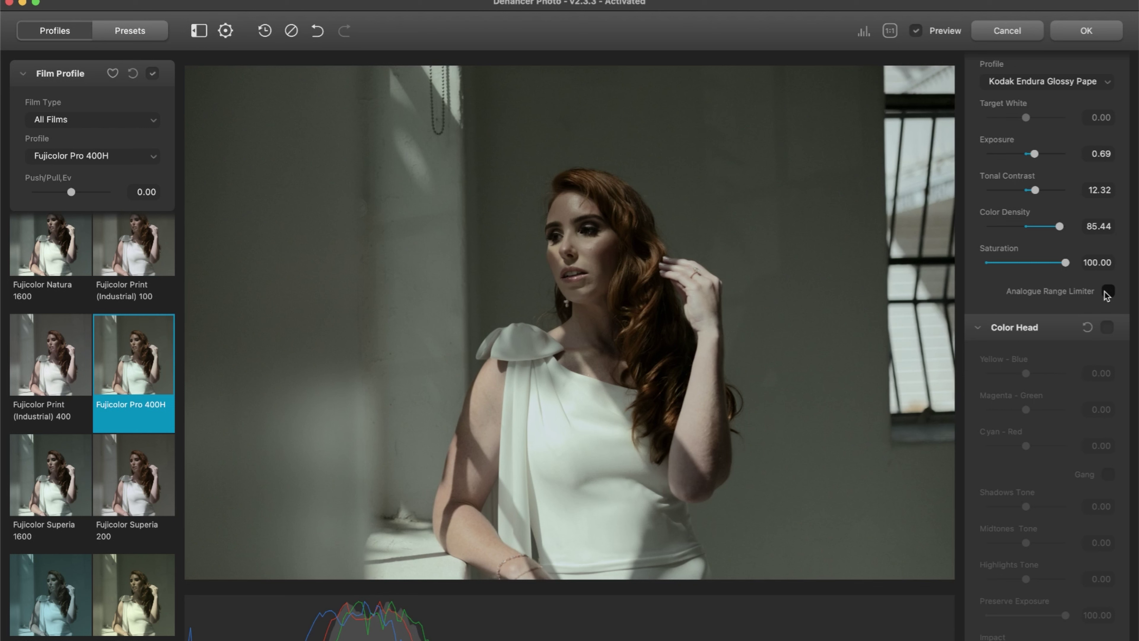
- Enable Color Head and set Yellow-Blue to -2.85, Magenta-Green to 2.85 and Cyan-Red to -2.34
scroll(1108, 283, down, 3)
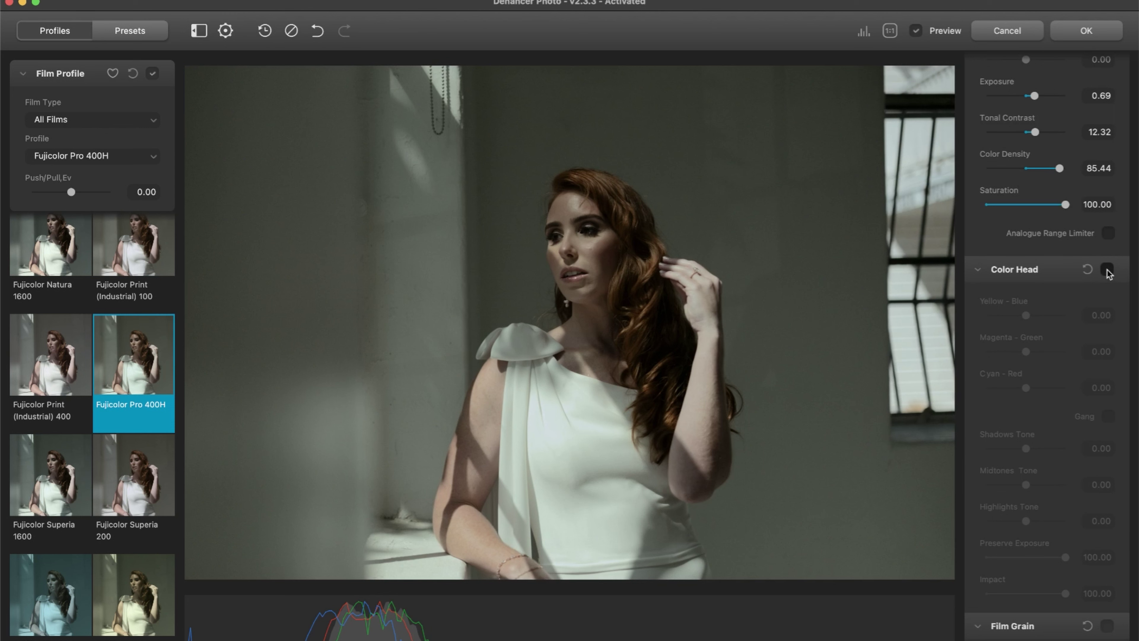
click(1108, 270)
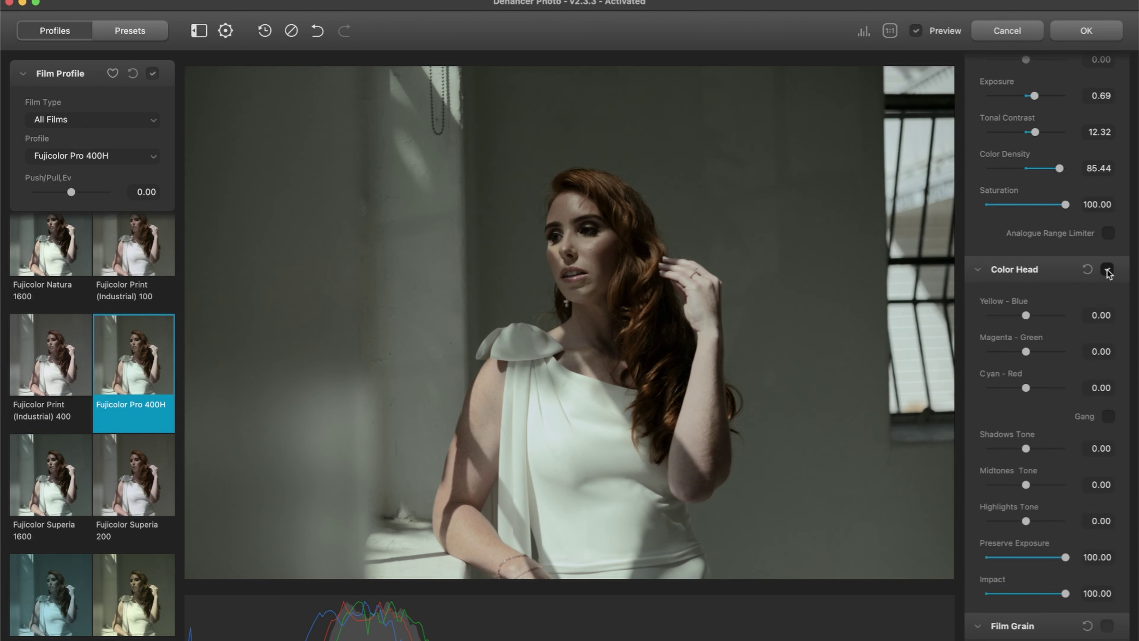
scroll(1033, 251, down, 2)
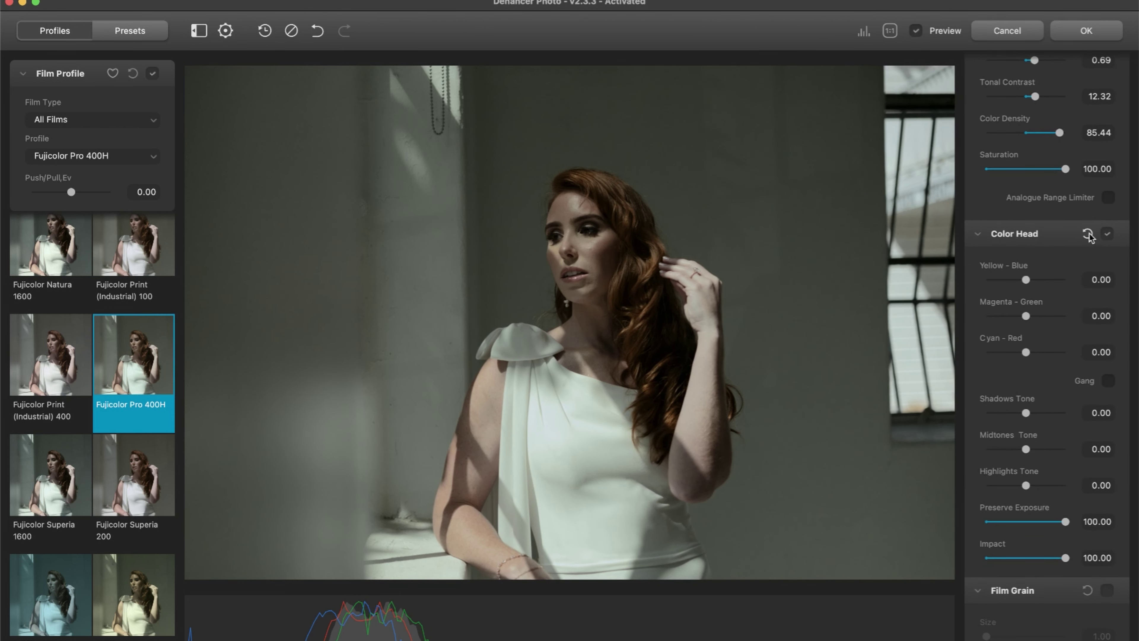
click(1107, 234)
click(1107, 233)
drag(1026, 316, 1023, 352)
drag(1026, 280, 1024, 281)
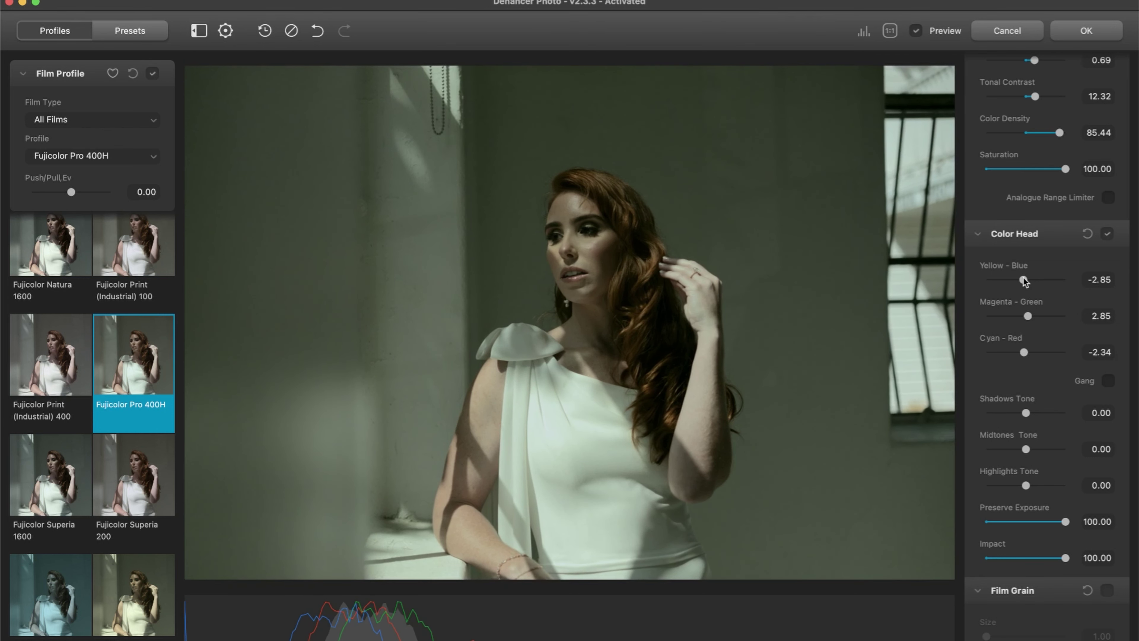
- Reduce the Color Head impact to 63.42, comparing the photo with the Color Head effect switched off
scroll(995, 409, down, 2)
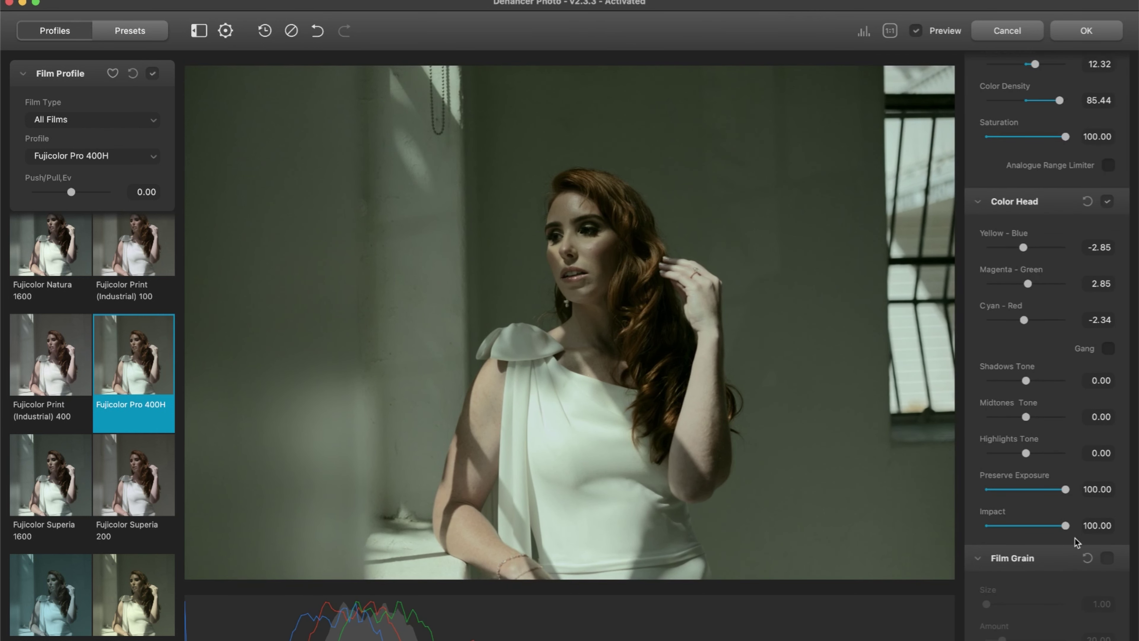
mouse_move(1065, 525)
mouse_down()
mouse_move(1038, 524)
mouse_move(1071, 525)
mouse_up()
drag(1065, 525, 1052, 526)
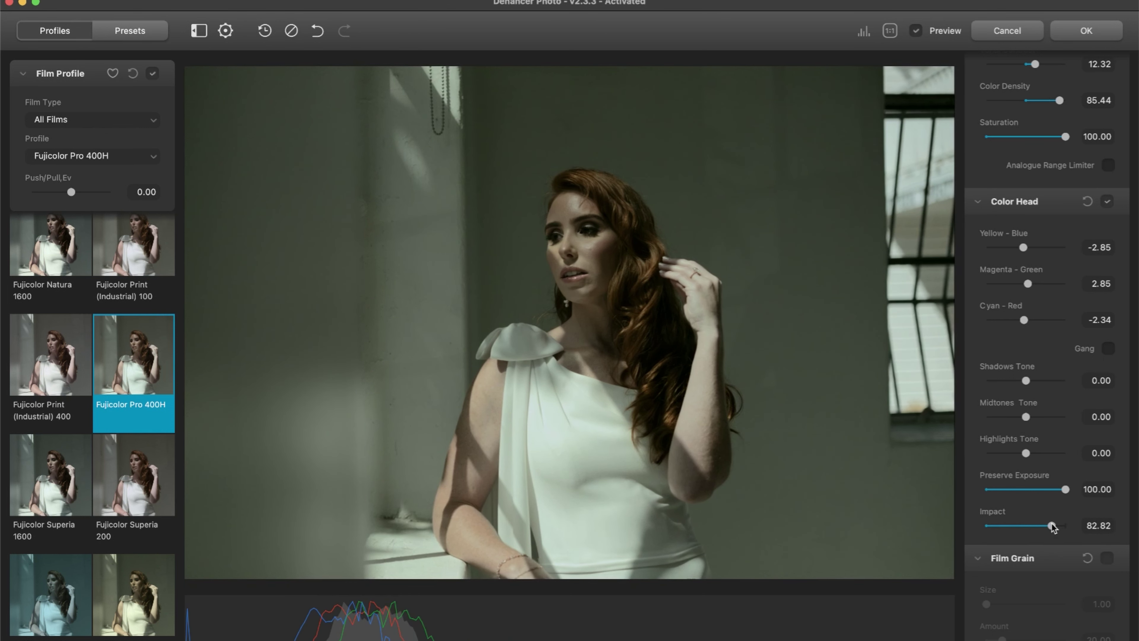
click(1108, 201)
click(1107, 201)
drag(1052, 525, 1047, 525)
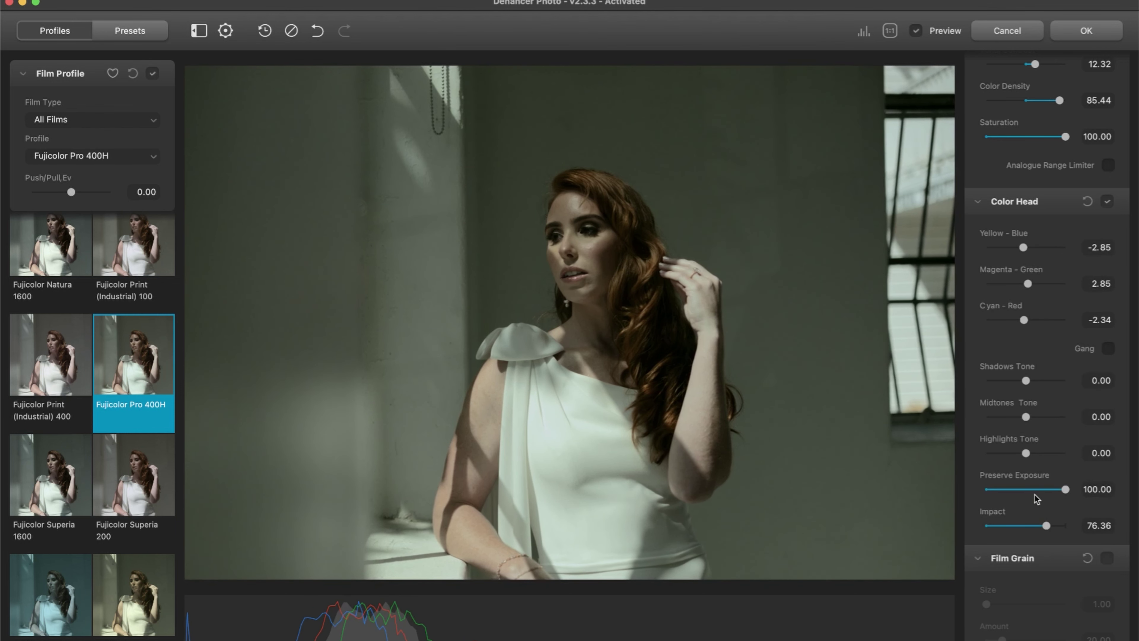
click(1108, 201)
click(1108, 202)
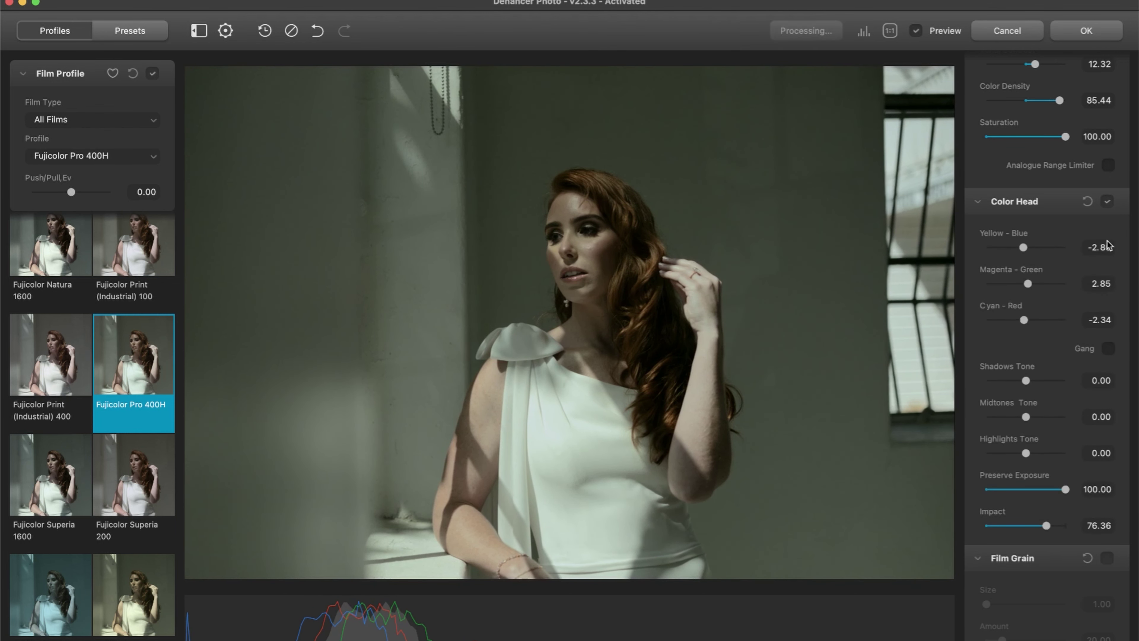
drag(1041, 524, 1037, 526)
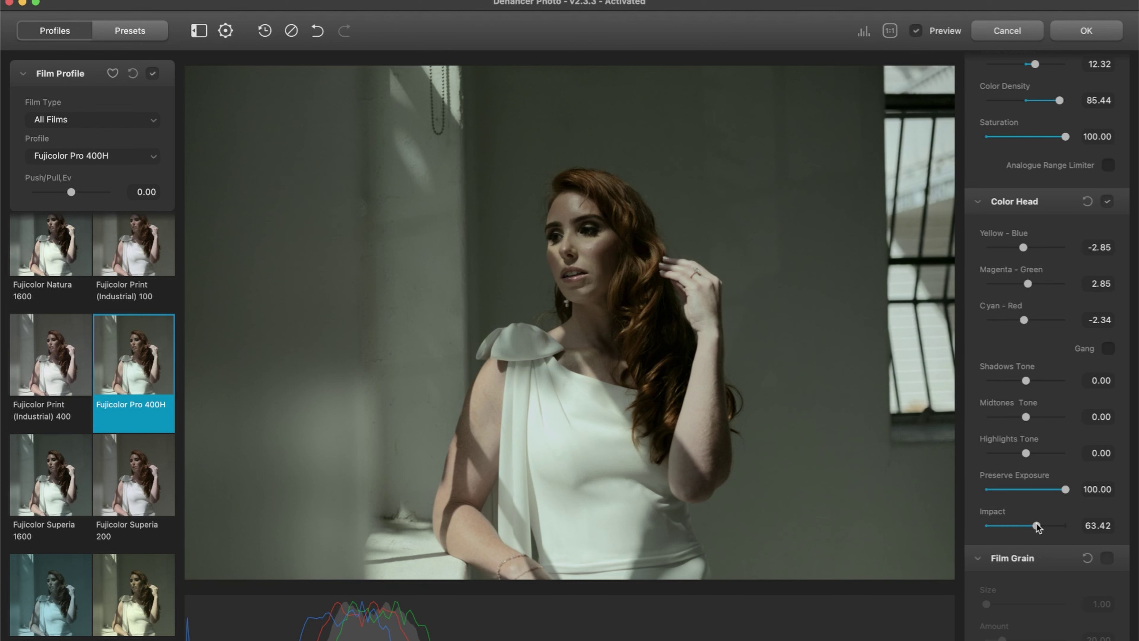
click(1108, 201)
- Compare the graded photo with the unprocessed original several times
click(916, 32)
click(916, 32)
click(916, 32)
click(916, 32)
click(916, 32)
click(916, 32)
- Enable Film Grain and set its film type to Positive
scroll(1101, 279, down, 5)
click(1107, 263)
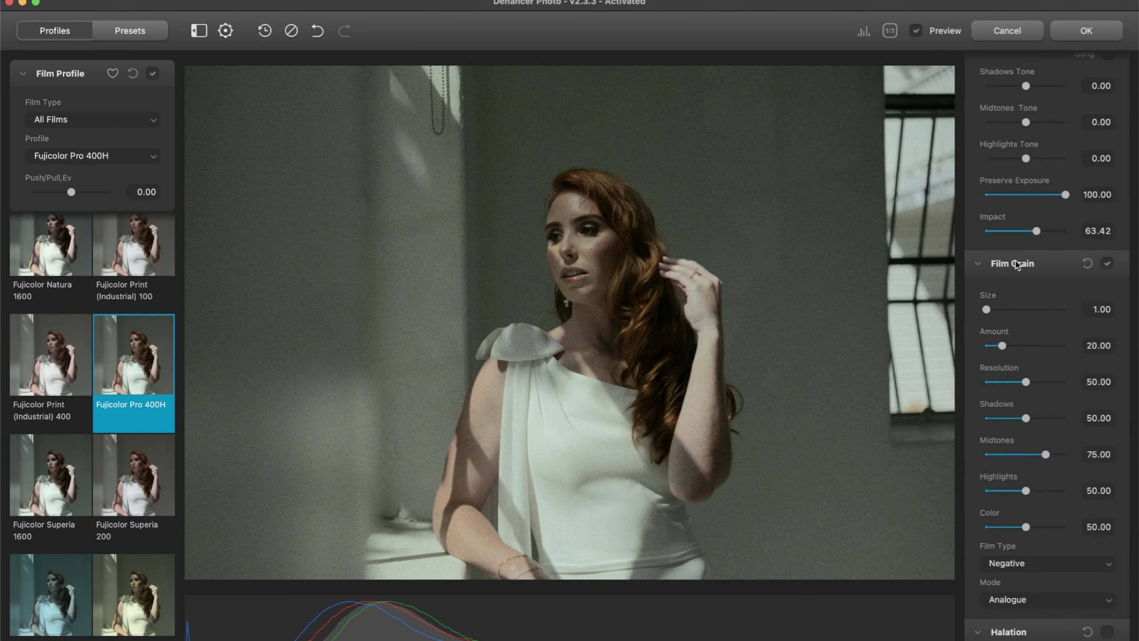
click(1054, 563)
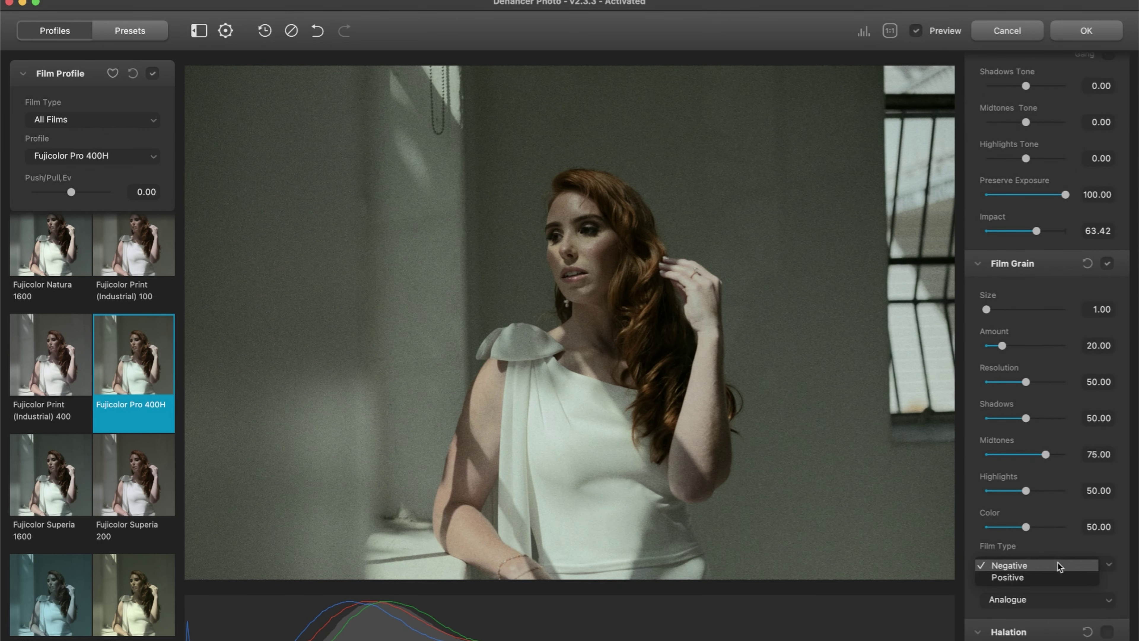
click(1046, 578)
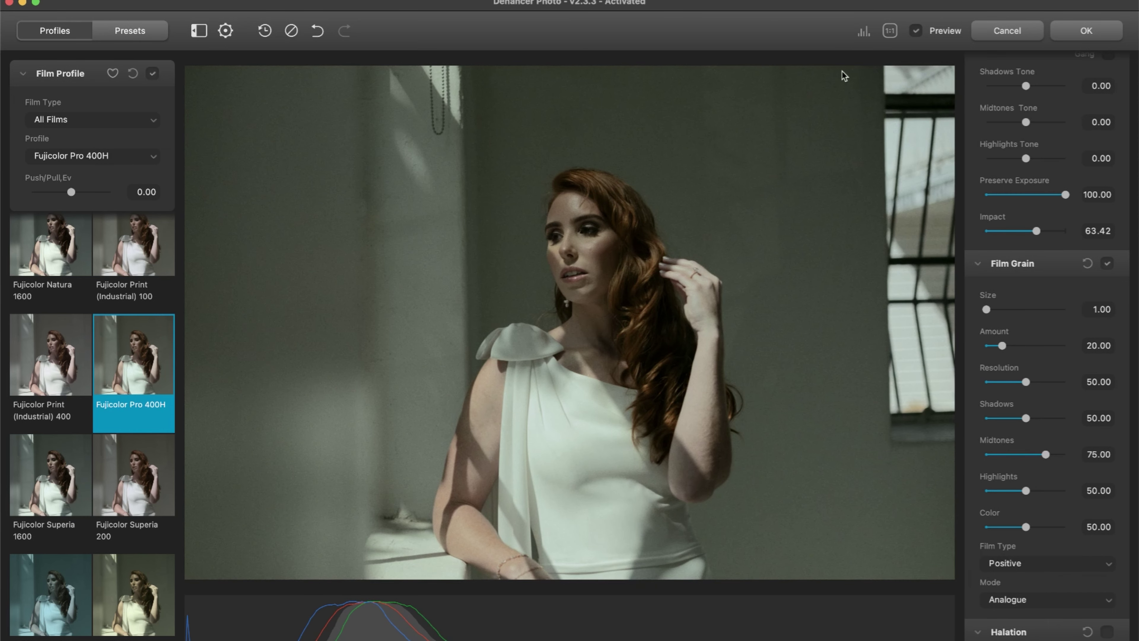
- View the face at 1:1 scale and try a higher Film Grain resolution, returning it to 50.34 and comparing with grain off
click(886, 28)
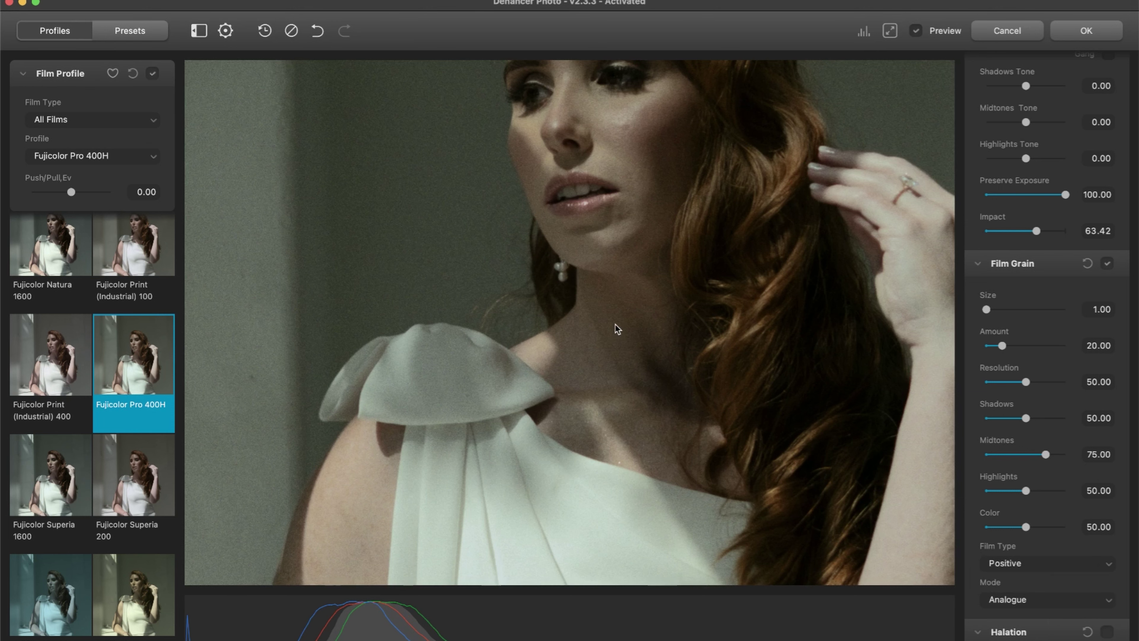
scroll(616, 330, up, 5)
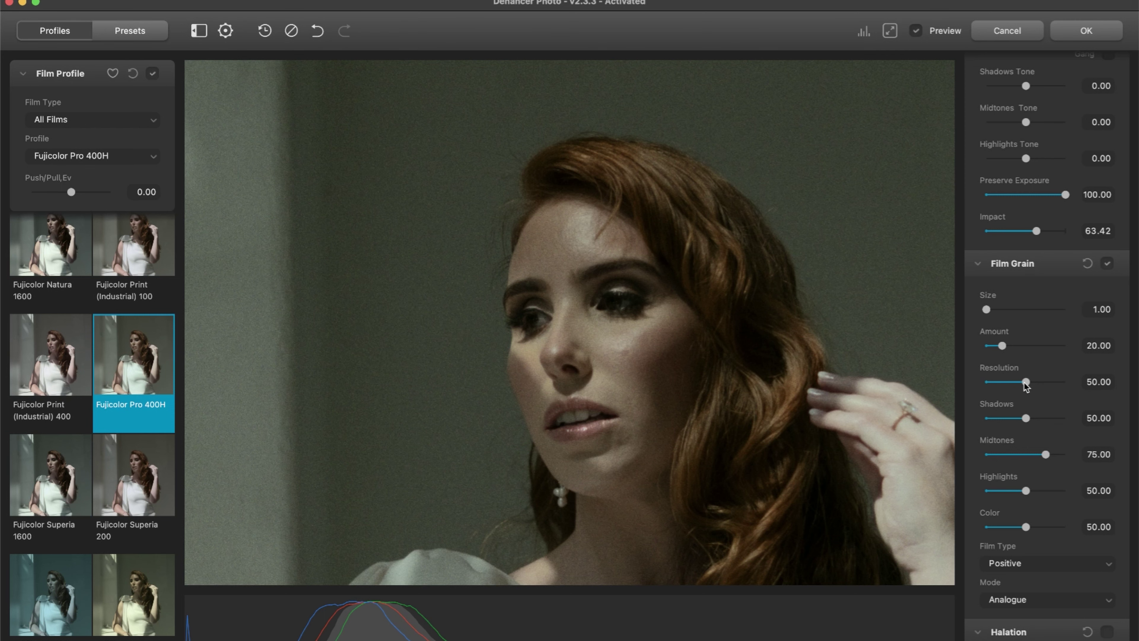
drag(1023, 382, 1065, 382)
drag(1064, 383, 1027, 385)
click(1108, 263)
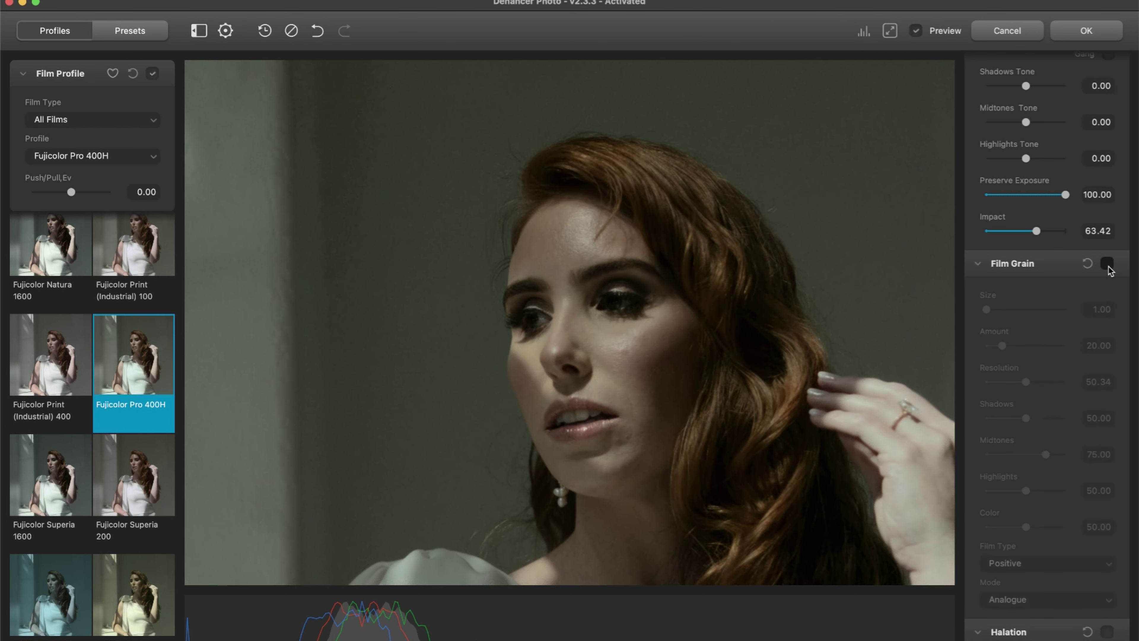
click(1107, 264)
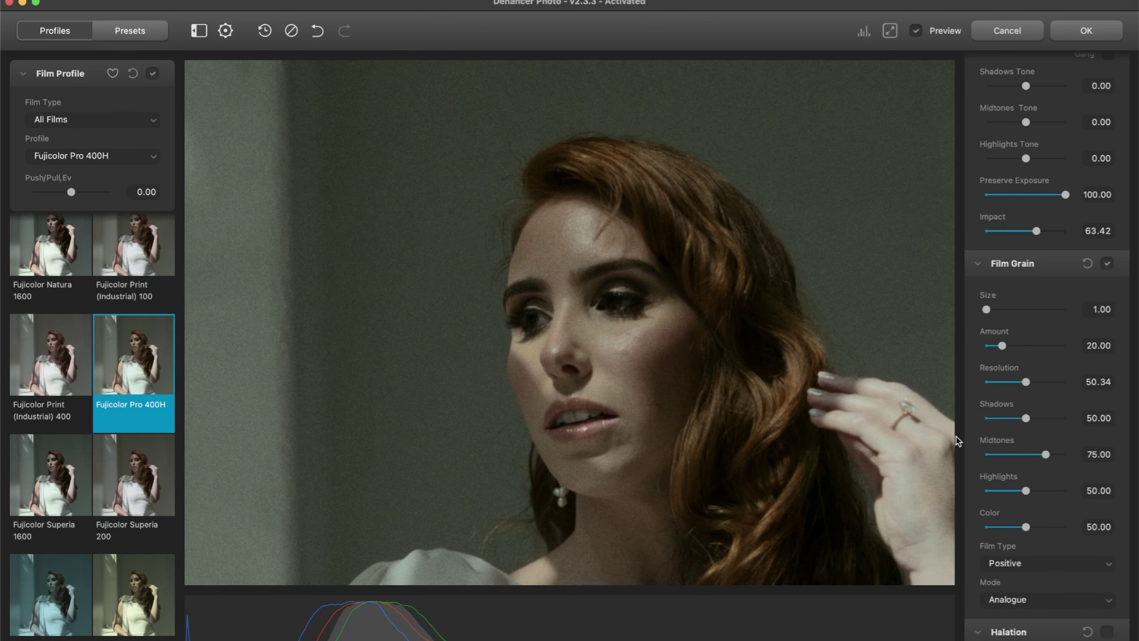
- Try a Film Grain resolution of 100 against the photo without grain, and reset the resolution to 50
double_click(1034, 380)
drag(985, 382, 1083, 381)
click(1107, 263)
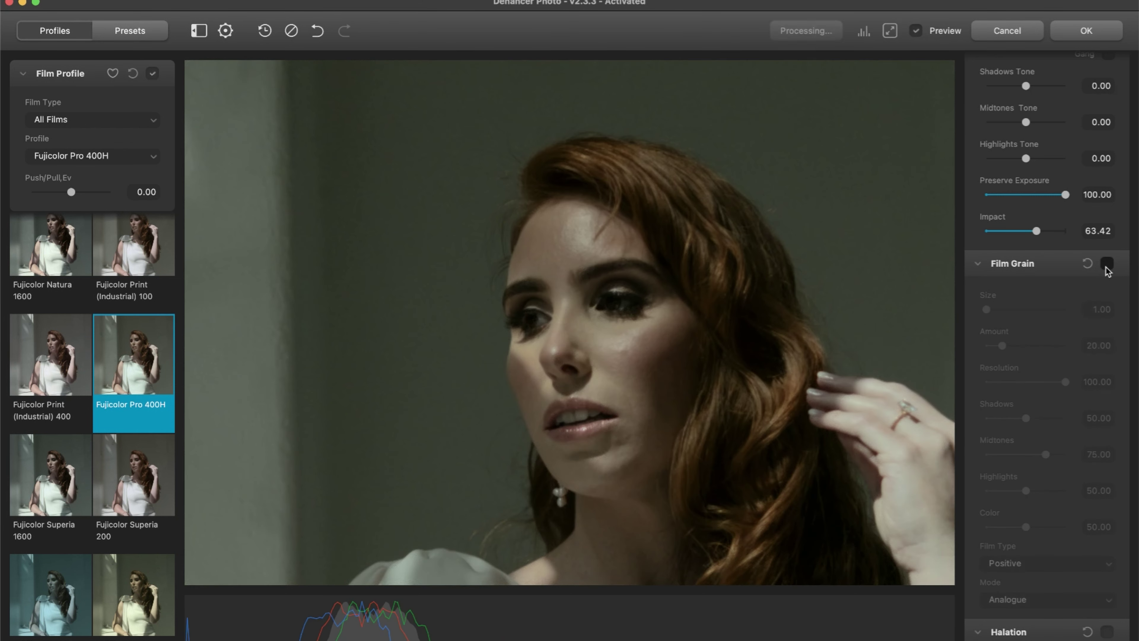
click(1107, 263)
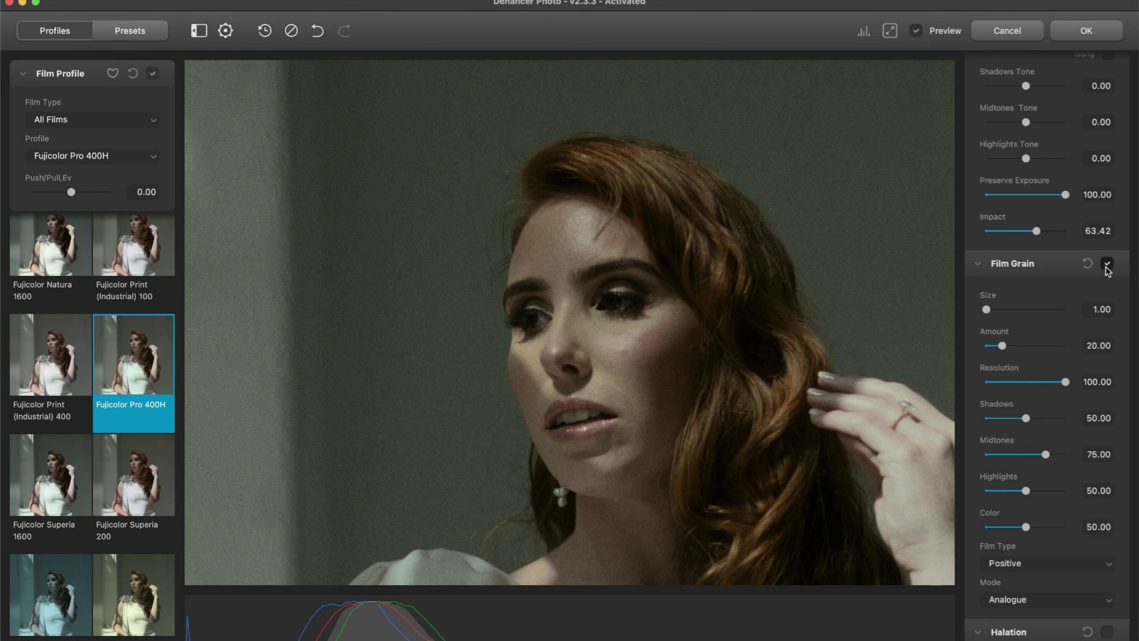
double_click(1040, 374)
scroll(1084, 360, down, 2)
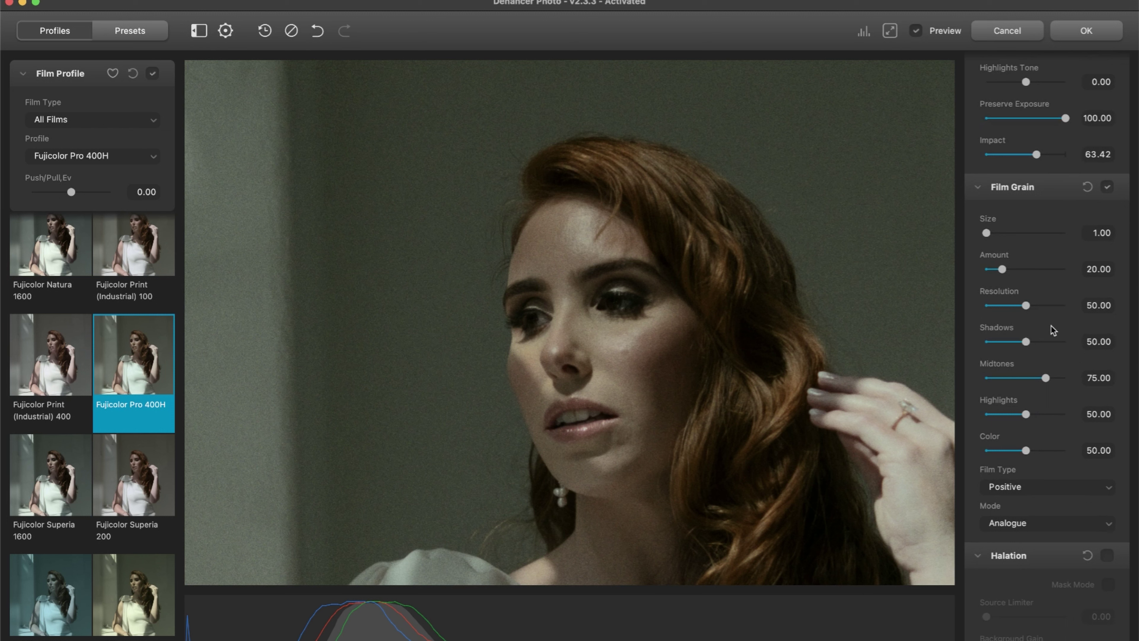
scroll(1053, 330, down, 2)
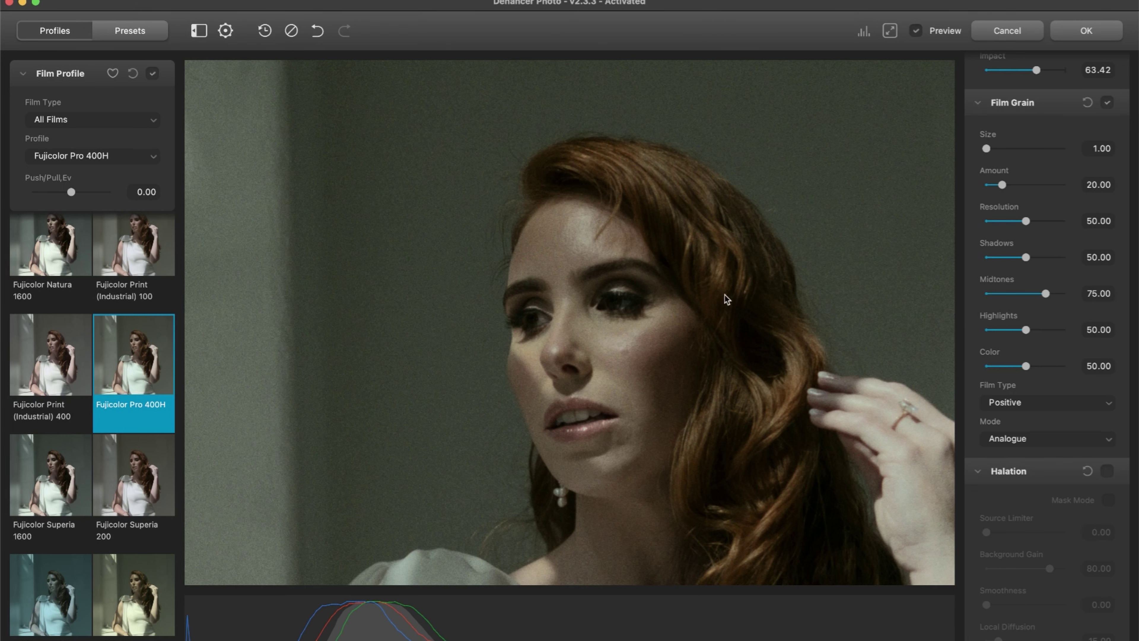
- Try a higher Film Grain Color and a value of 0 on the face, and reset the setting to 50
mouse_move(635, 221)
mouse_down()
mouse_move(650, 176)
mouse_move(638, 126)
mouse_move(758, 125)
mouse_move(809, 239)
mouse_move(753, 343)
mouse_move(557, 389)
mouse_move(649, 224)
mouse_up()
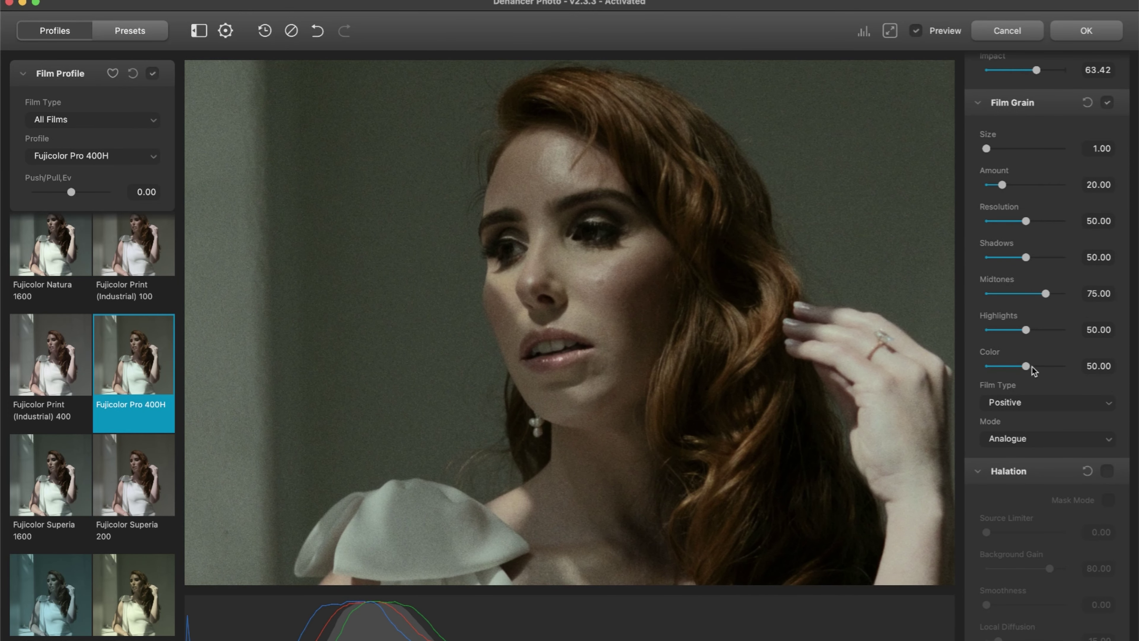
drag(1025, 366, 1138, 383)
drag(1046, 366, 801, 369)
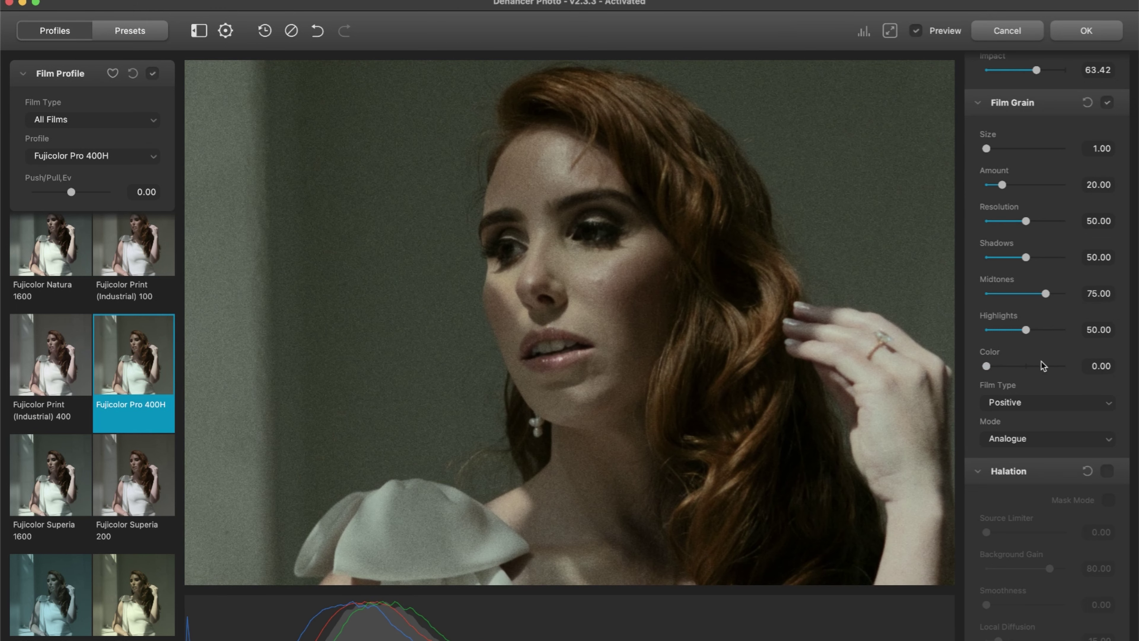
double_click(990, 367)
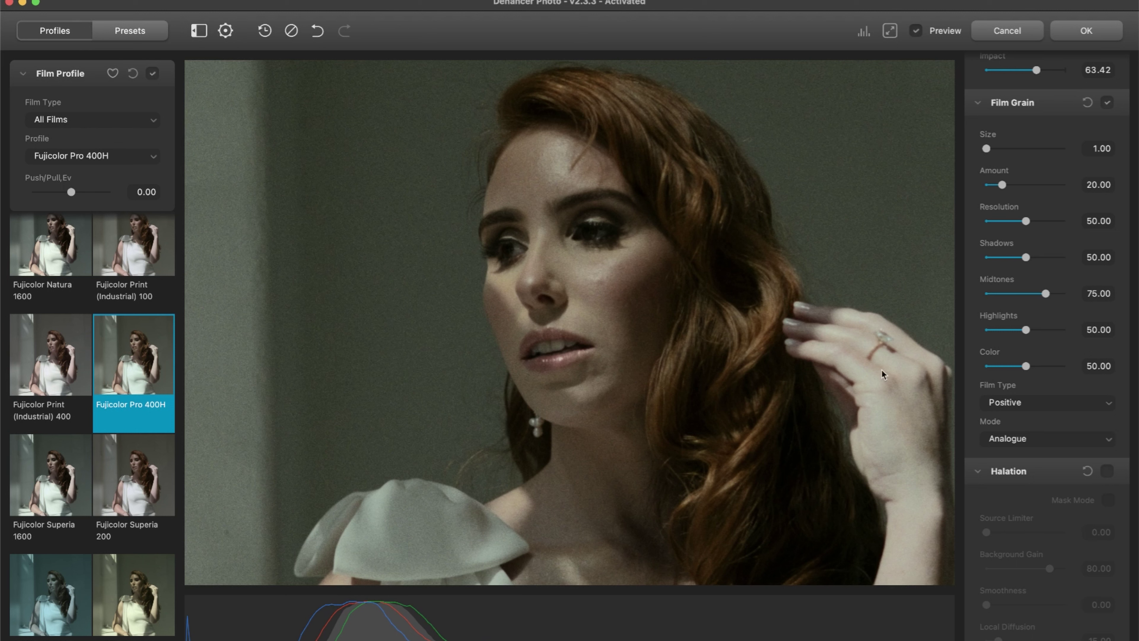
- Try the Negative film type for the Film Grain and return it to Positive
click(1044, 405)
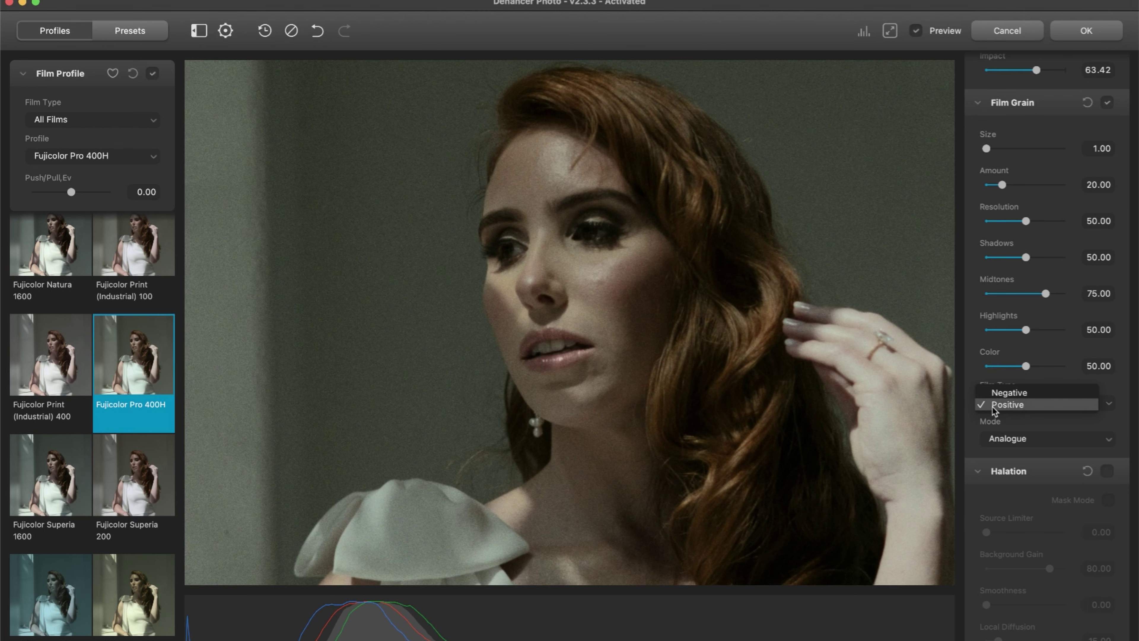
click(1010, 393)
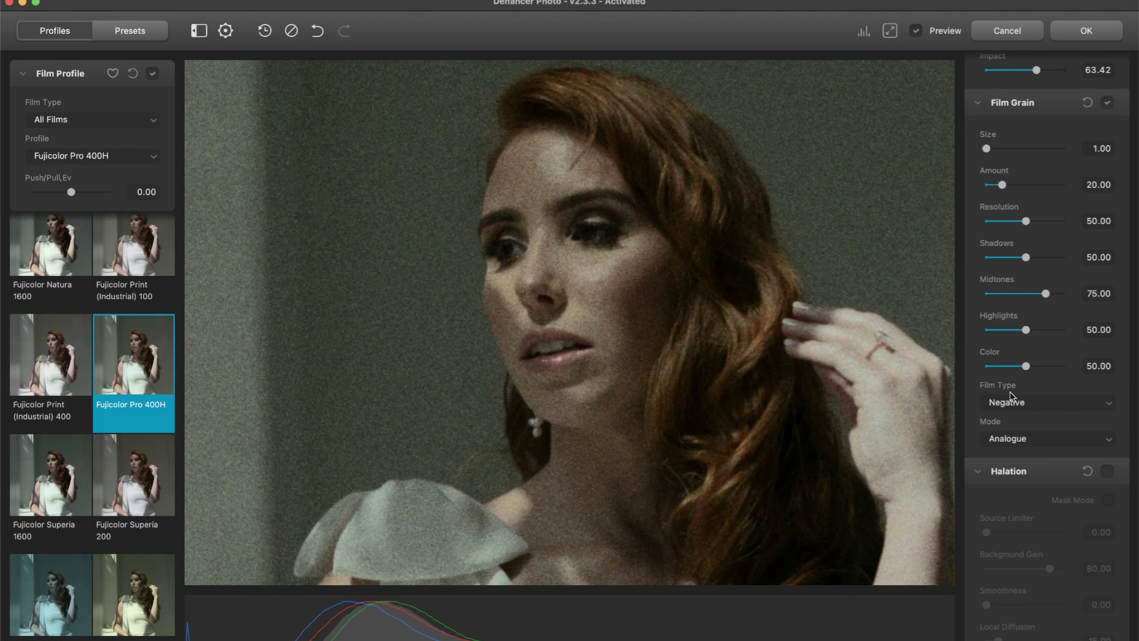
click(1026, 404)
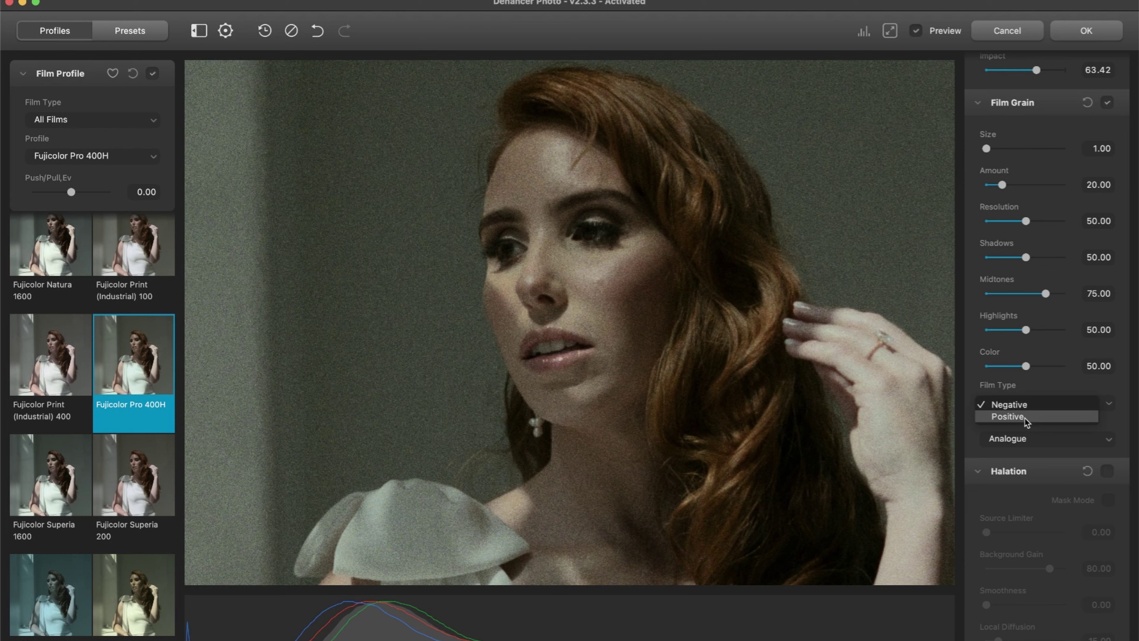
click(1024, 417)
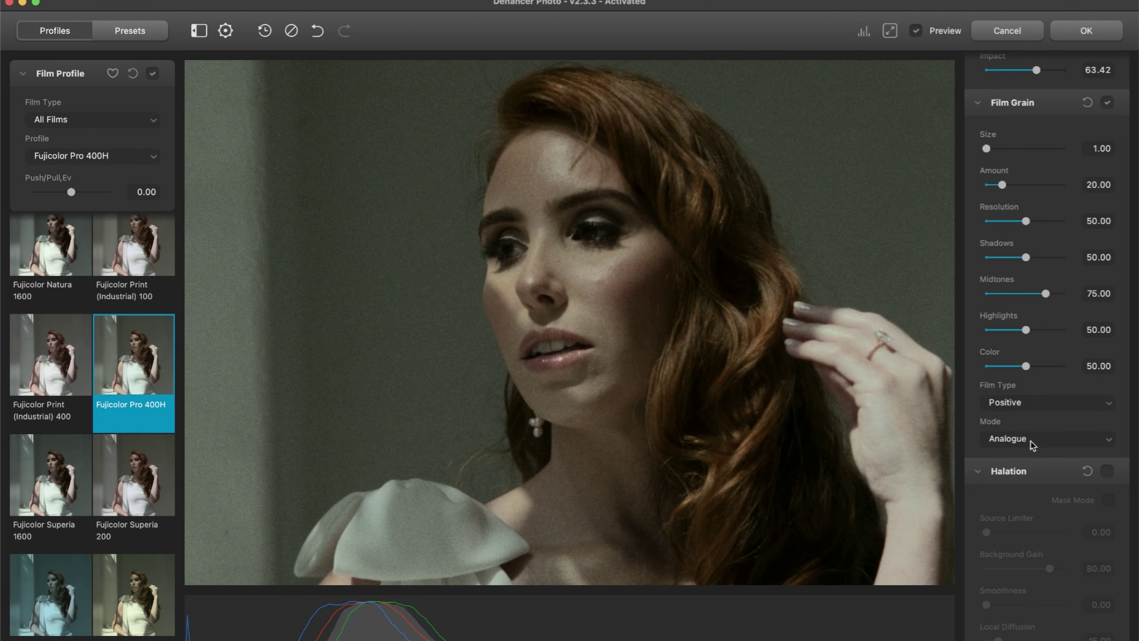
- View the portrait at 1:1 scale to examine the Halation effect along the bright edges
scroll(1030, 441, down, 3)
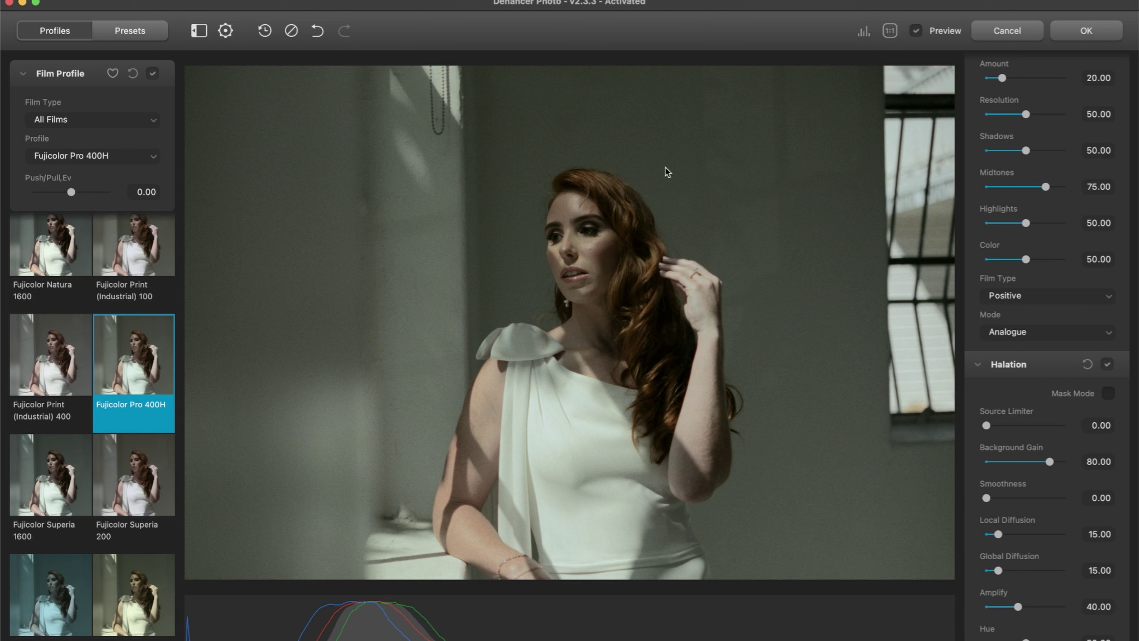
click(891, 32)
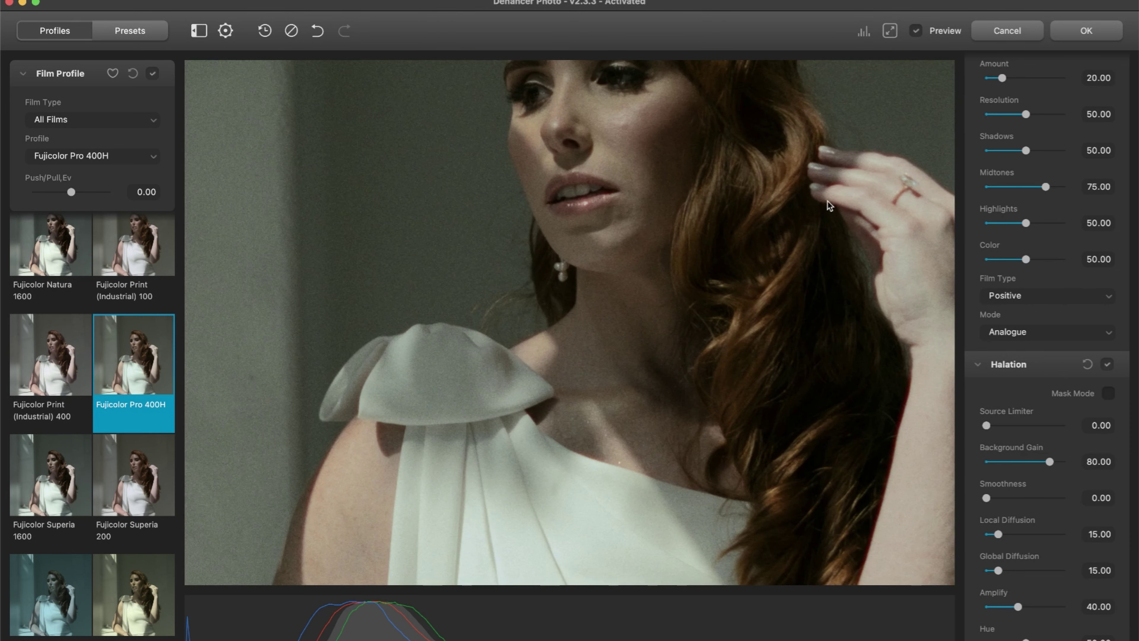
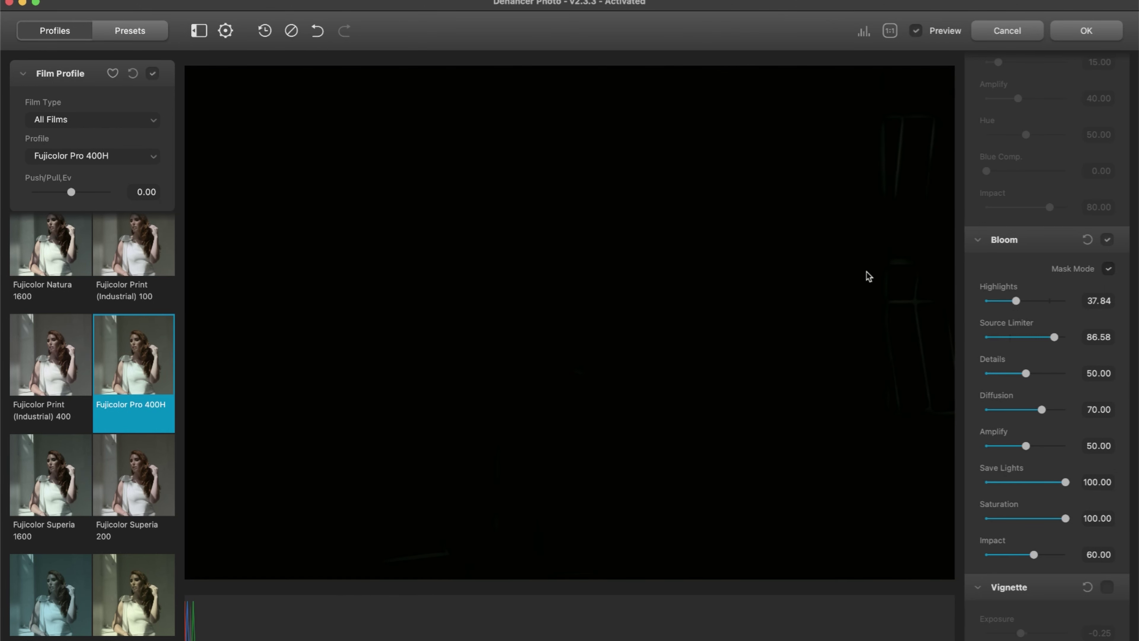
- Turn off Bloom's mask mode and compare the full portrait with and without Bloom
click(1109, 268)
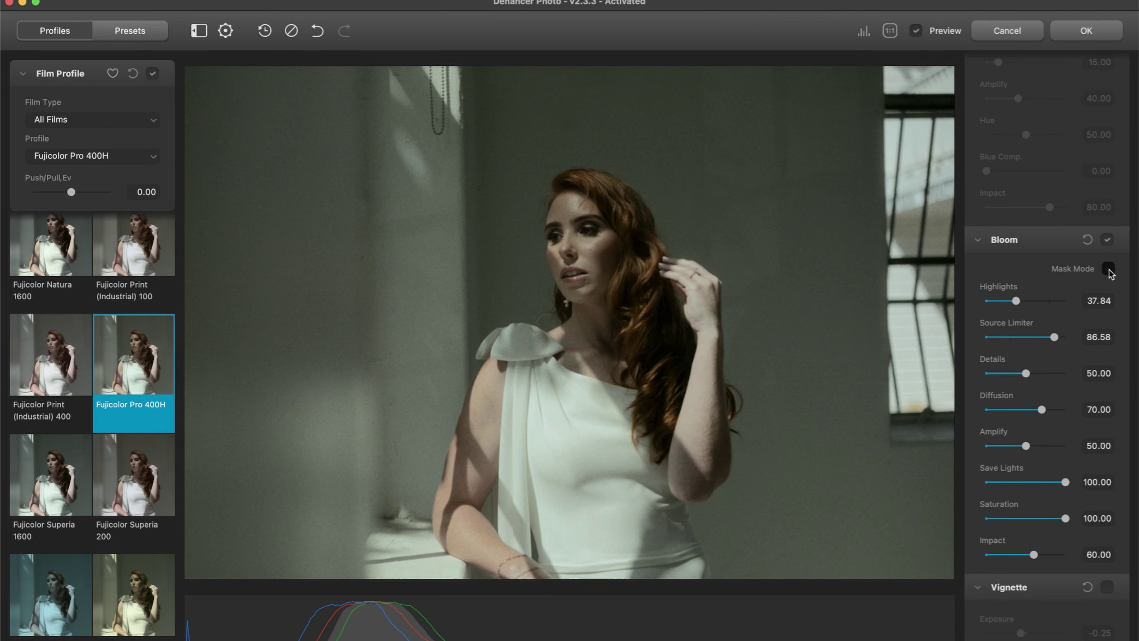
click(1106, 239)
click(1107, 240)
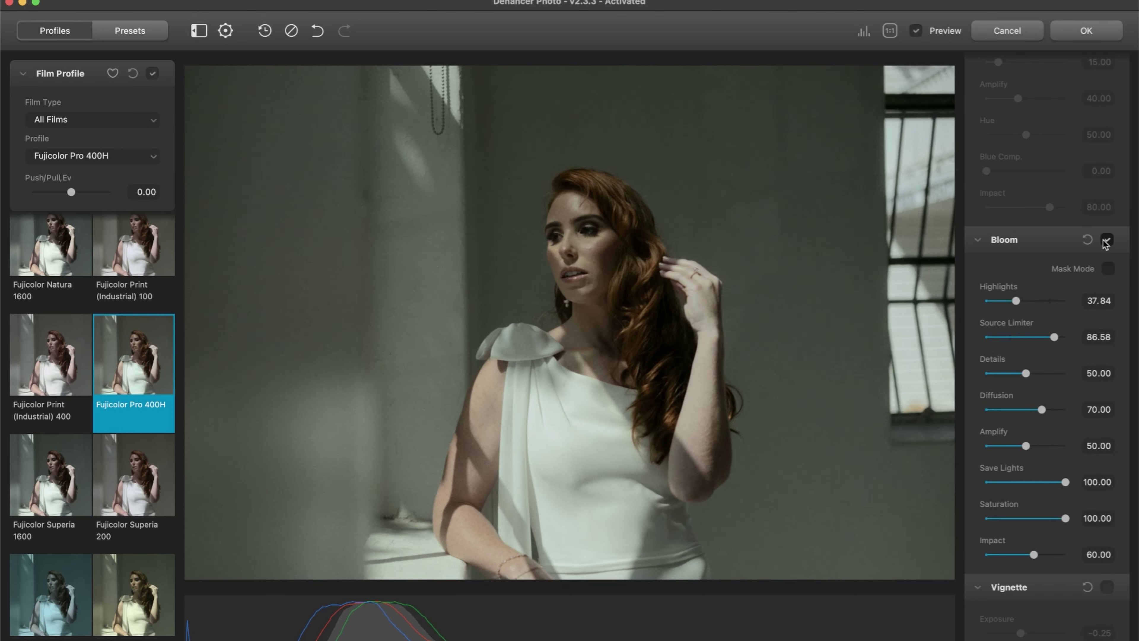
click(1106, 240)
click(1106, 240)
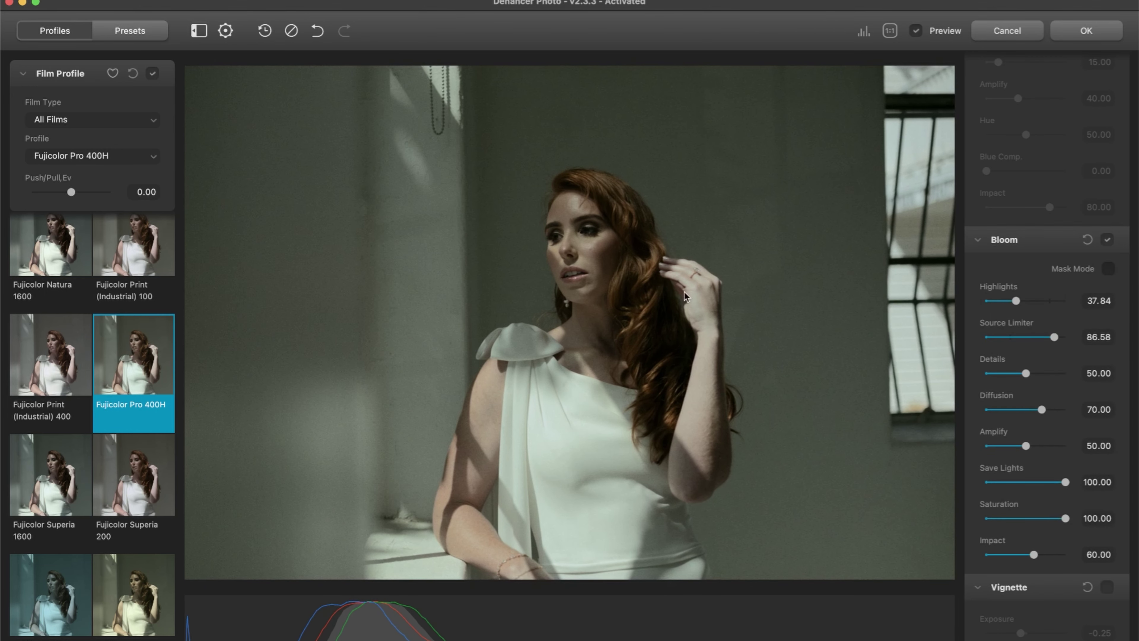
click(1107, 240)
- Set Bloom's Highlights to about 43.58 and compare the photo with Bloom off, leaving Bloom enabled
drag(1016, 304, 1021, 304)
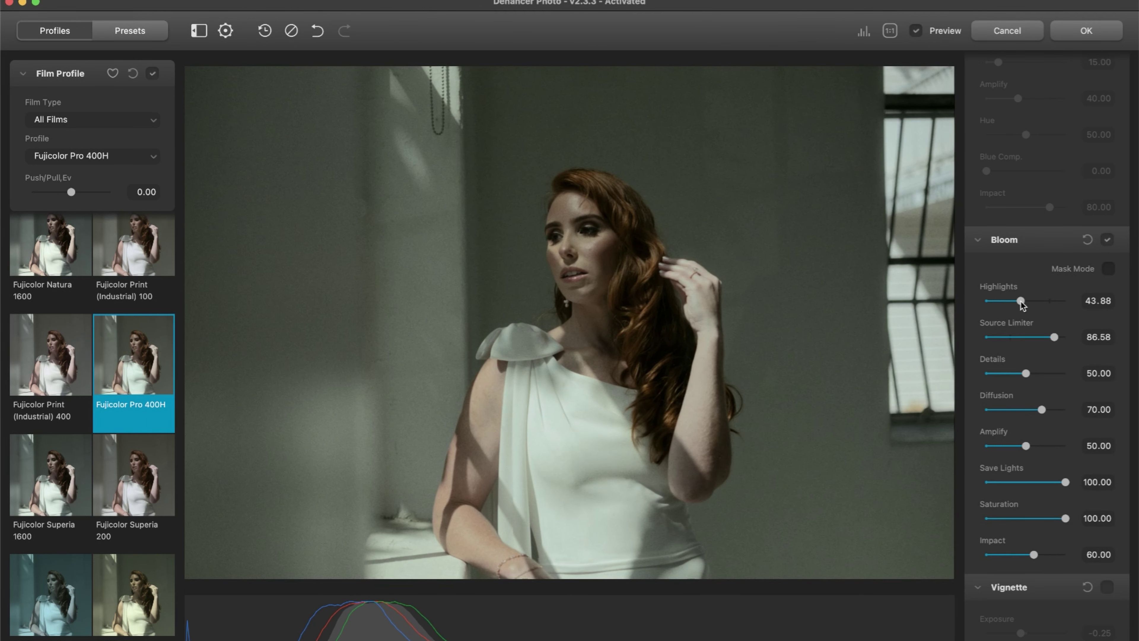
click(1107, 240)
click(1107, 240)
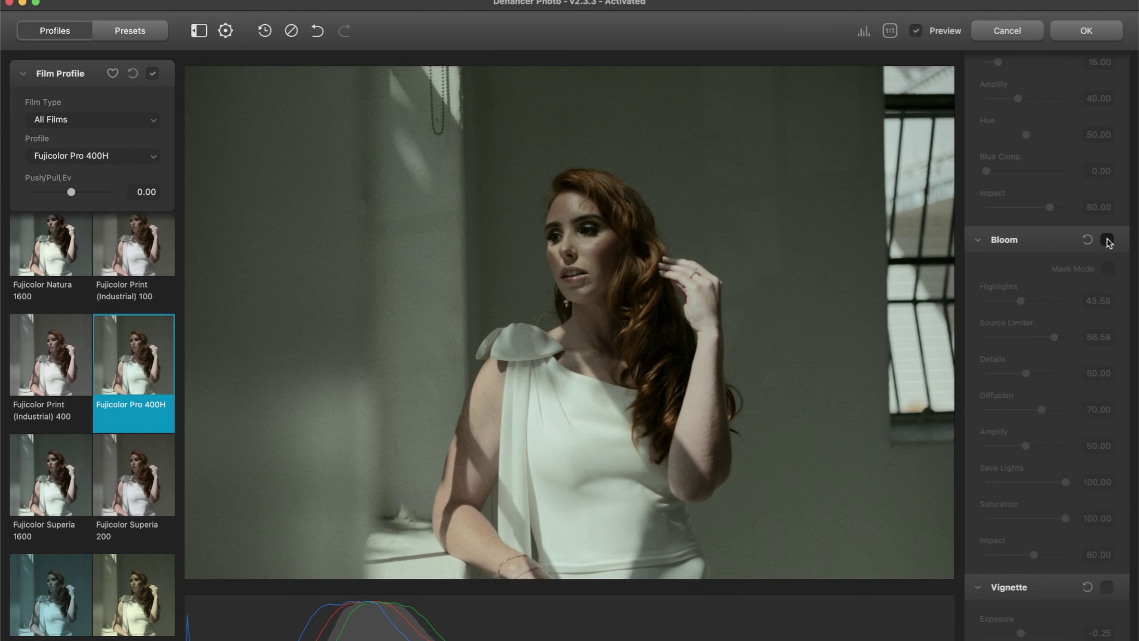
click(1107, 240)
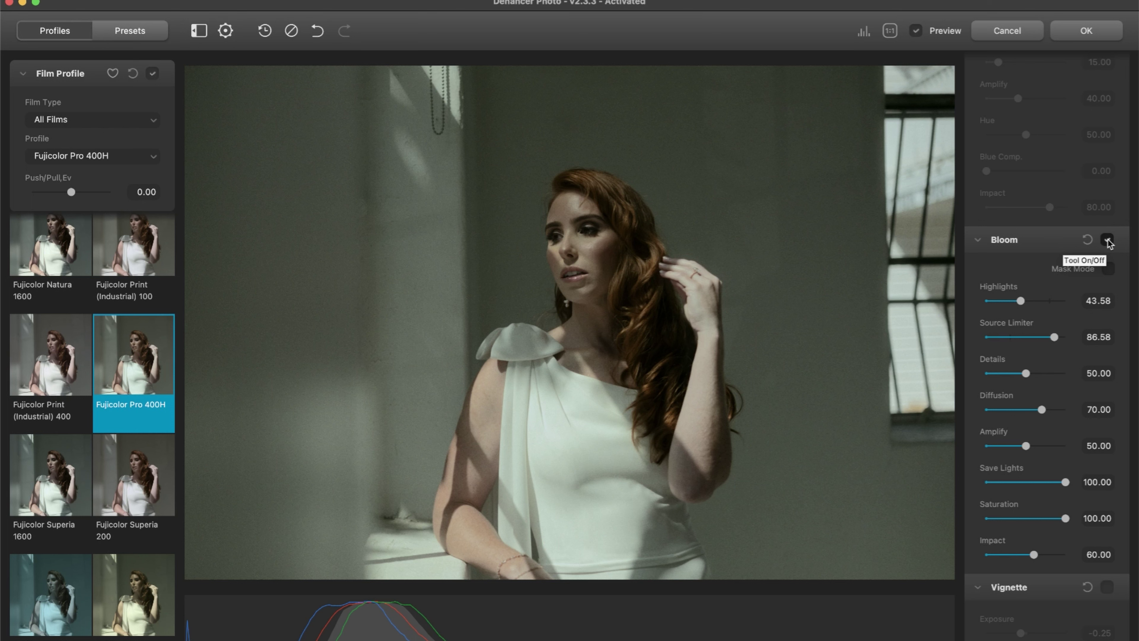
- Try the Vignette at its default Exposure of -0.25 and switch it off again
scroll(1043, 376, down, 3)
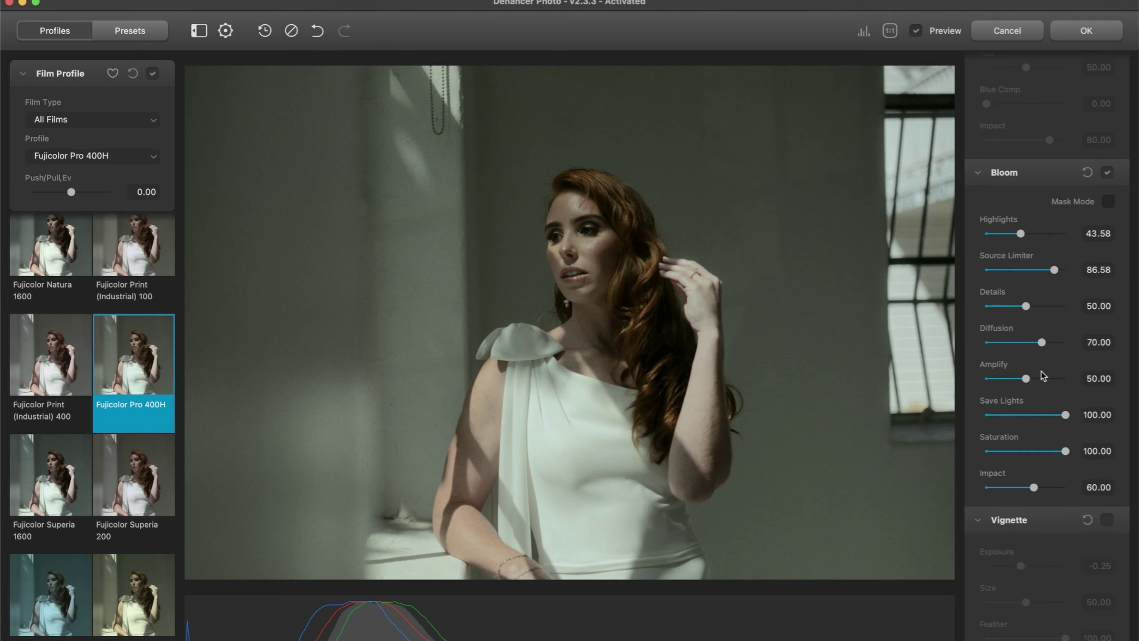
click(1108, 520)
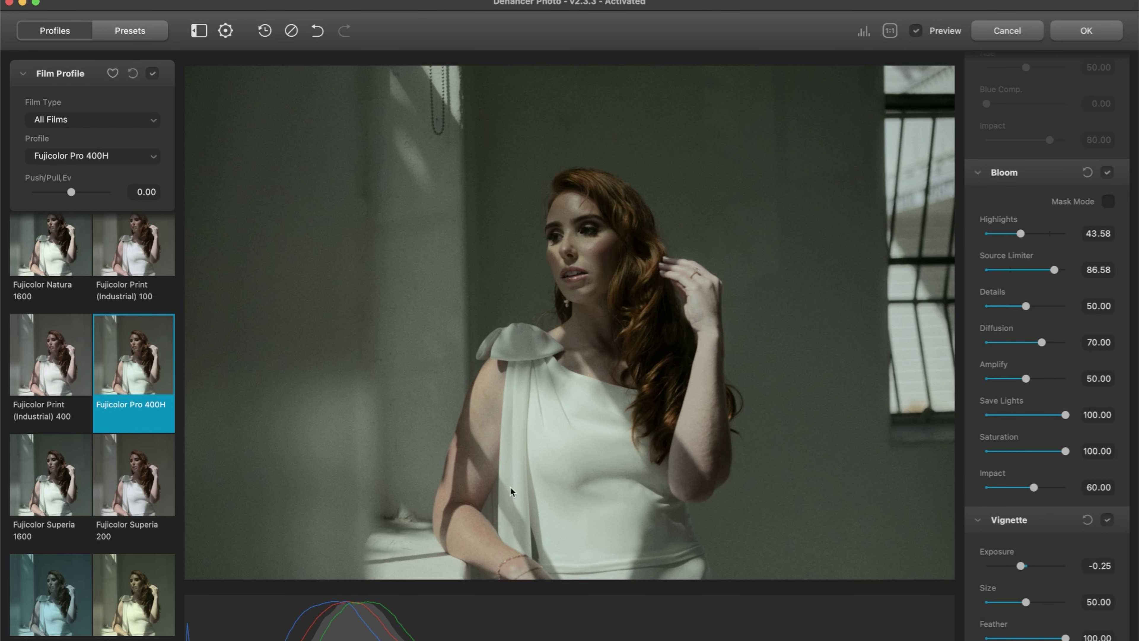
click(1107, 522)
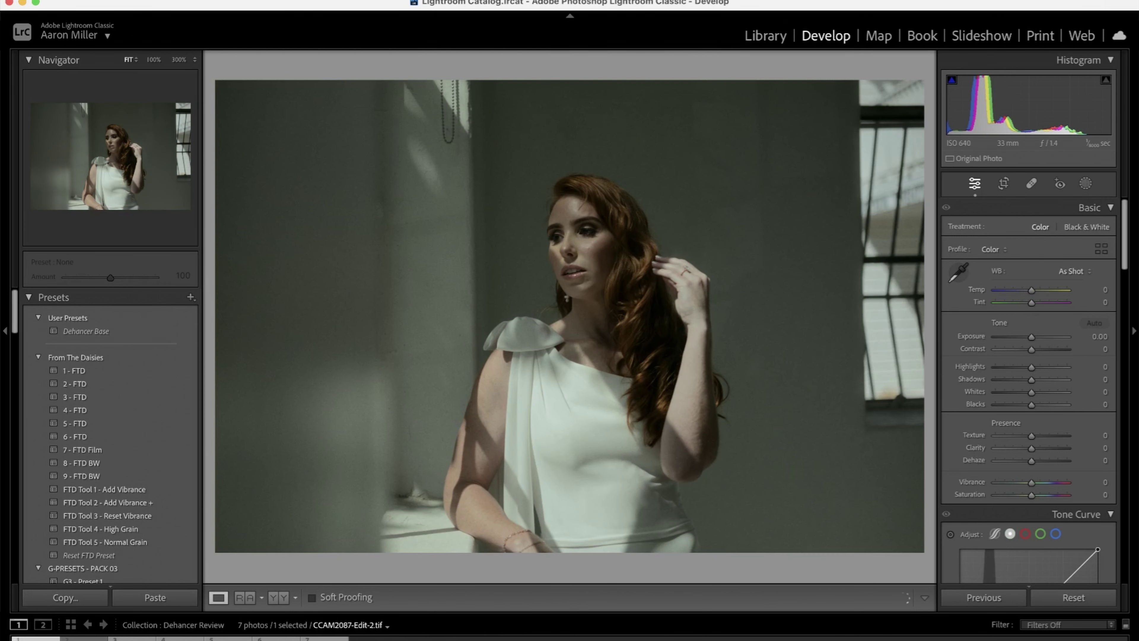
- Switch to Lightroom Classic and compare CCAM2087.RAF with the edited CCAM2087-Edit-2.tif
click(83, 638)
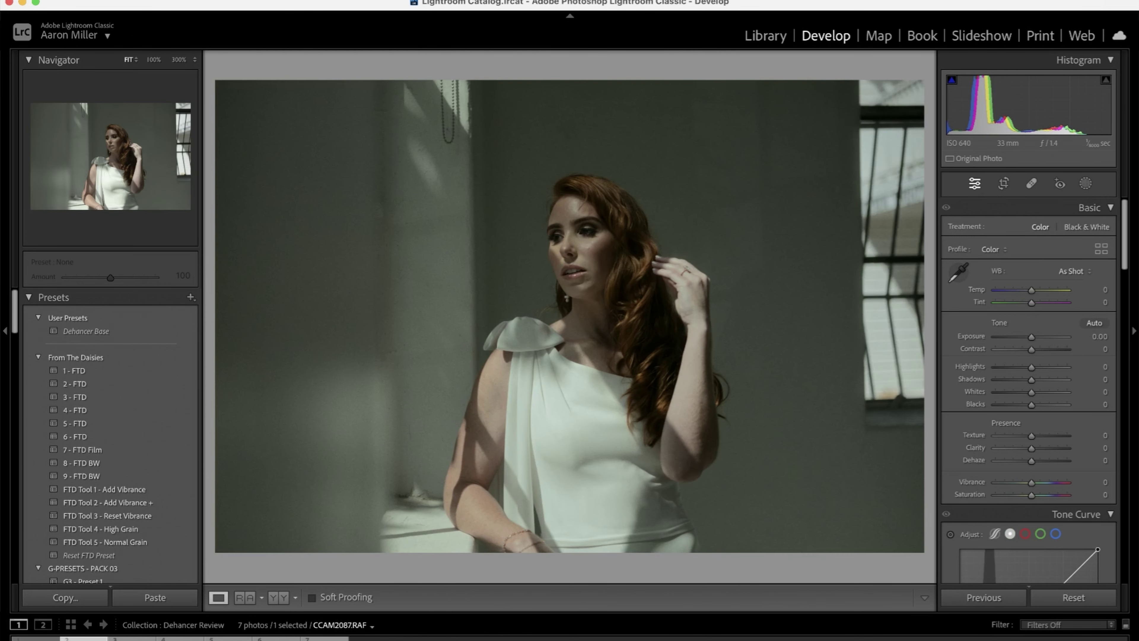
click(36, 639)
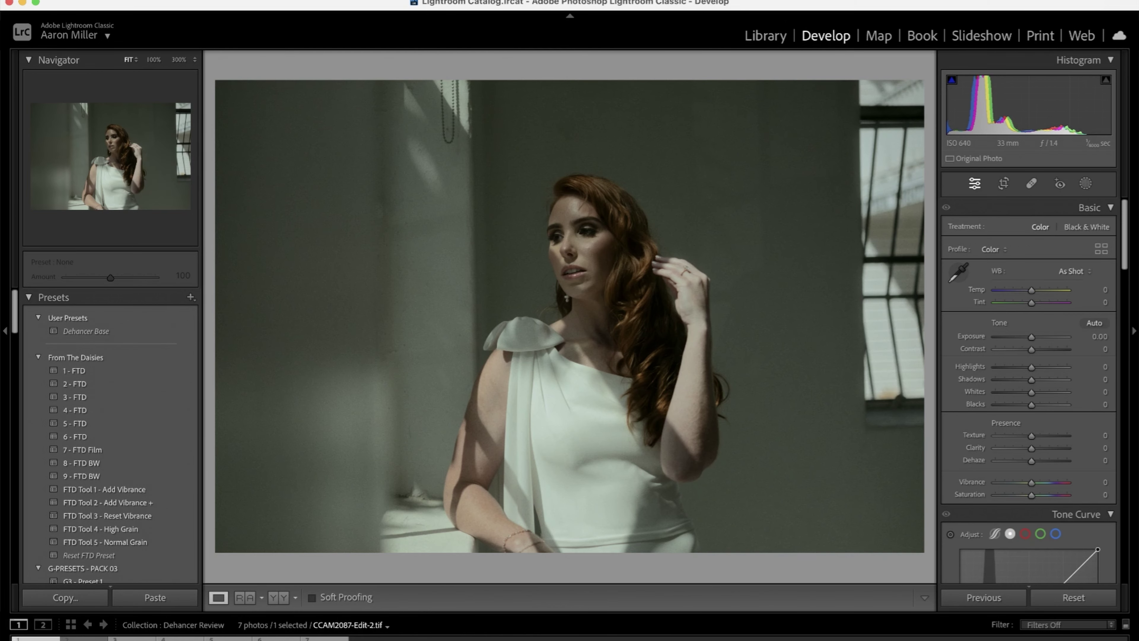
- Browse the photos in the Dehancer Review collection and open BCAM5761.RAF, the couple seen through the elevator doors
click(90, 639)
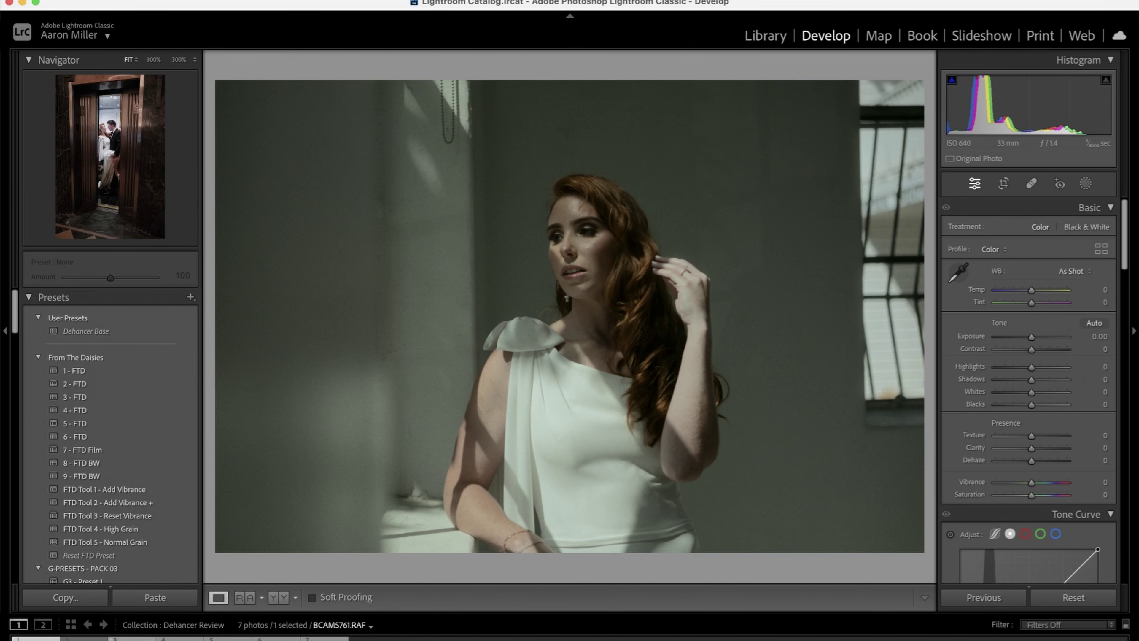
key(Right)
key(Right)
key(Right)
key(Right)
key(Right)
key(Right)
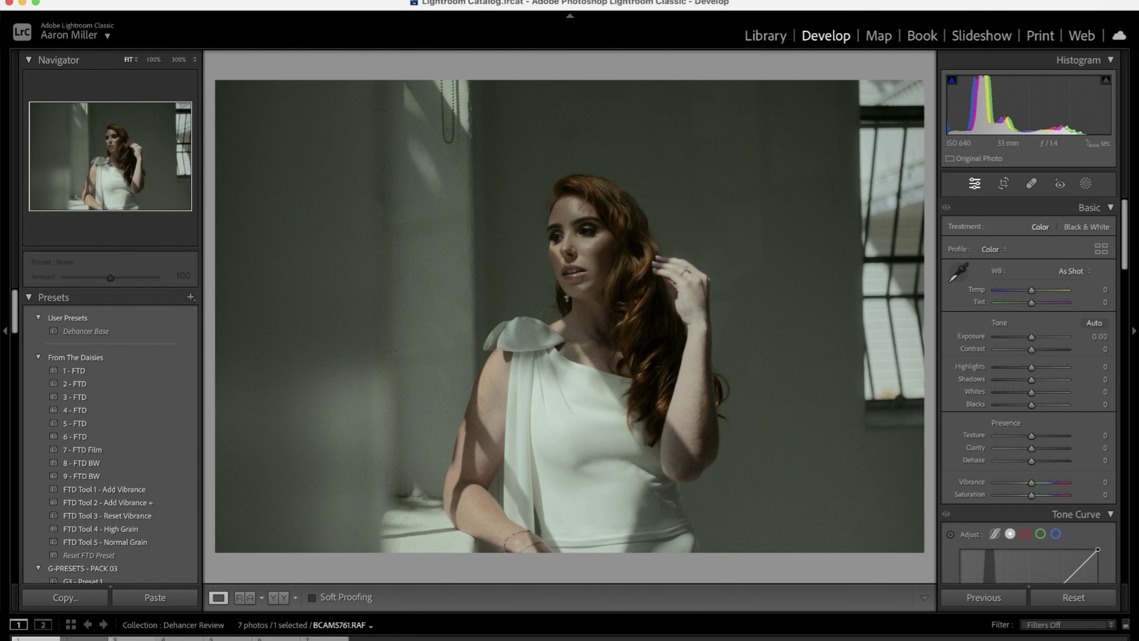
key(Left)
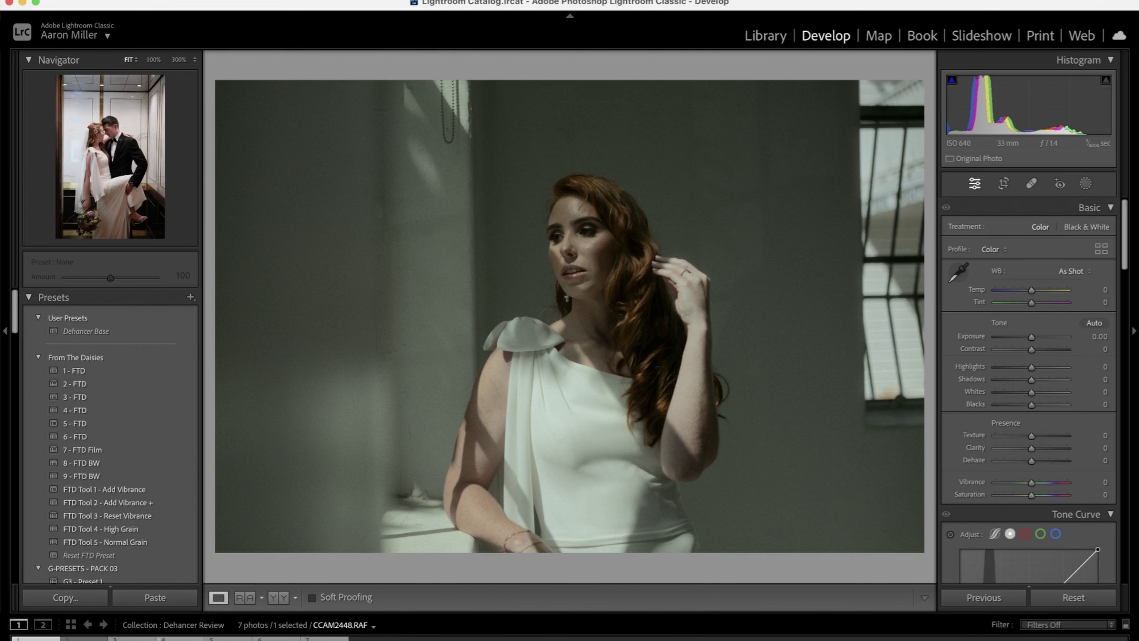
key(Left)
key(Left)
key(Left)
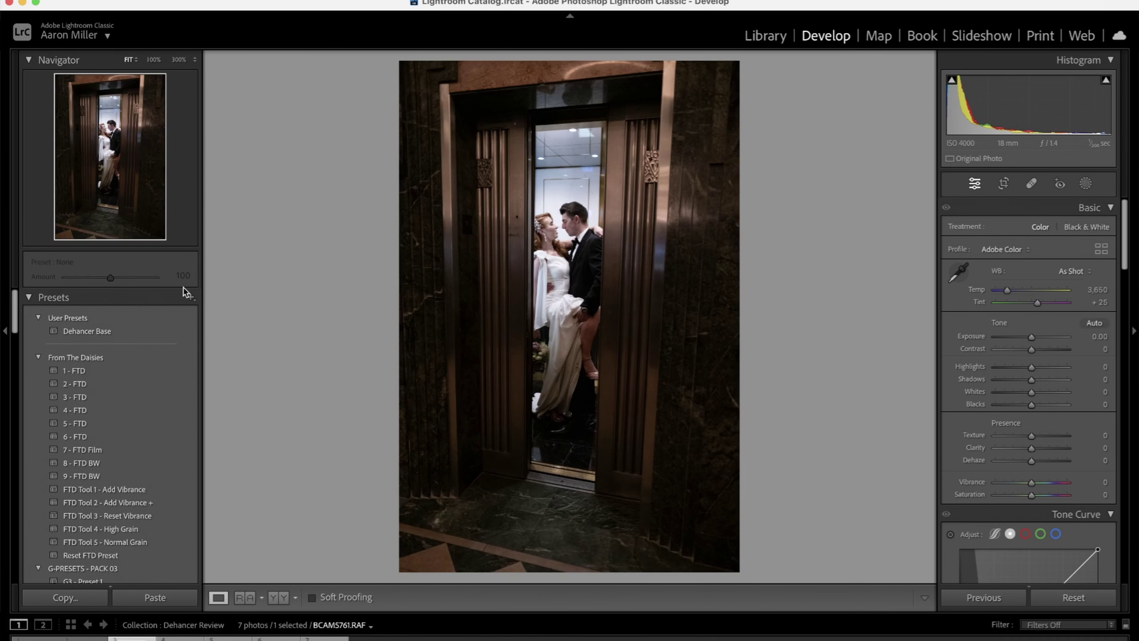
key(Right)
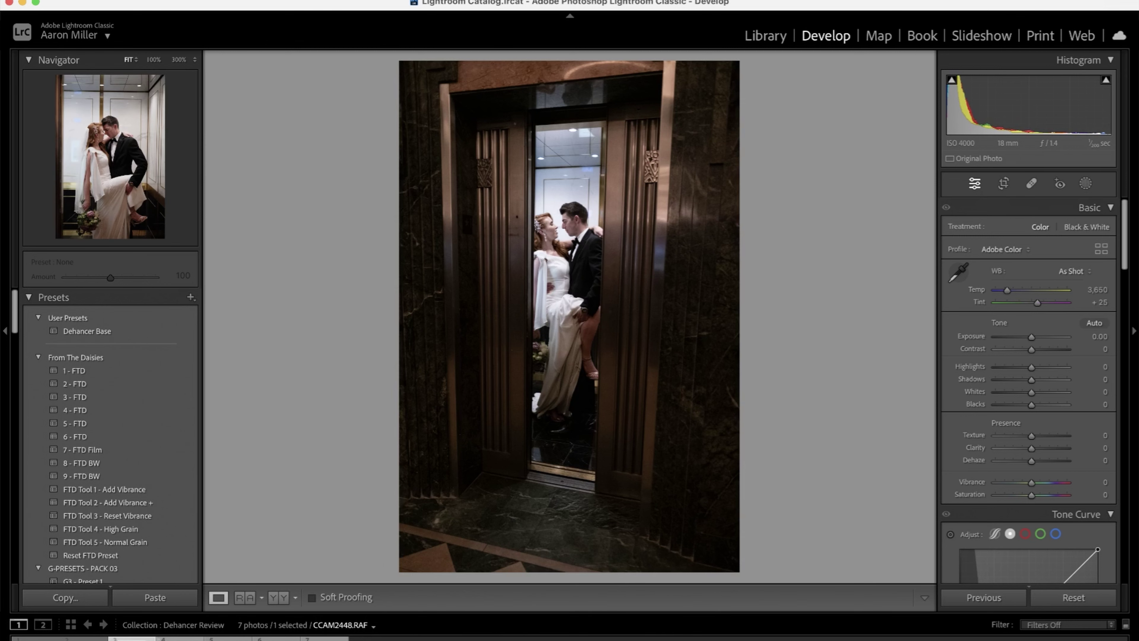
key(Left)
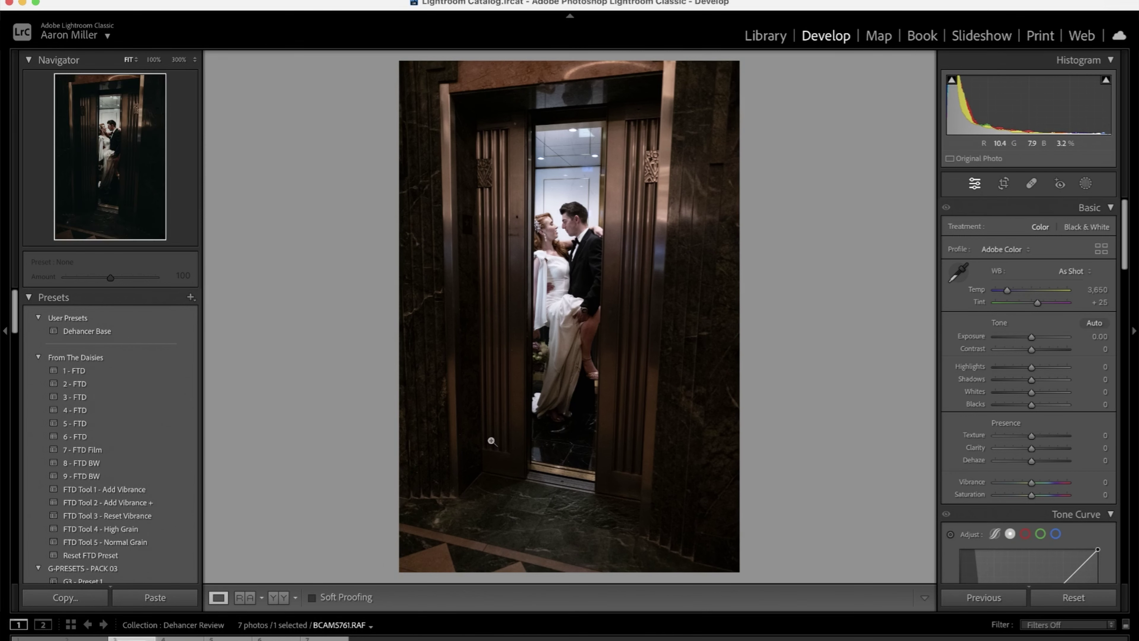
- Apply the Dehancer Base preset to the elevator photo and inspect the couple at 100% zoom
click(99, 332)
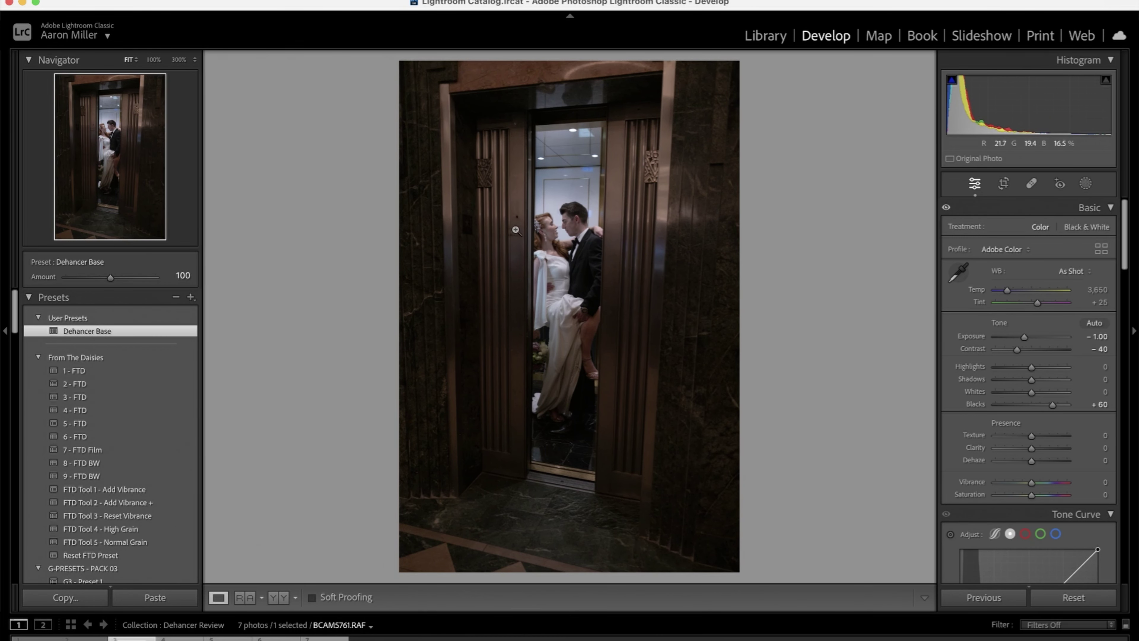
click(548, 229)
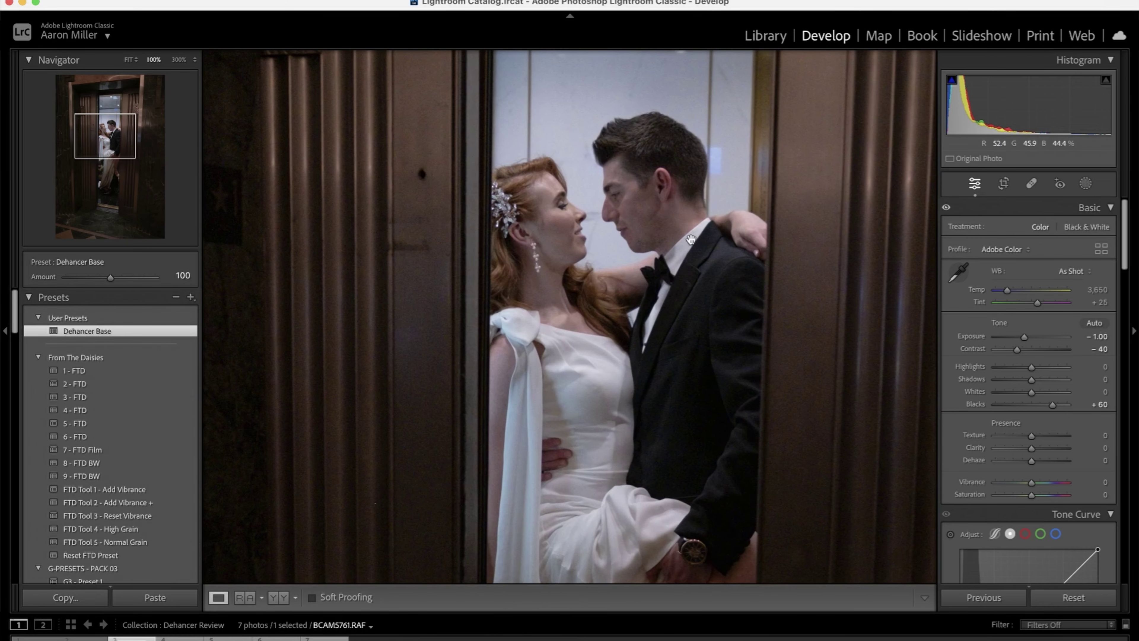
click(604, 257)
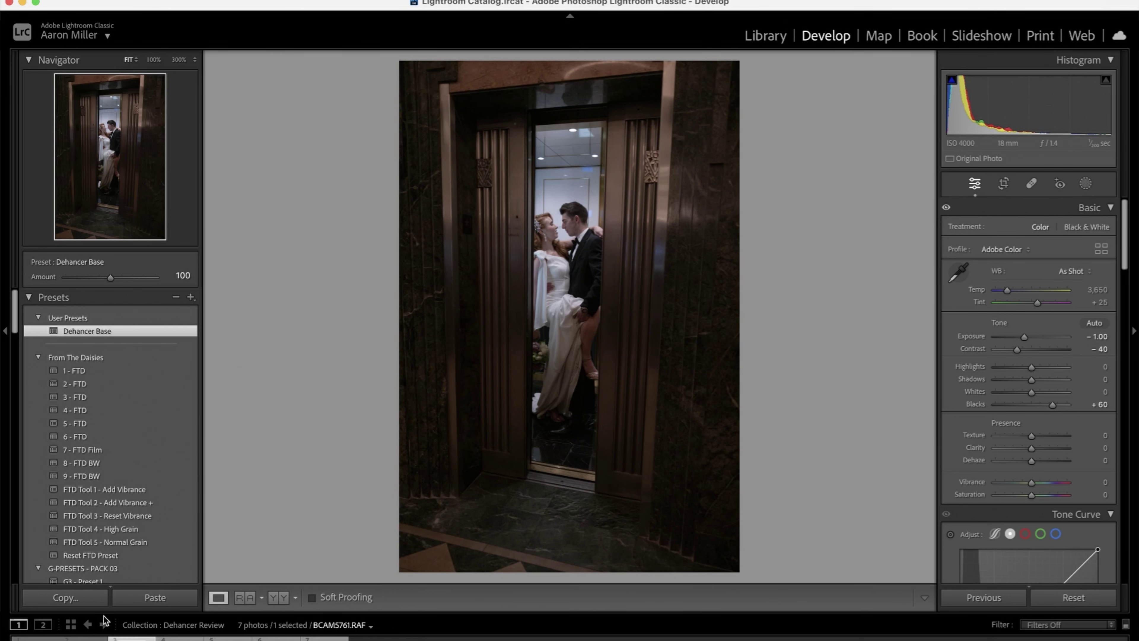
- Open a copy of the elevator photo with Lightroom adjustments in the Dehancer plugin and enlarge its window to full size
right_click(473, 209)
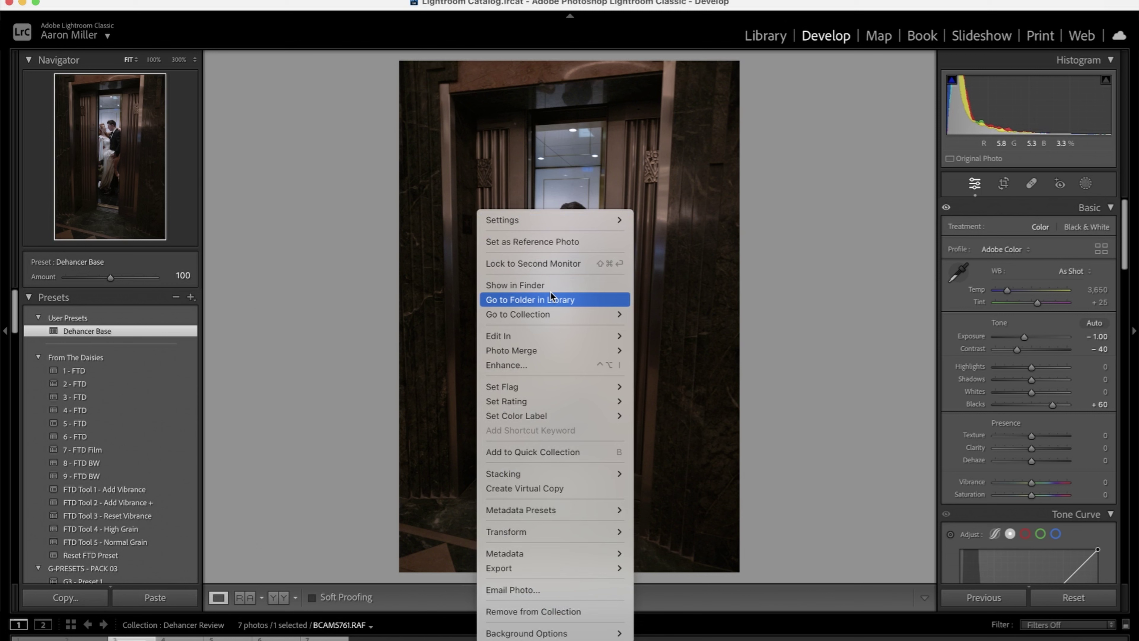
mouse_move(551, 346)
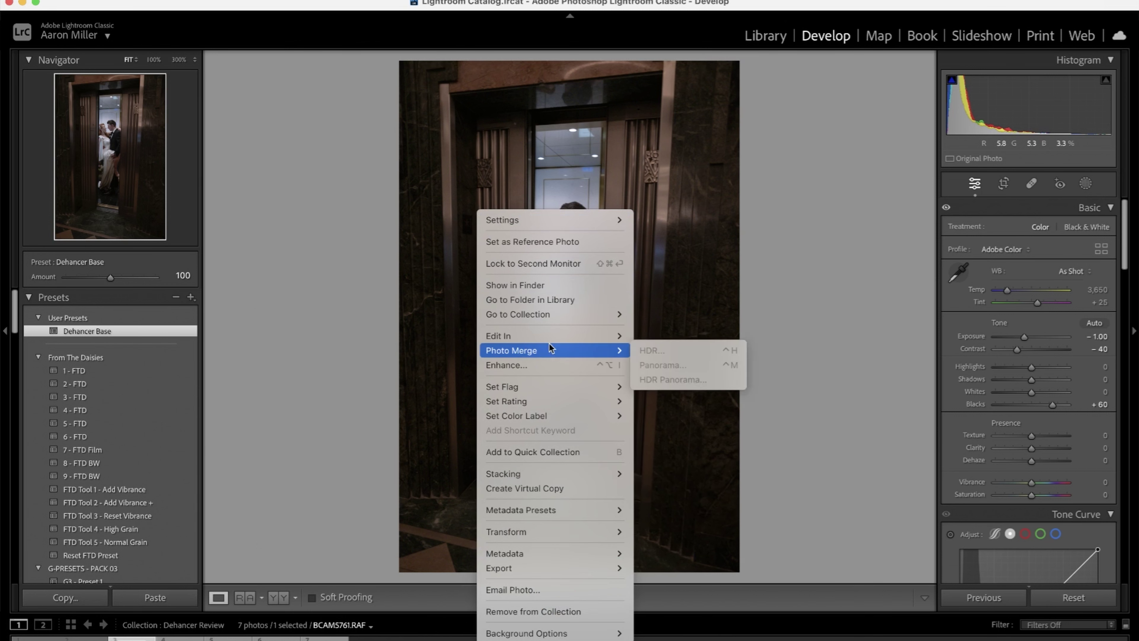
click(694, 359)
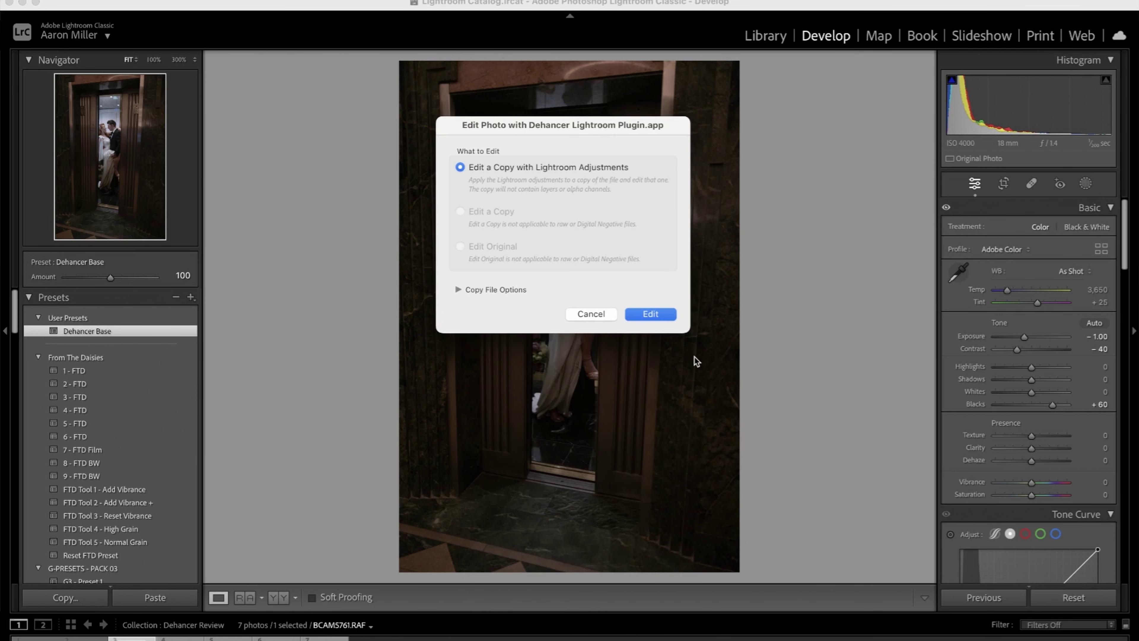
click(632, 314)
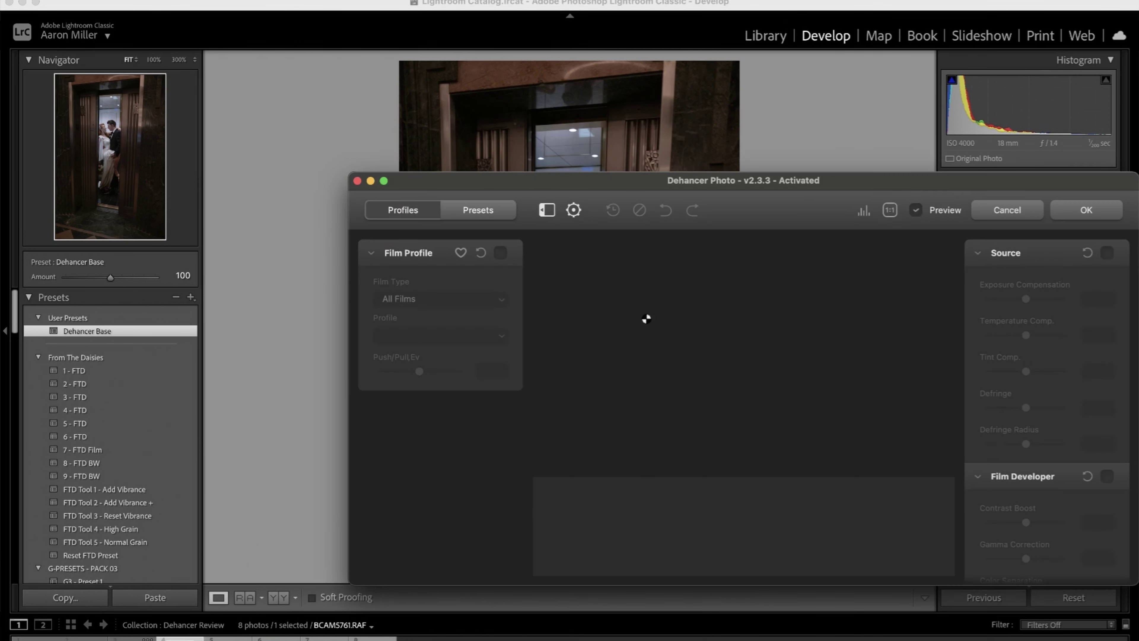
double_click(570, 182)
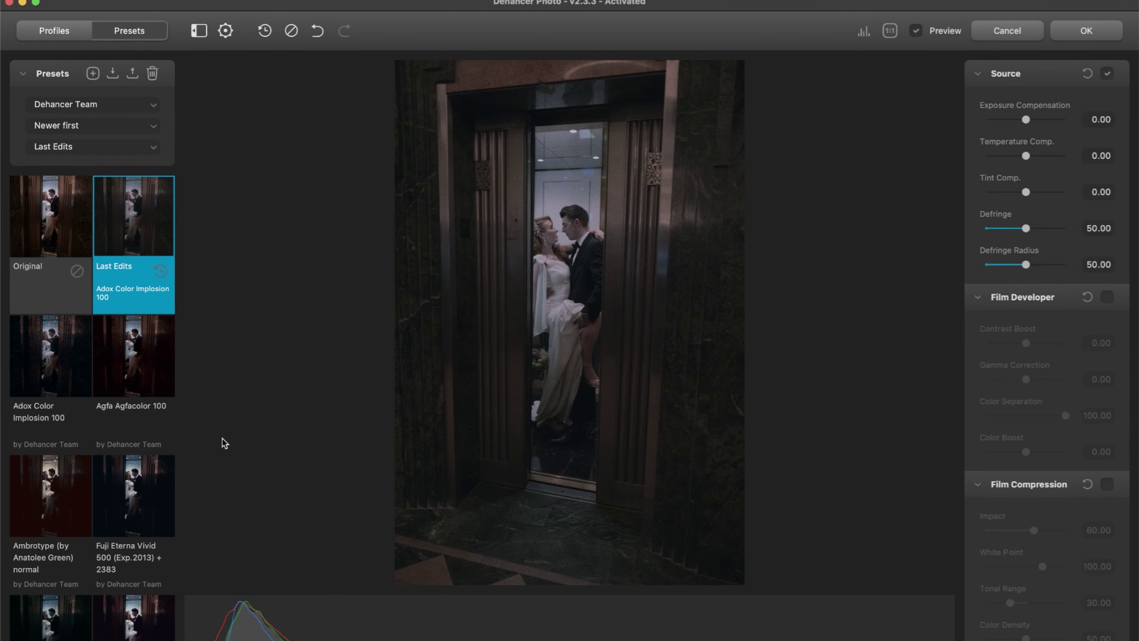
- Try the Ambrotype, Ilford XP2 Super 400 and Kodak Eastman Double-X 5222 presets from the Dehancer Team on the elevator photo
scroll(131, 402, down, 1)
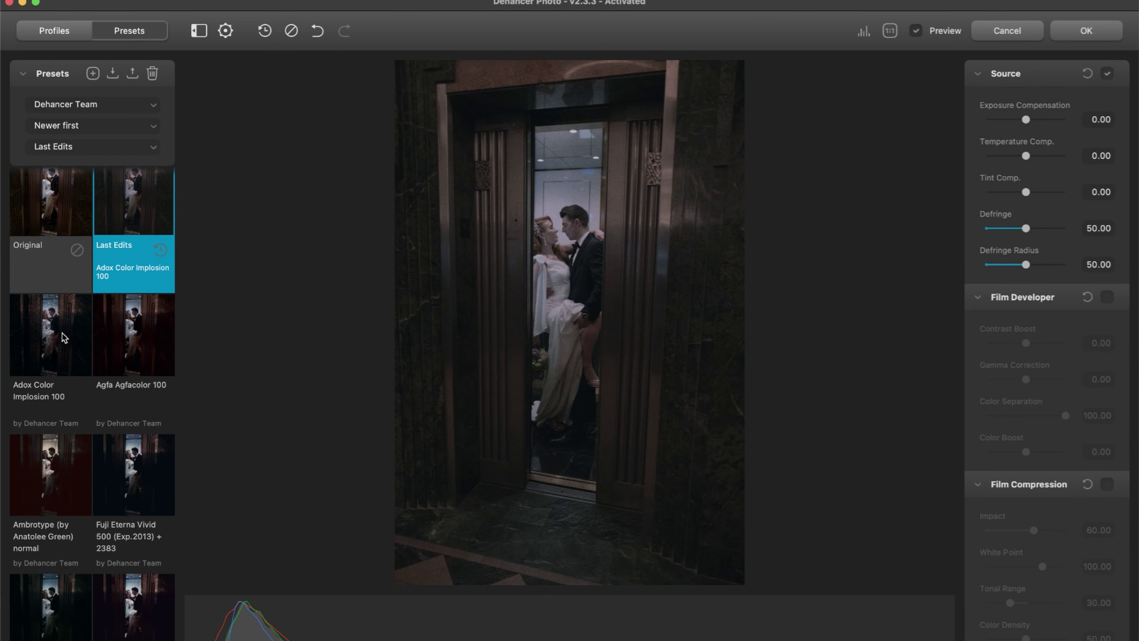
scroll(94, 450, down, 5)
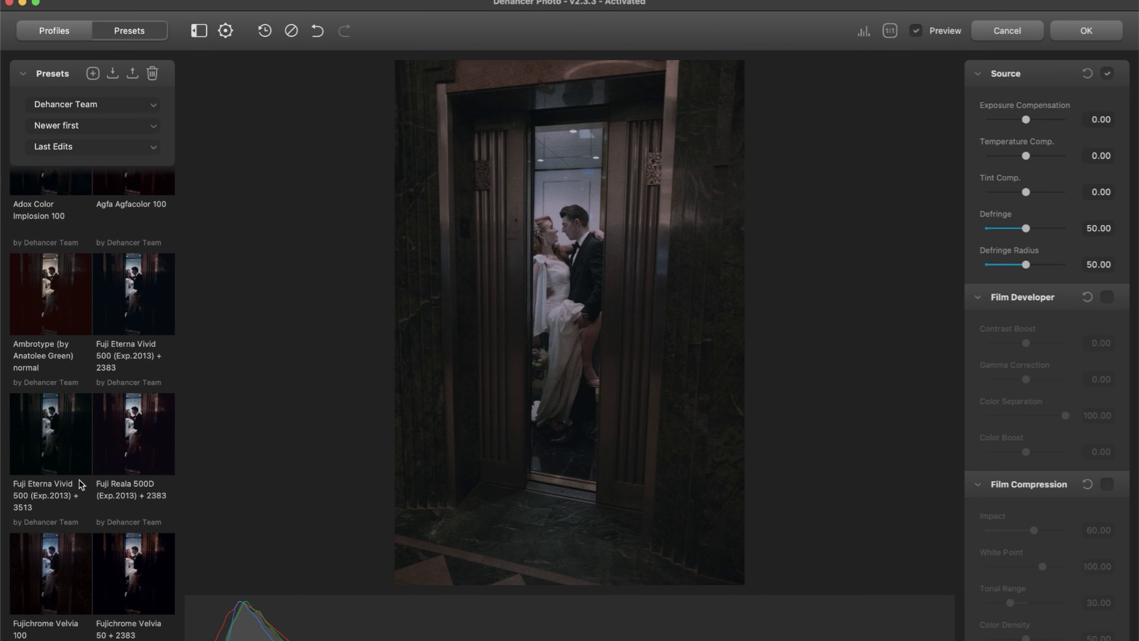
scroll(56, 424, up, 4)
click(54, 430)
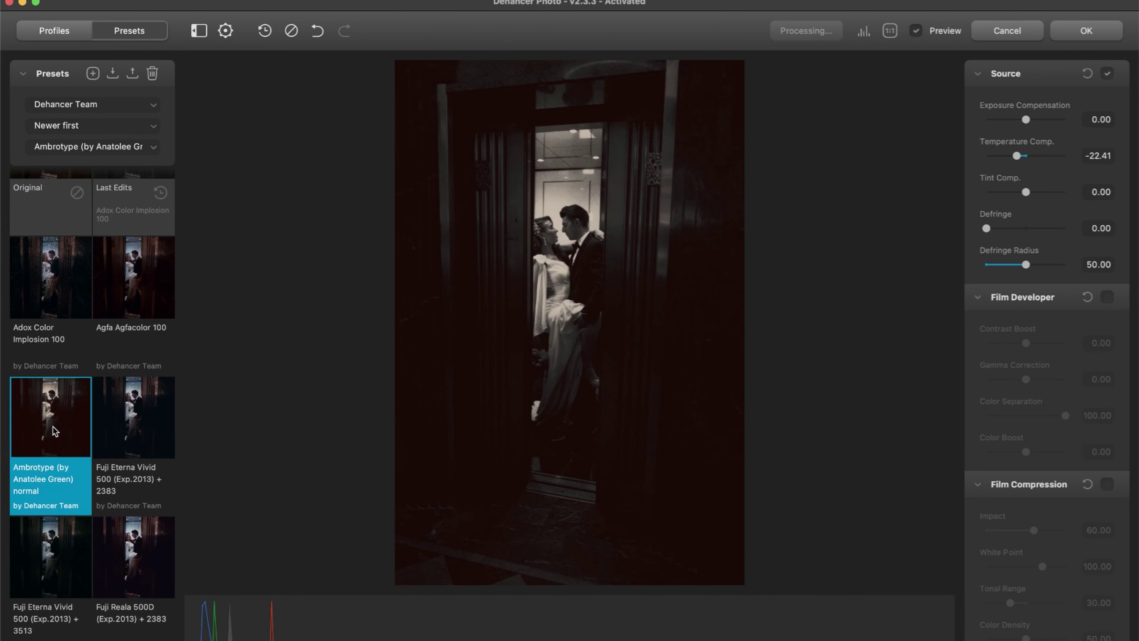
scroll(53, 431, down, 5)
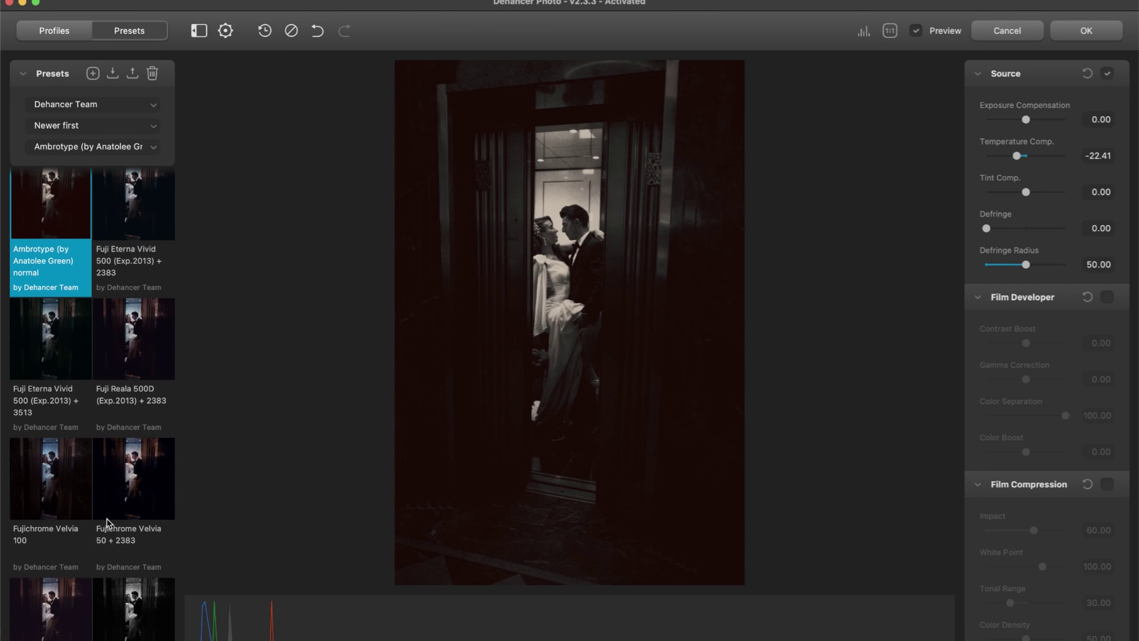
scroll(106, 522, down, 2)
click(154, 543)
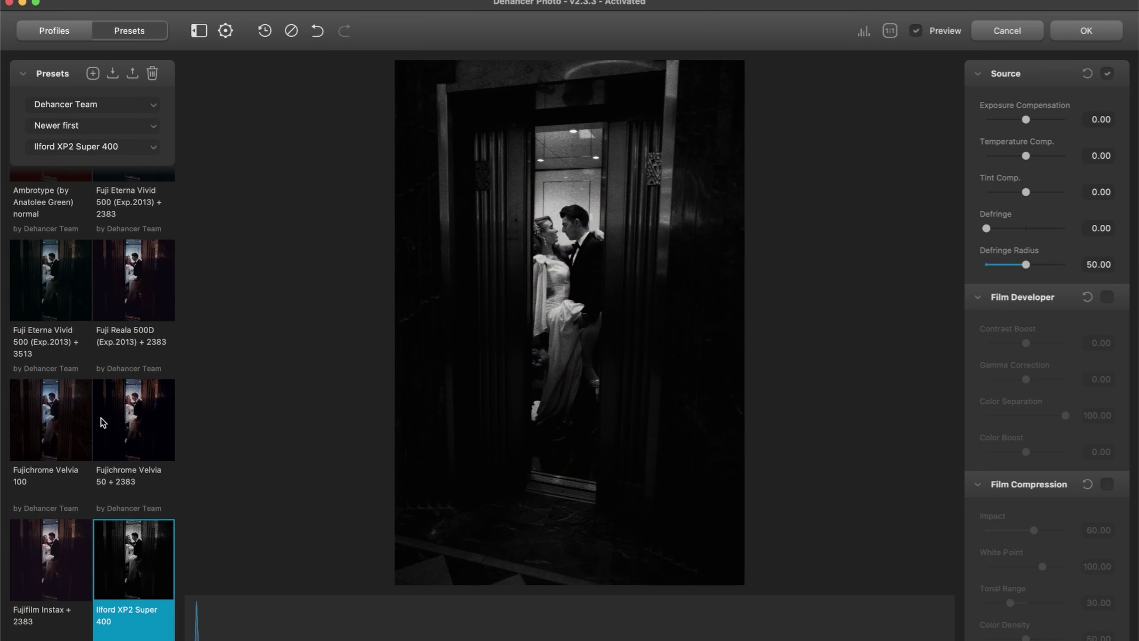
scroll(103, 423, down, 3)
click(151, 554)
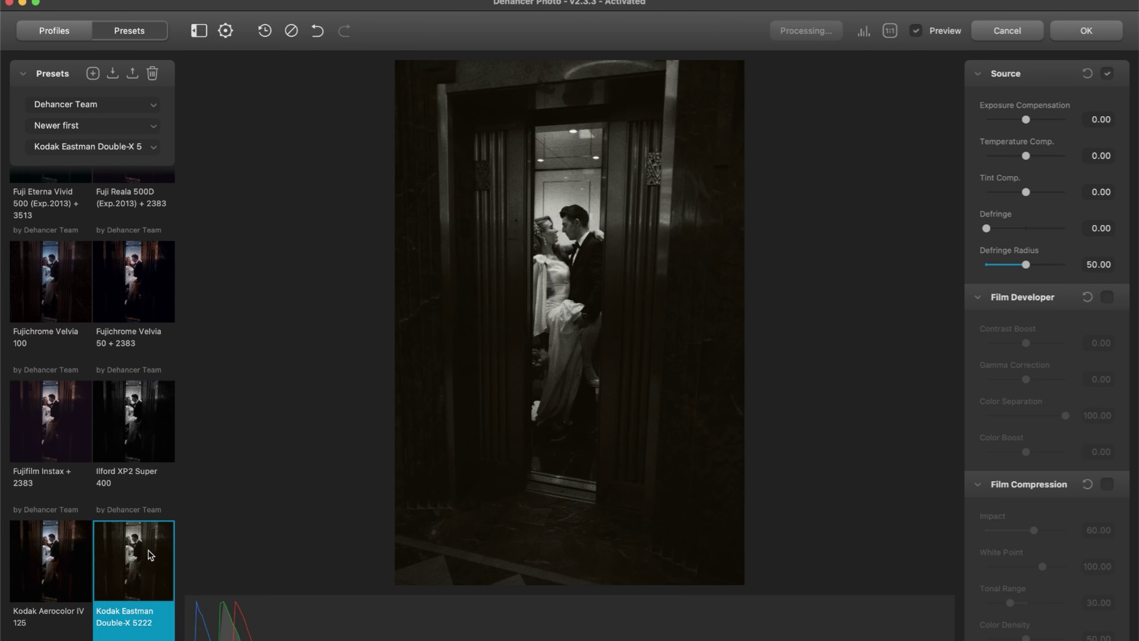
- Look through the remaining Dehancer Team presets and switch the preset list to All Presets
scroll(150, 555, down, 3)
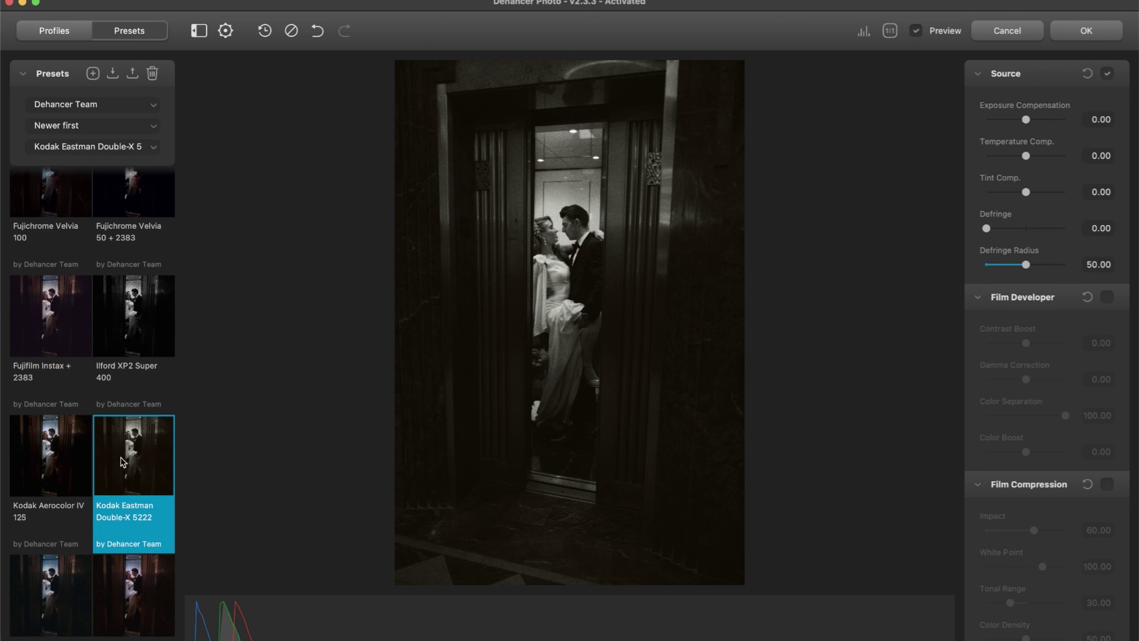
scroll(135, 467, down, 3)
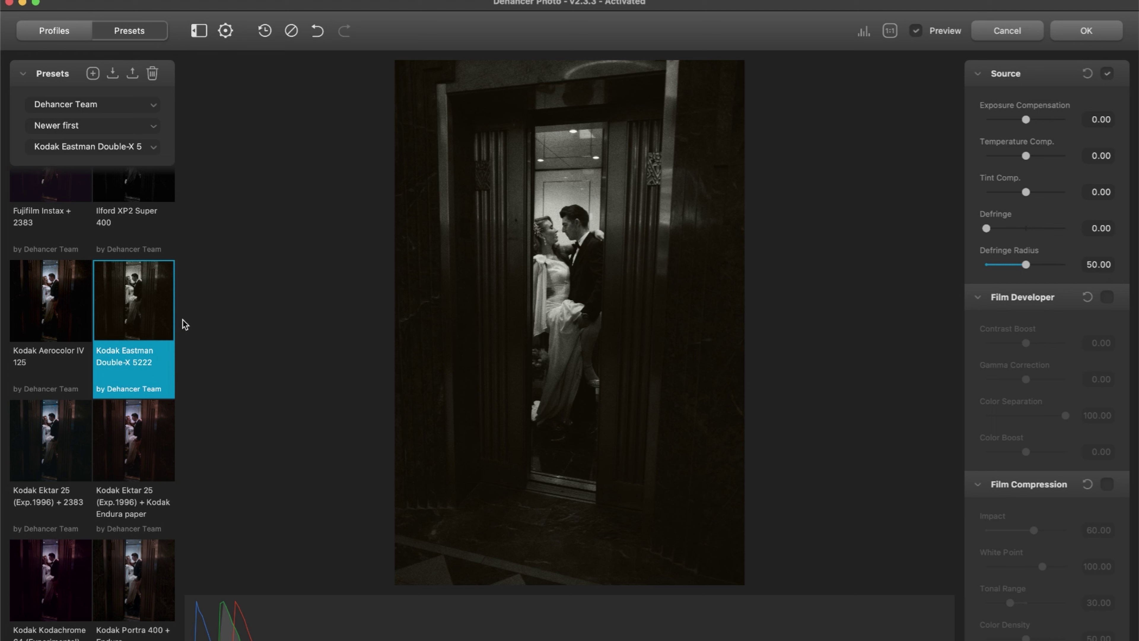
scroll(135, 304, down, 3)
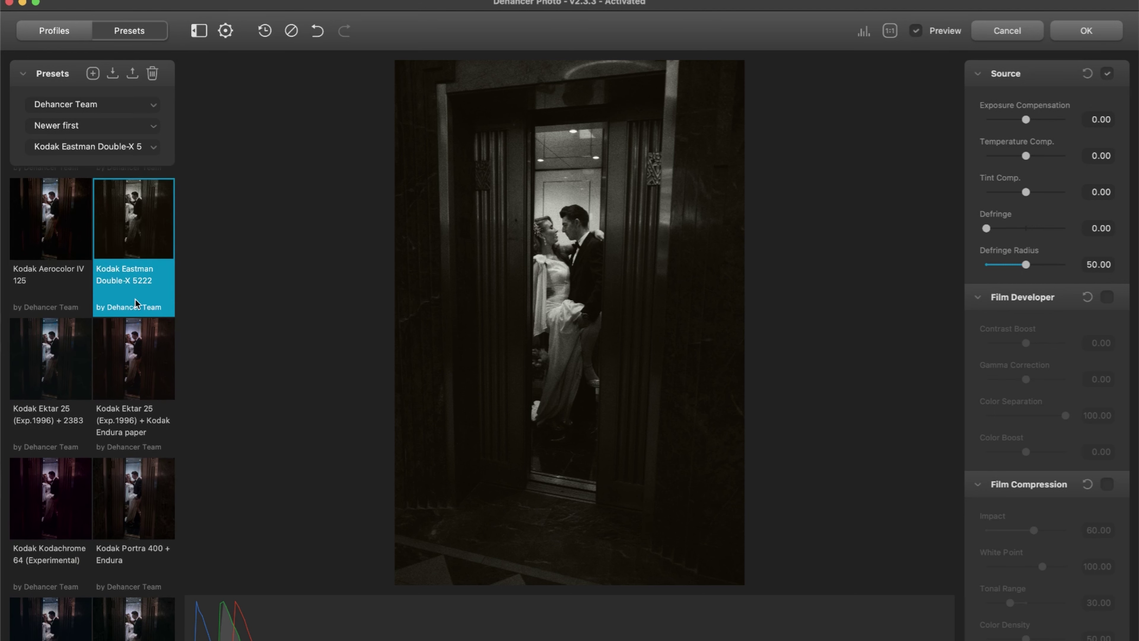
scroll(136, 304, down, 3)
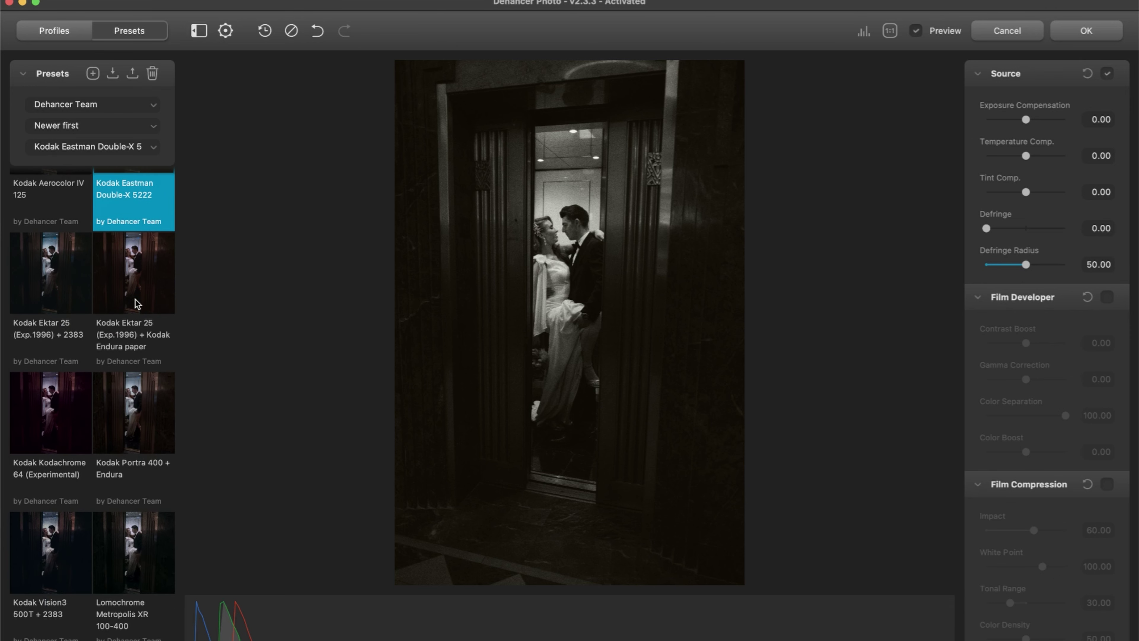
scroll(136, 304, down, 12)
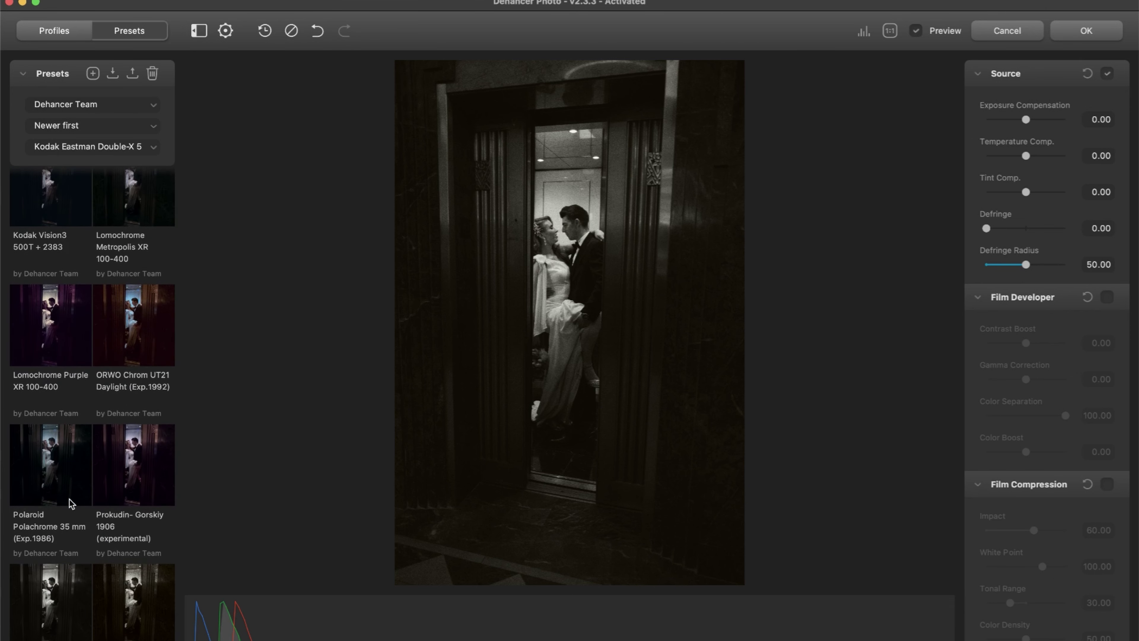
scroll(69, 502, up, 15)
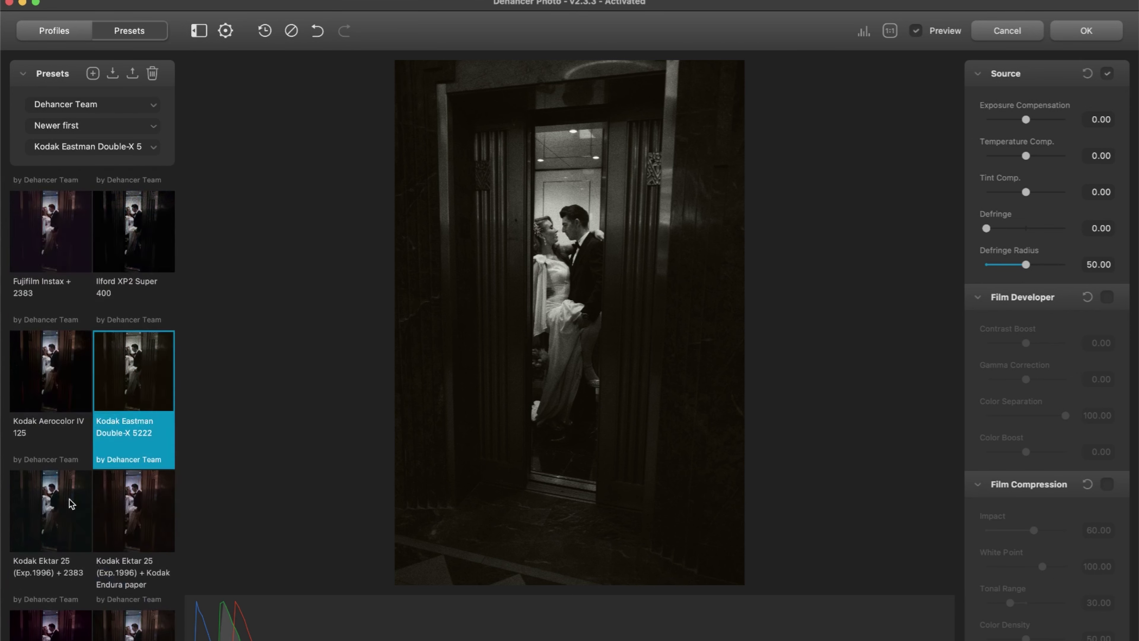
click(100, 110)
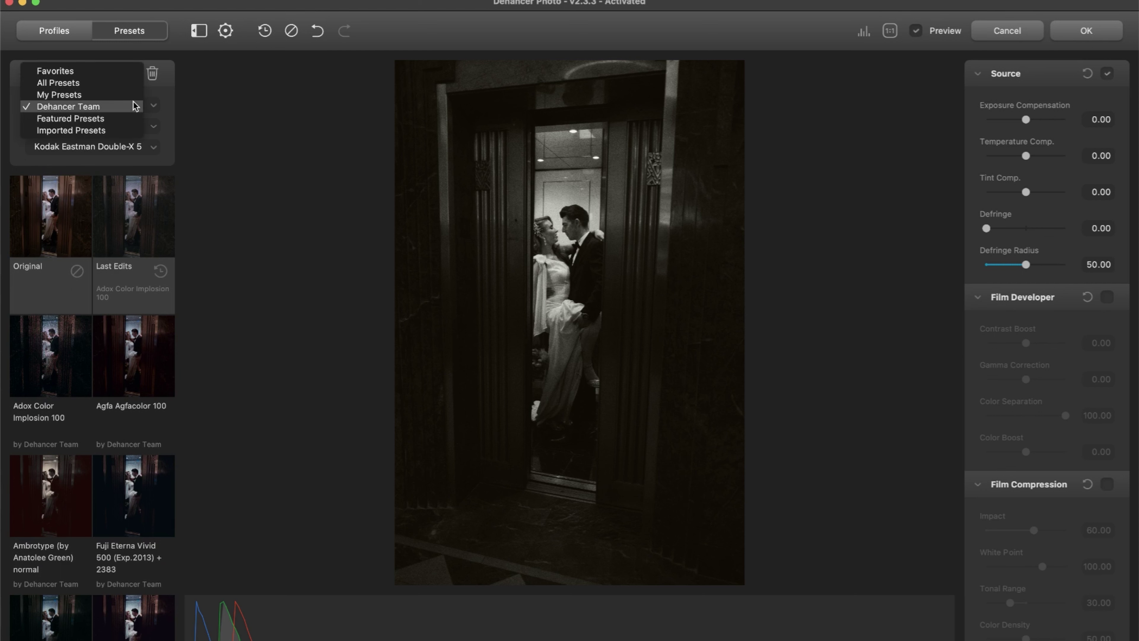
click(85, 81)
- Try both Adox Color Implosion 100 presets, Agfa Agfacolor 100, Ambrotype and the Cinestill 800T Blue Moon preset on the elevator photo
scroll(63, 390, down, 2)
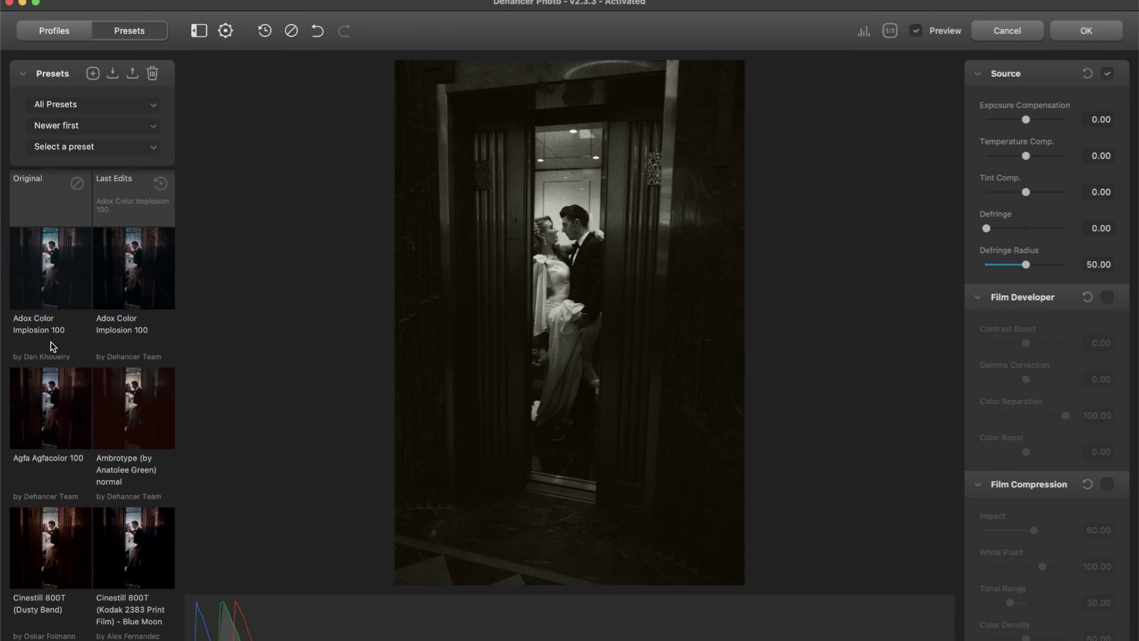
click(53, 299)
click(139, 285)
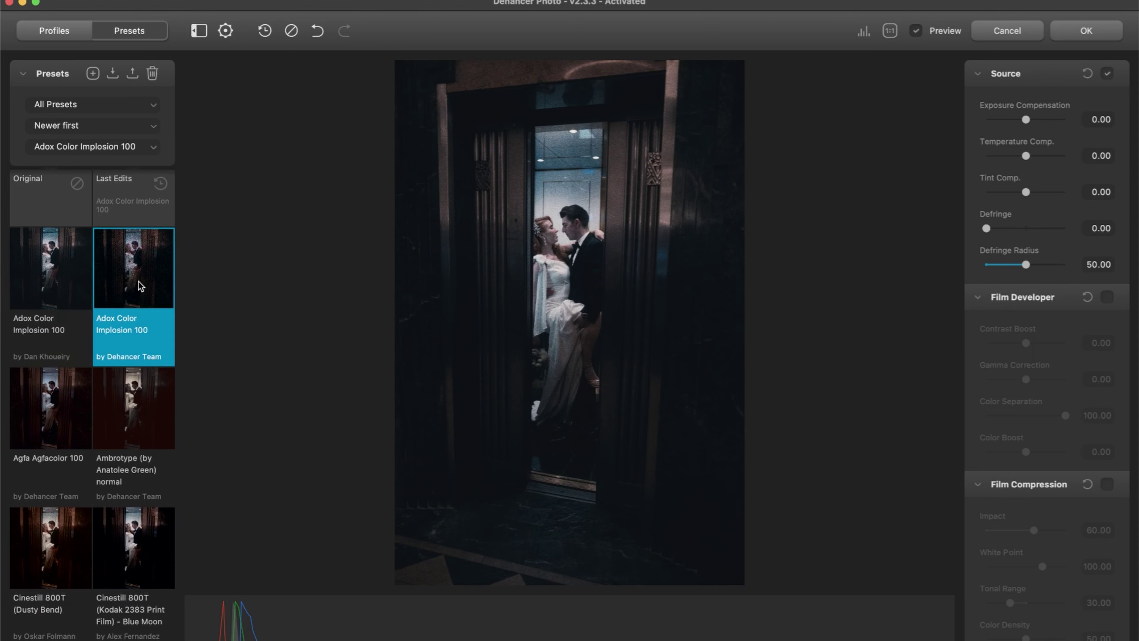
scroll(134, 314, down, 2)
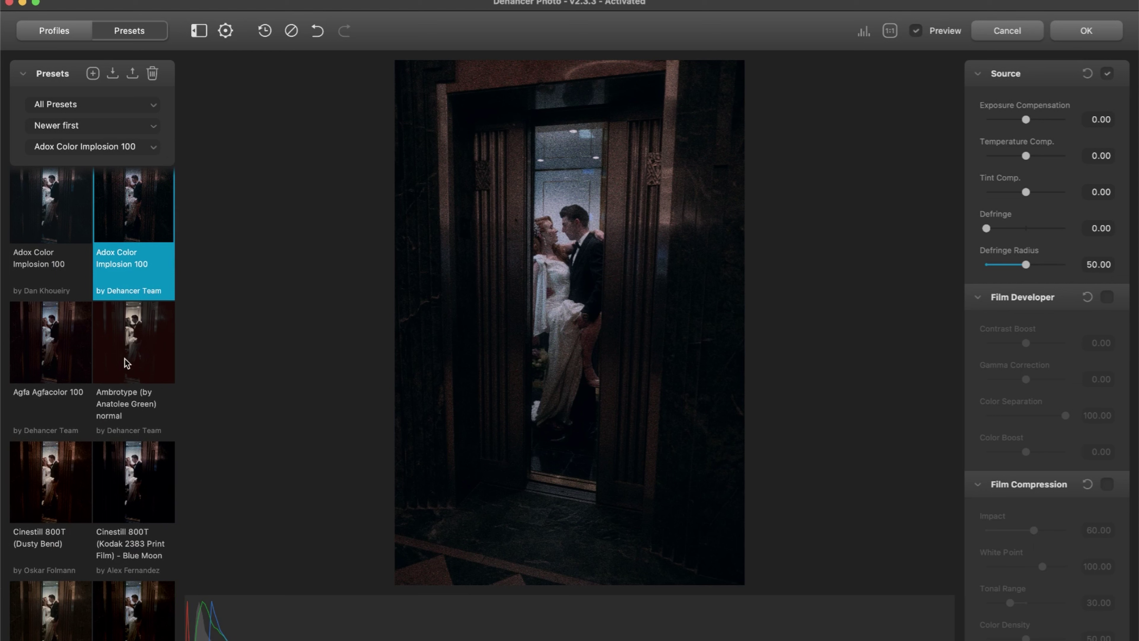
scroll(127, 363, down, 1)
click(63, 332)
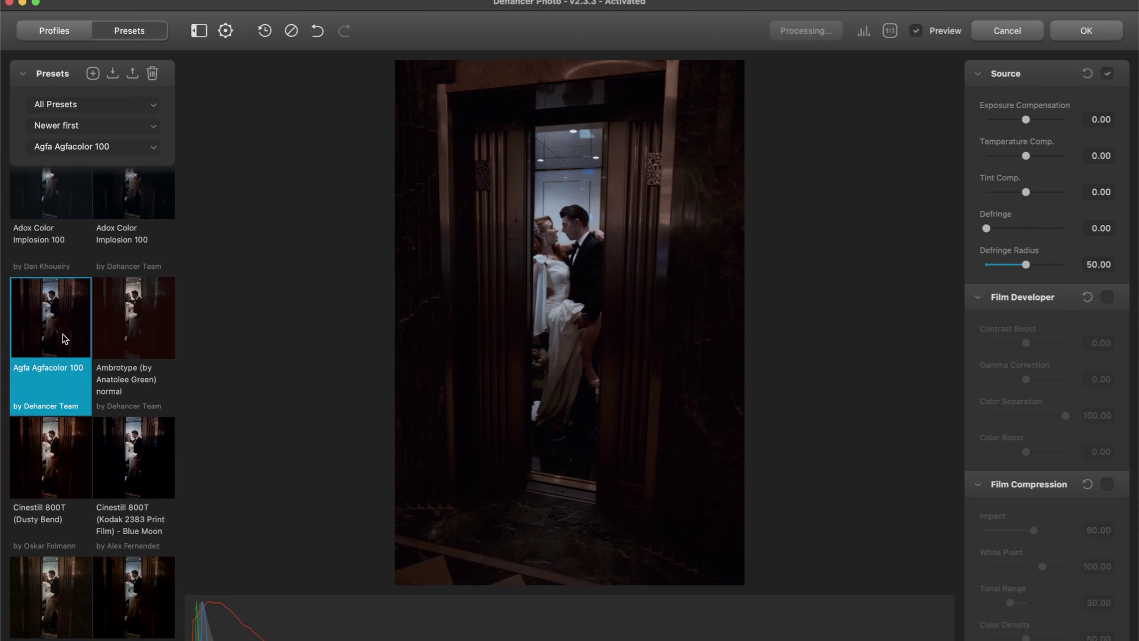
click(130, 314)
scroll(134, 350, down, 3)
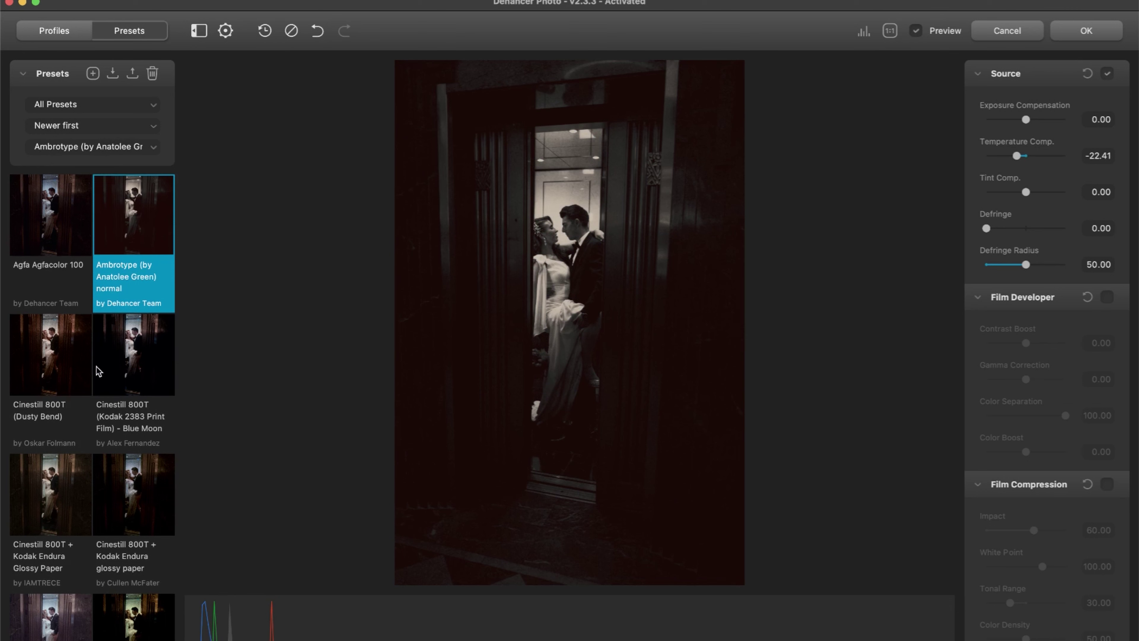
click(135, 357)
scroll(172, 368, down, 2)
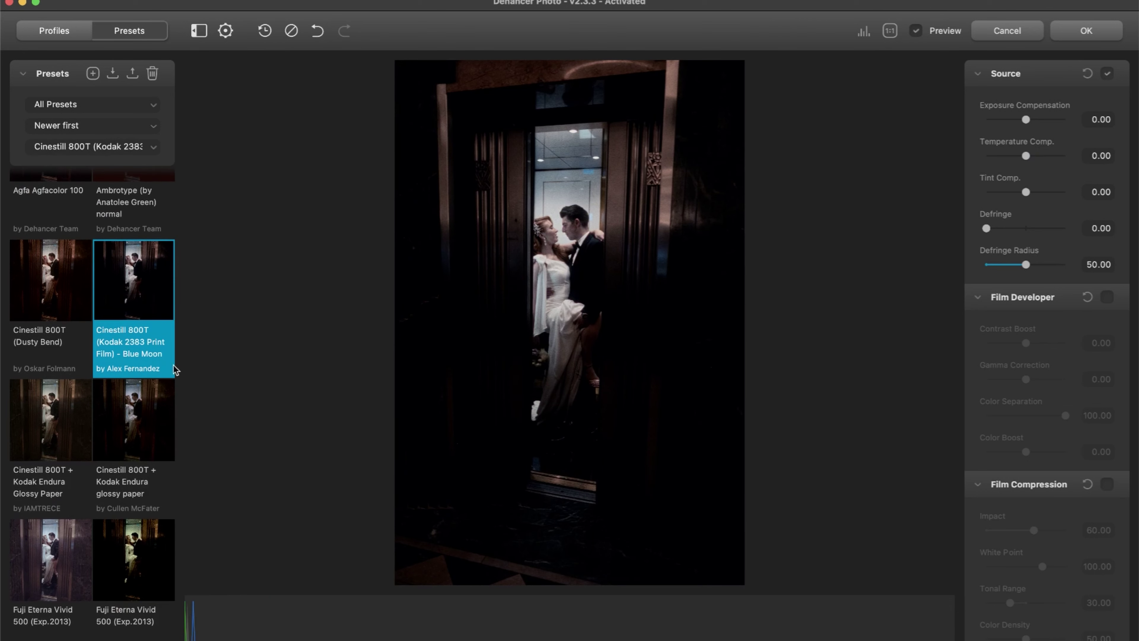
- Apply the Dehancer Team's Kodak Eastman Double-X 5222 preset to the elevator photo
scroll(99, 344, down, 8)
click(134, 426)
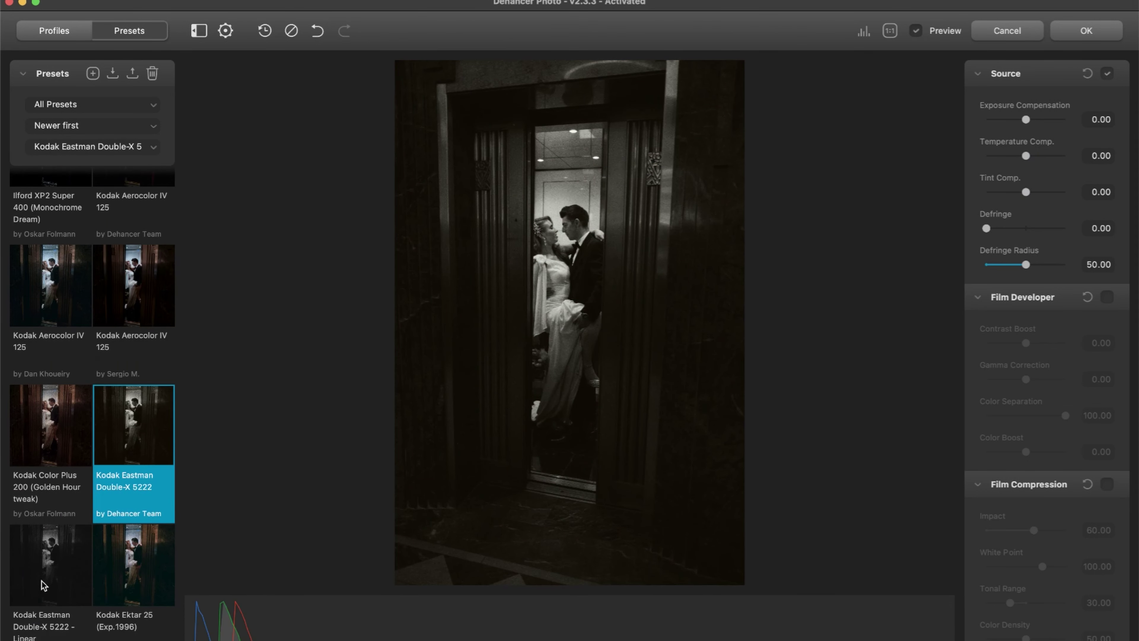
scroll(126, 480, down, 4)
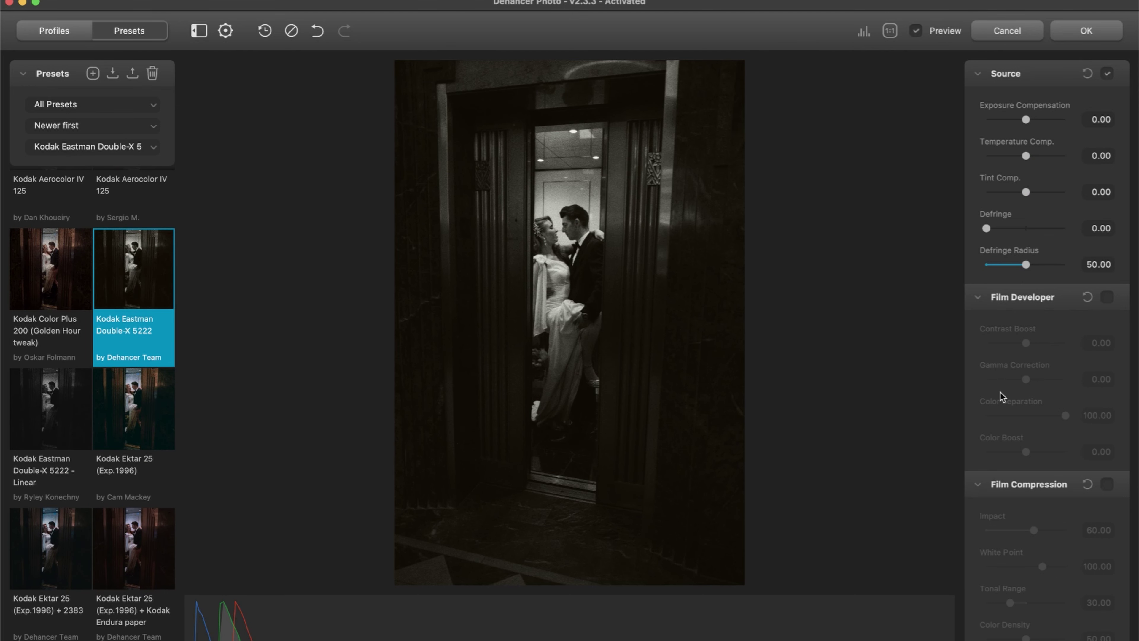
- Brighten the elevator photo with a Print exposure of -0.56 and an Expand white point of 105.23
scroll(1014, 201, down, 12)
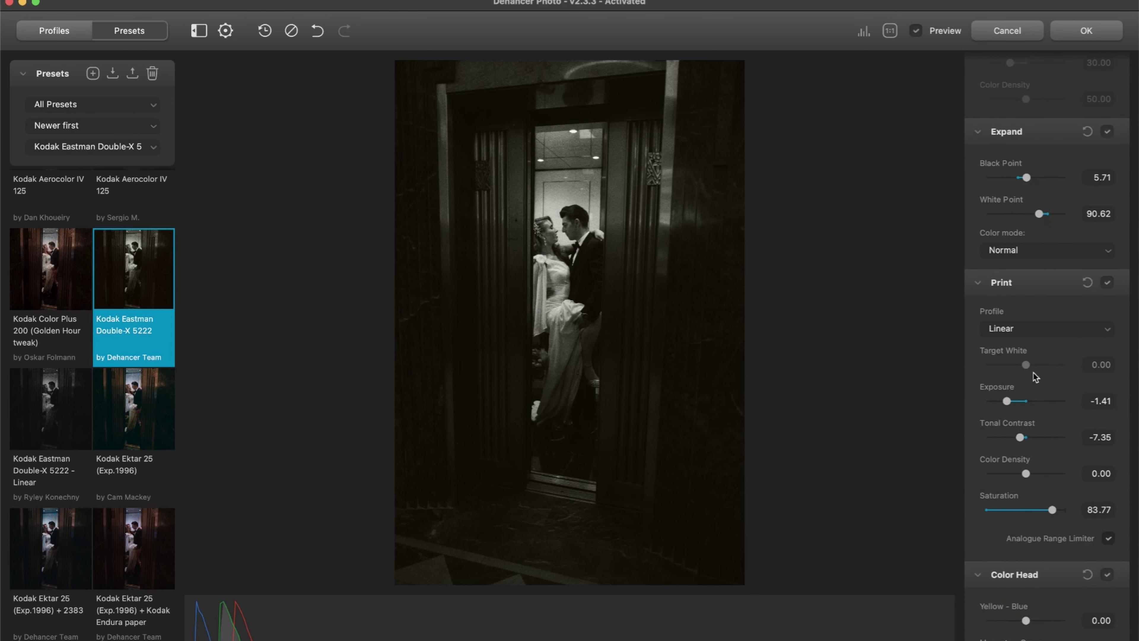
drag(1008, 403, 1020, 403)
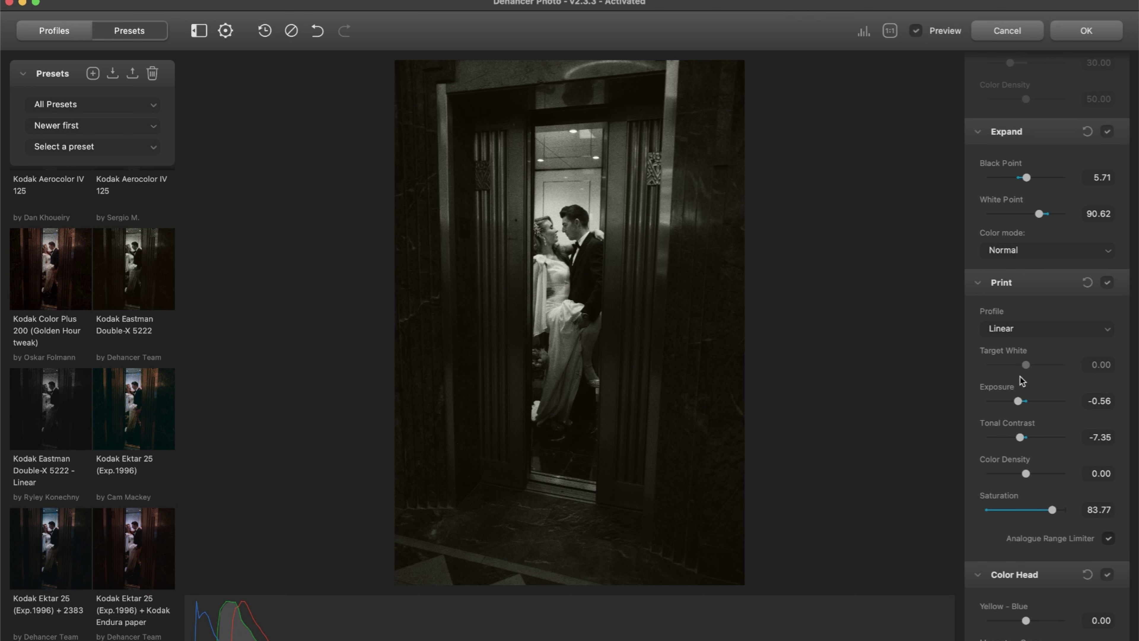
drag(1040, 215, 1052, 214)
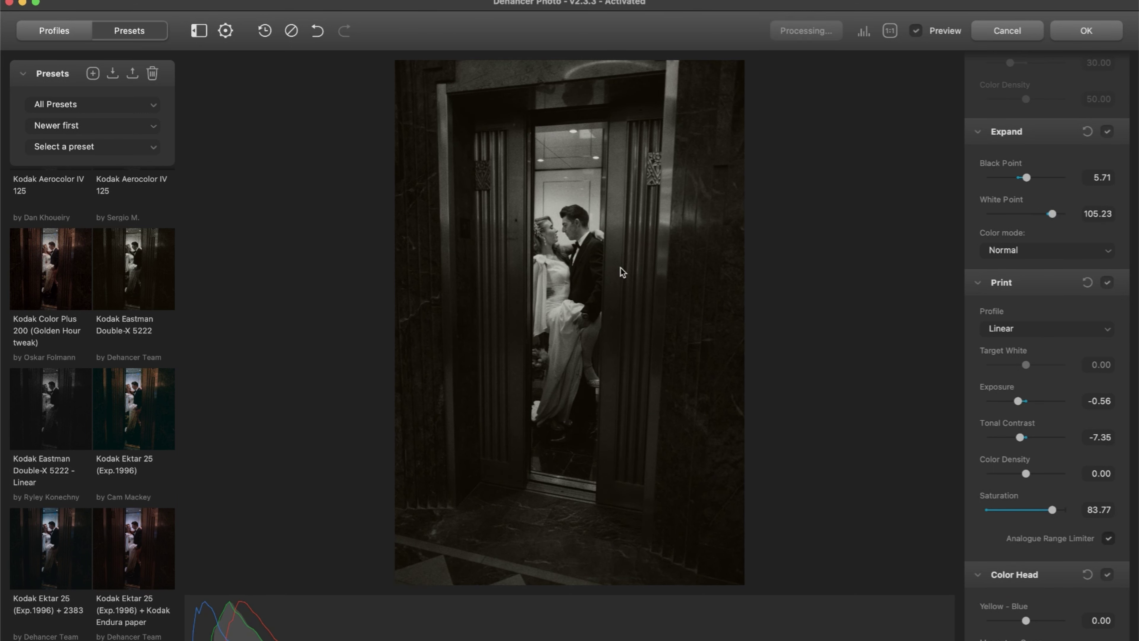
- Review the Color Head and Film Grain settings and inspect the grain on the couple at 100% zoom
scroll(1009, 502, down, 6)
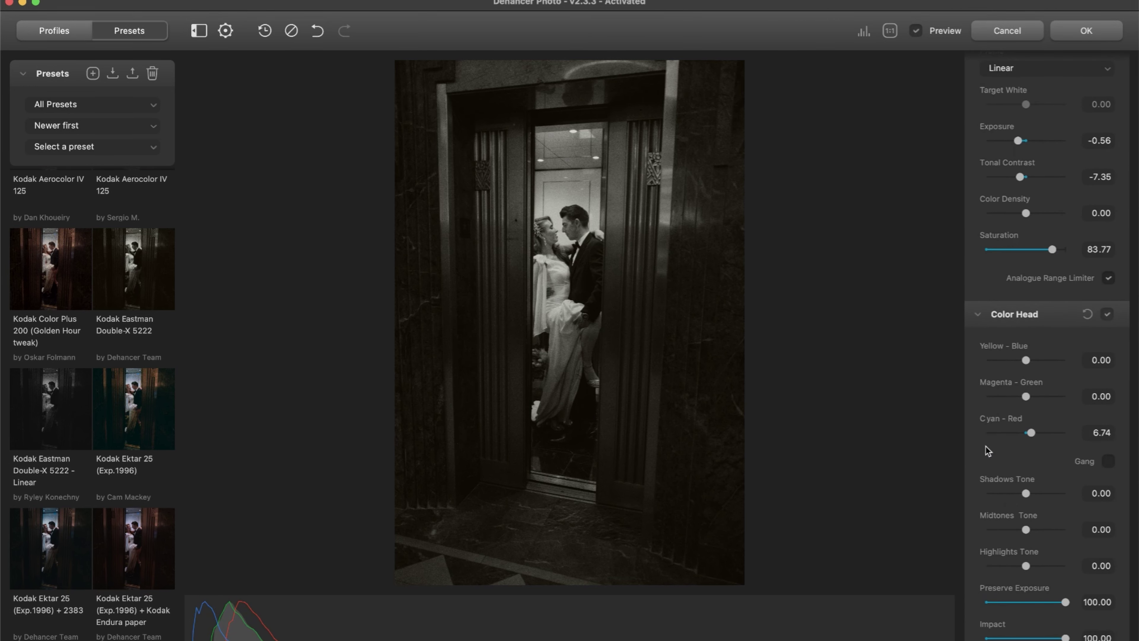
scroll(985, 446, down, 3)
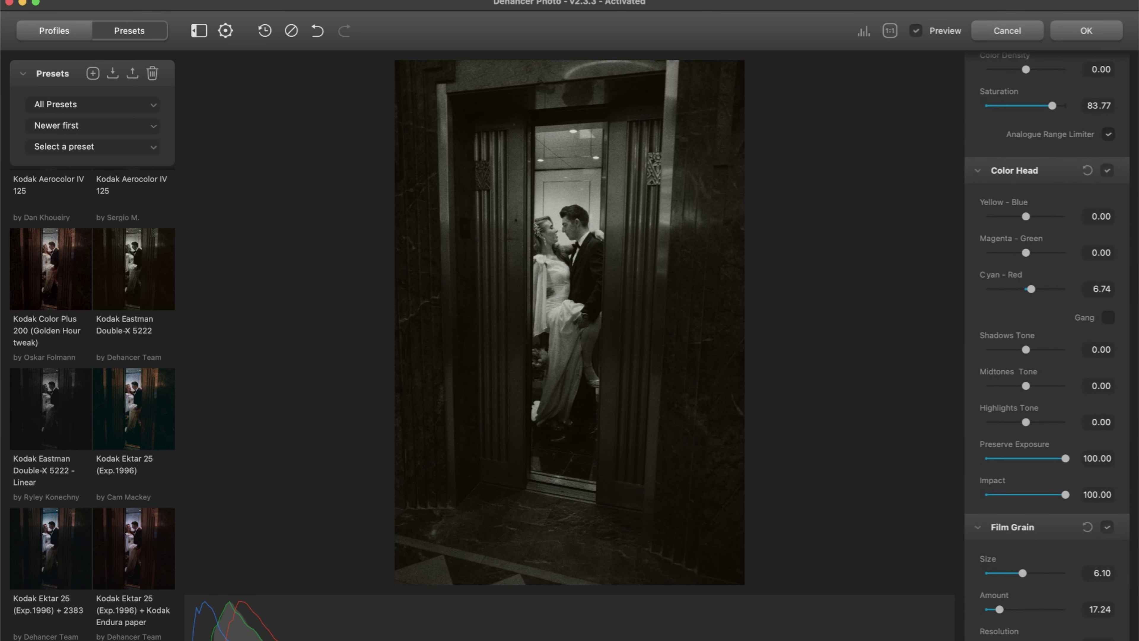
click(890, 31)
scroll(556, 389, up, 7)
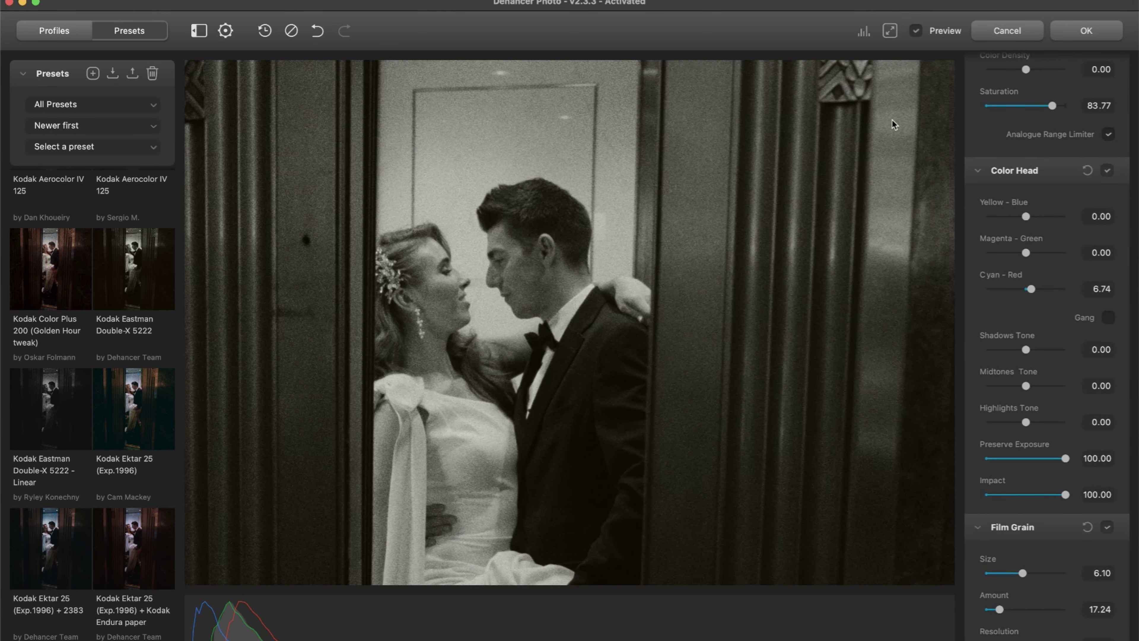
click(890, 31)
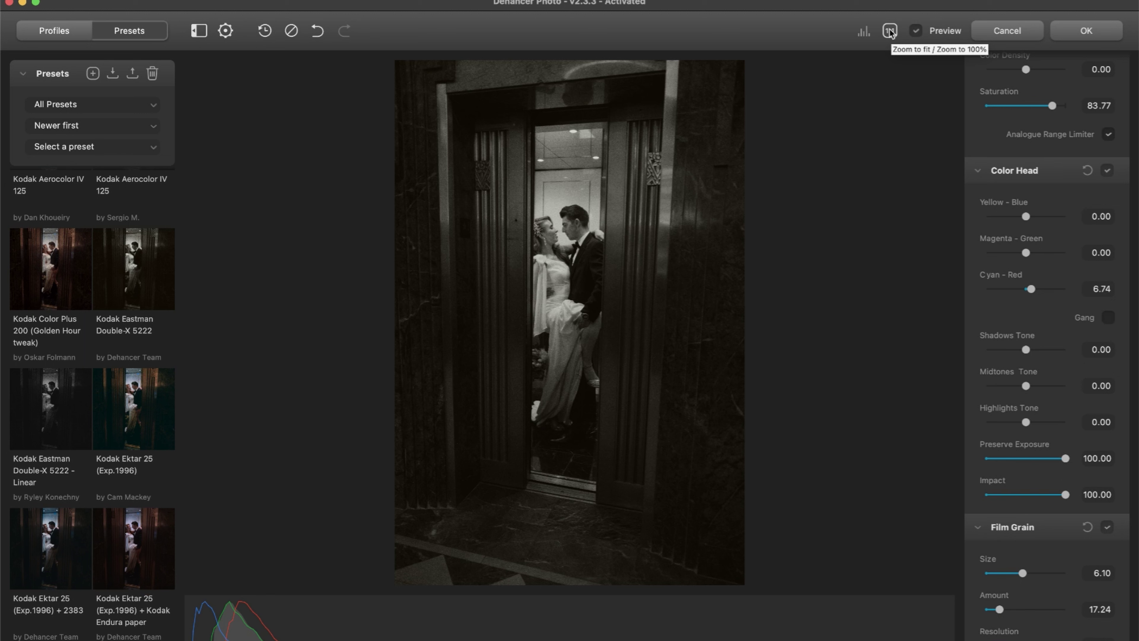
scroll(1056, 306, down, 10)
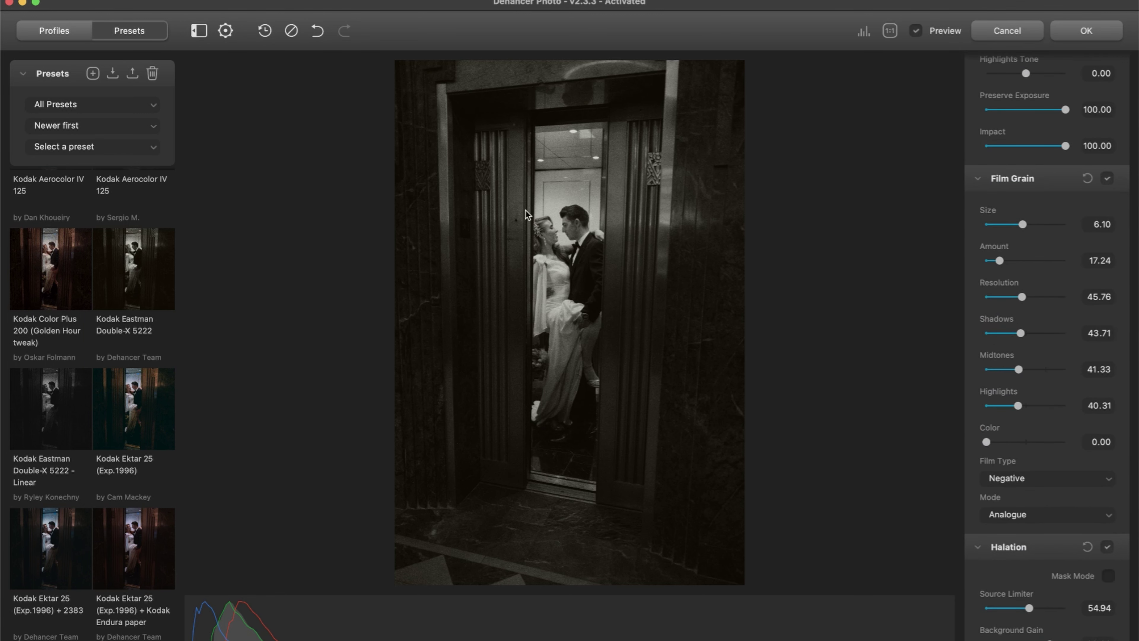
click(889, 30)
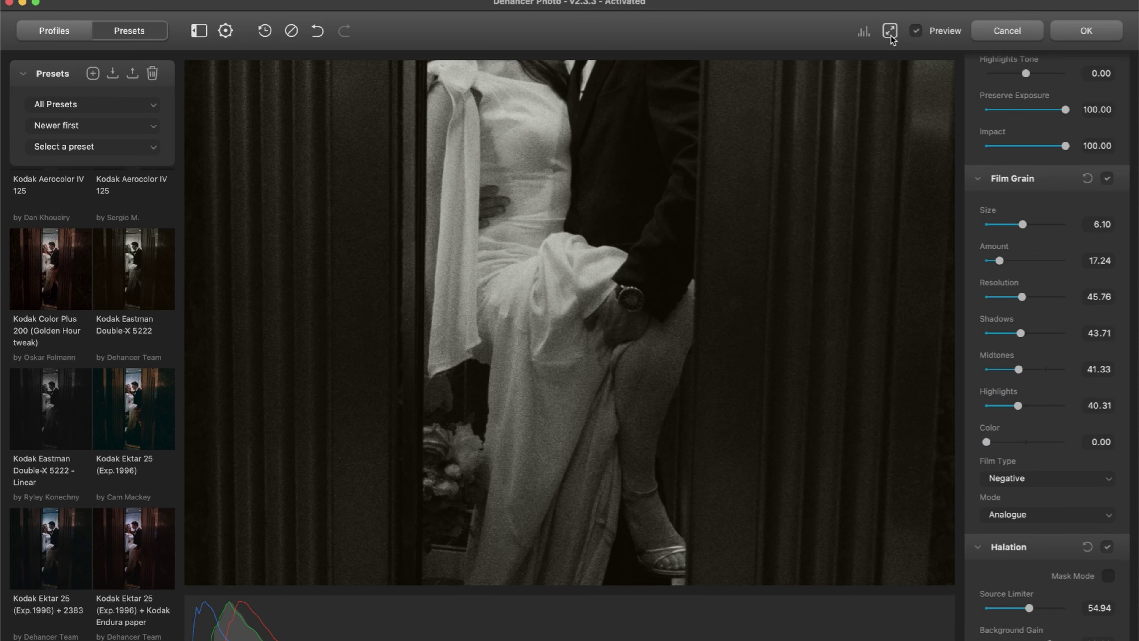
drag(679, 186, 673, 507)
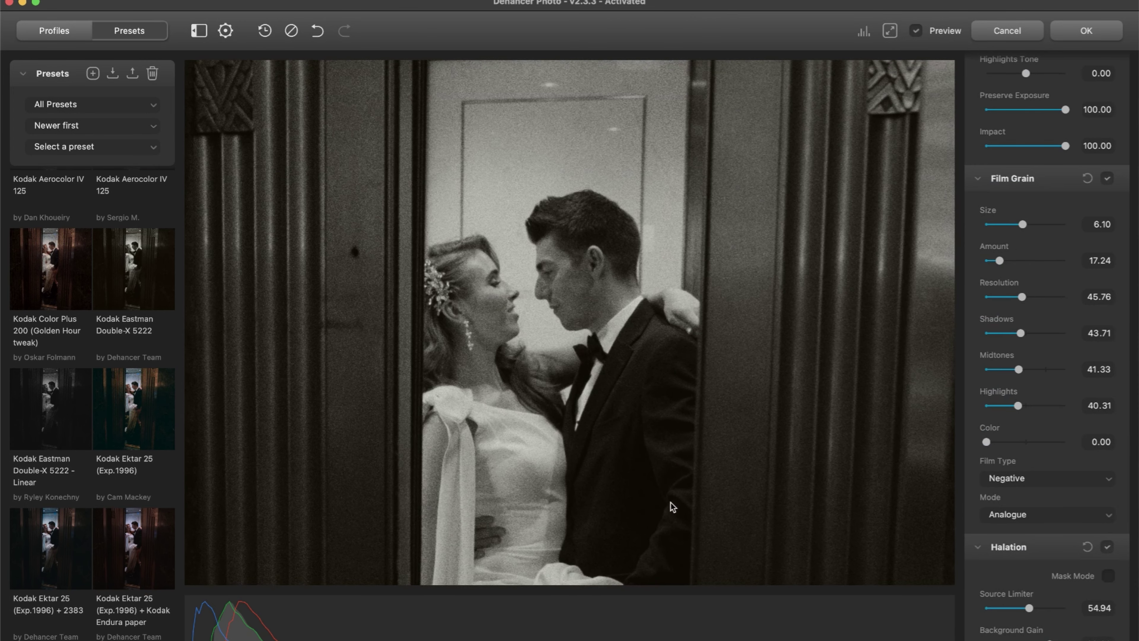
click(891, 32)
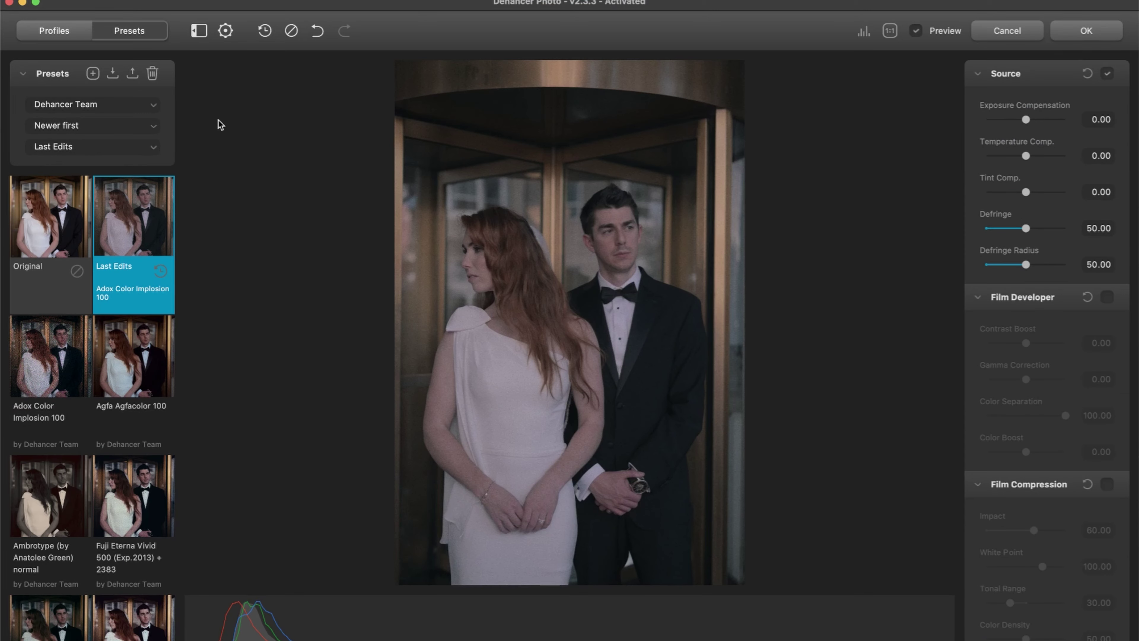
- Browse the film profiles for the couple portrait and try Kodak Ektar 100
click(68, 41)
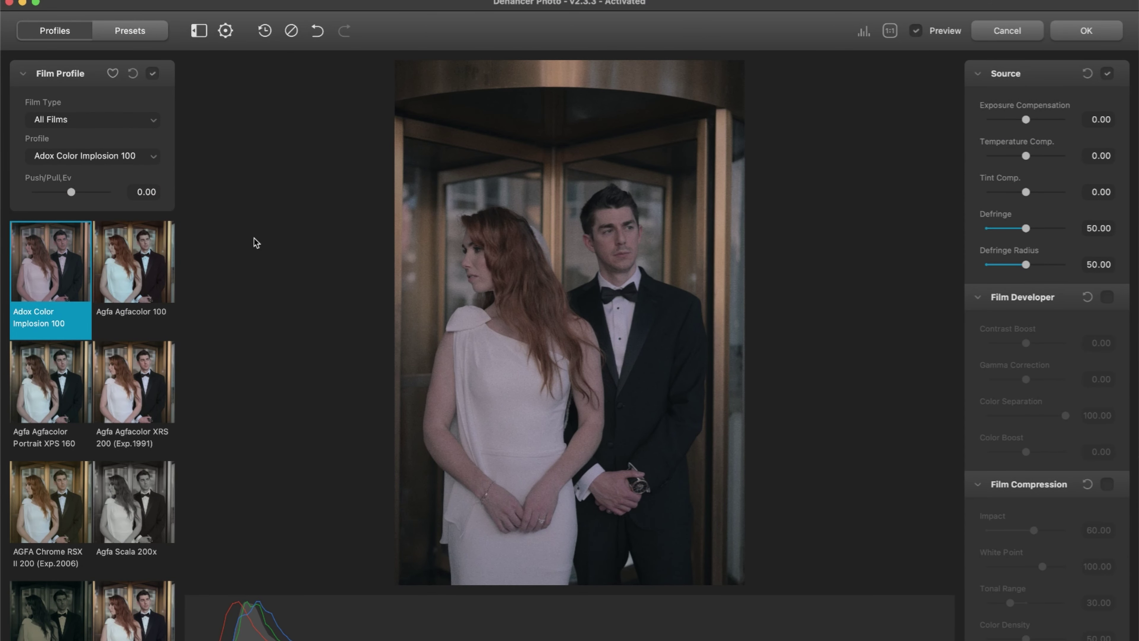
scroll(124, 396, down, 10)
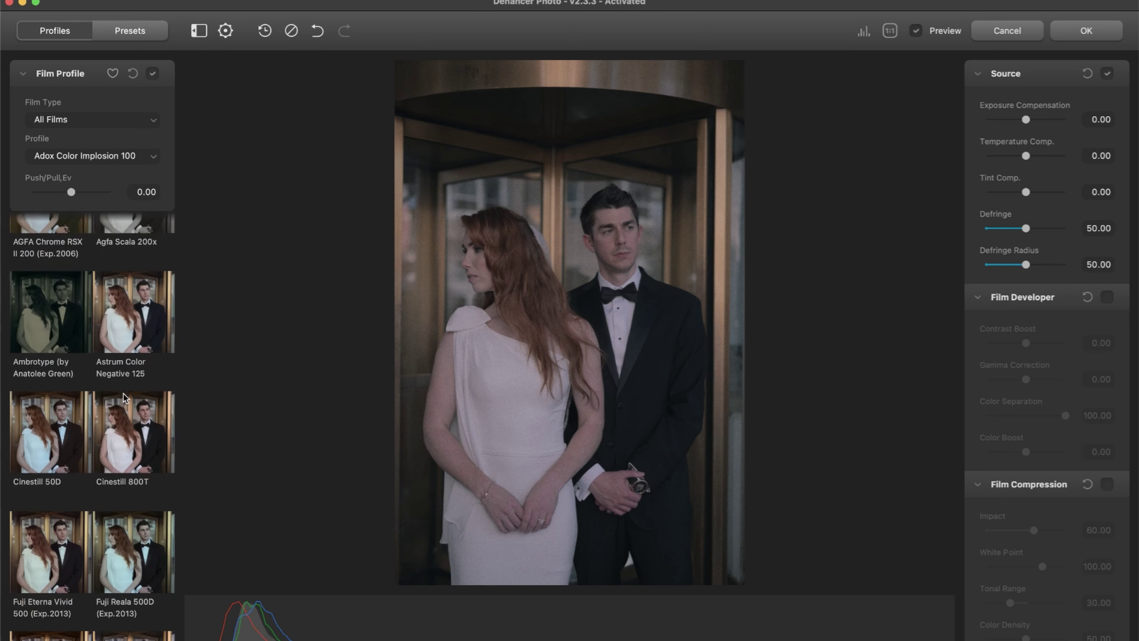
scroll(126, 398, down, 2)
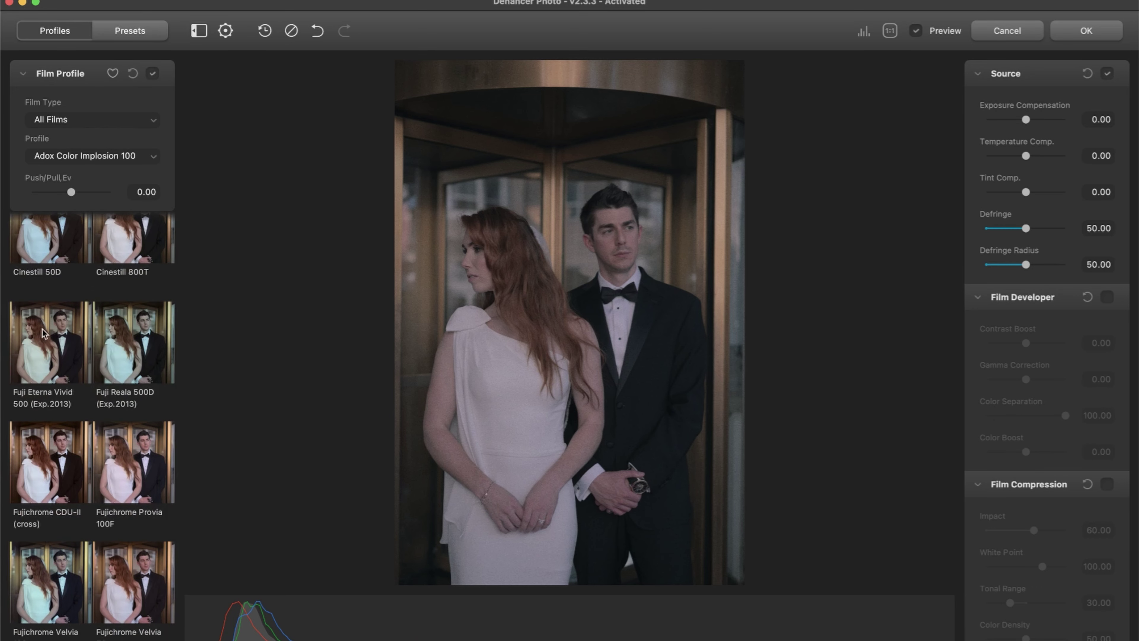
scroll(43, 332, down, 6)
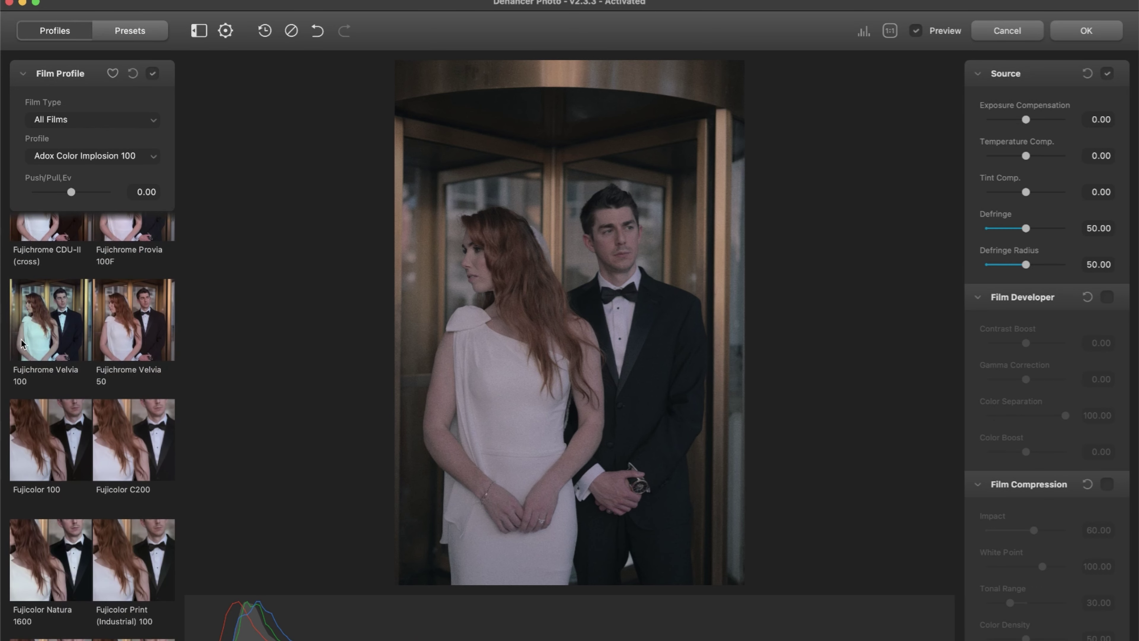
scroll(21, 344, down, 12)
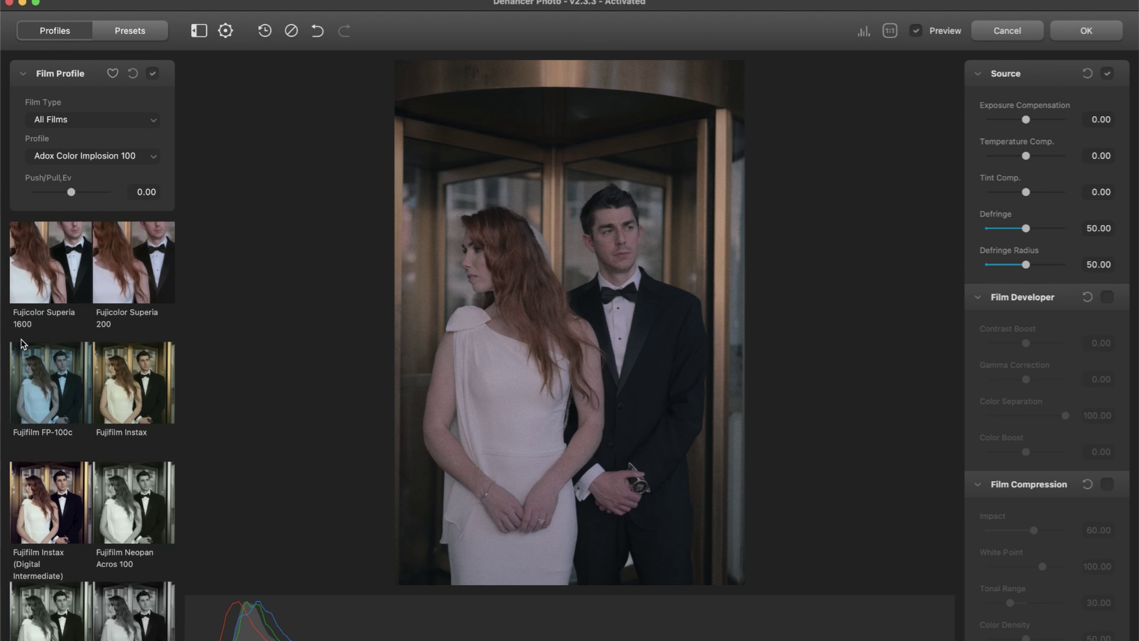
scroll(23, 345, down, 15)
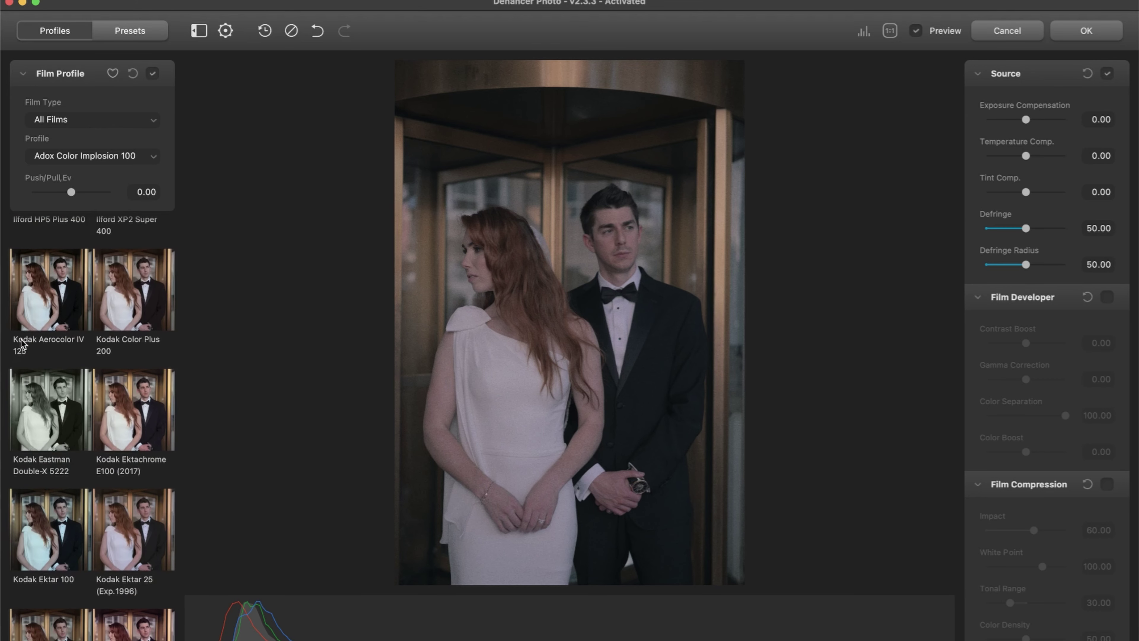
scroll(61, 402, down, 3)
scroll(21, 393, down, 2)
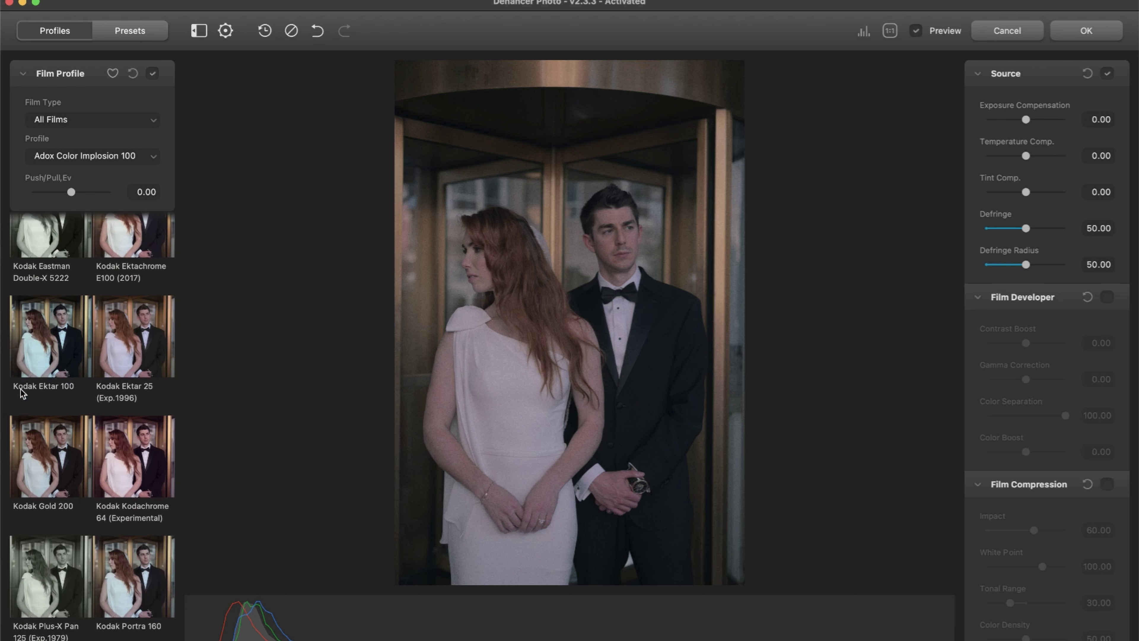
click(67, 346)
scroll(67, 346, down, 2)
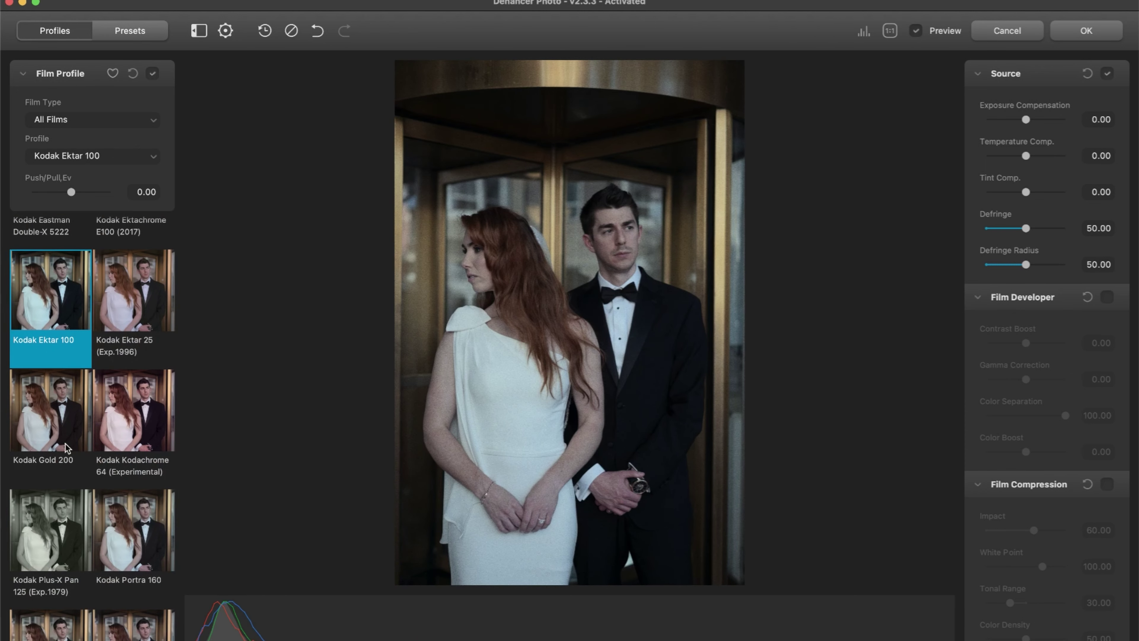
- Apply the Konica Impresa 50 film profile to the couple portrait
scroll(66, 447, down, 4)
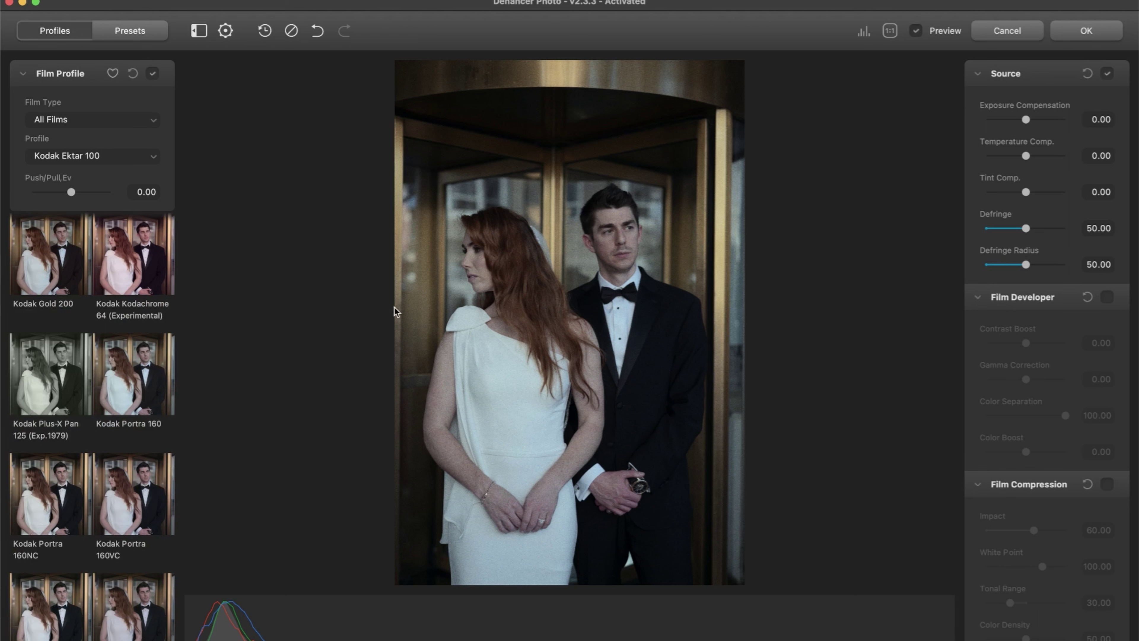
scroll(17, 450, down, 10)
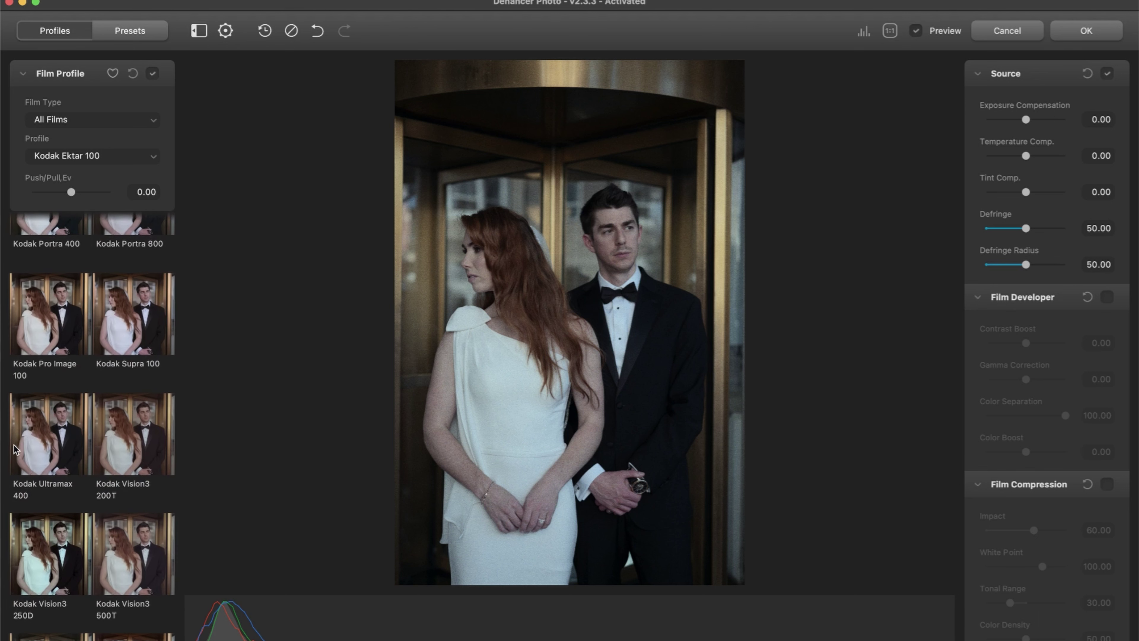
scroll(46, 542, down, 6)
click(46, 543)
scroll(64, 469, down, 10)
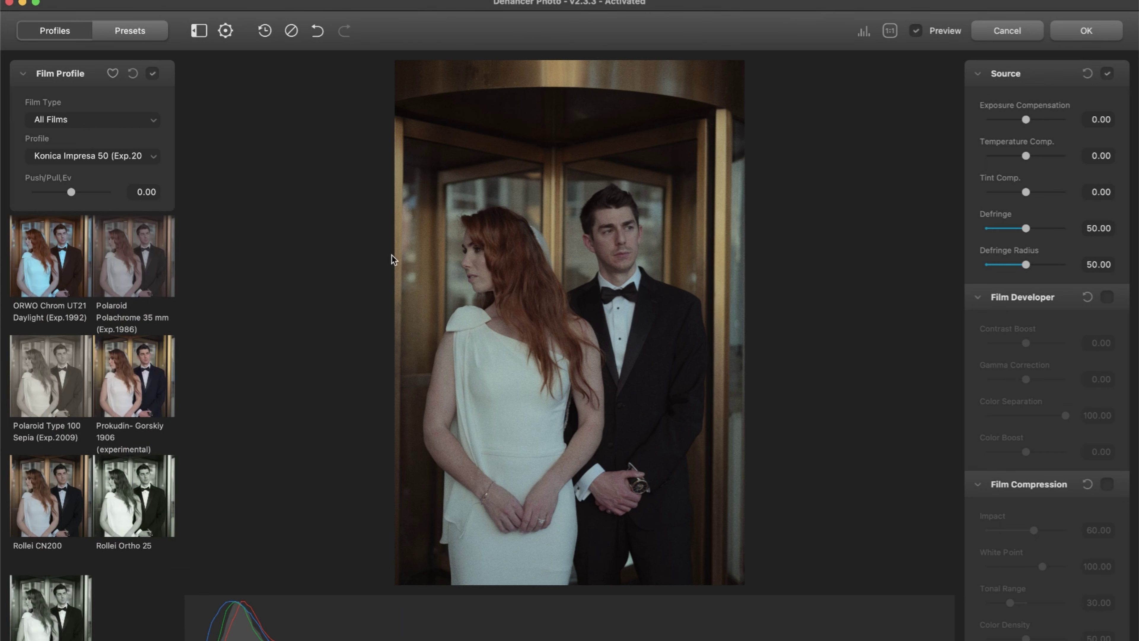
- Set the Print color density to 68.59 and exposure to 0.42, and slightly raise the source temperature compensation
click(889, 31)
drag(725, 334, 608, 359)
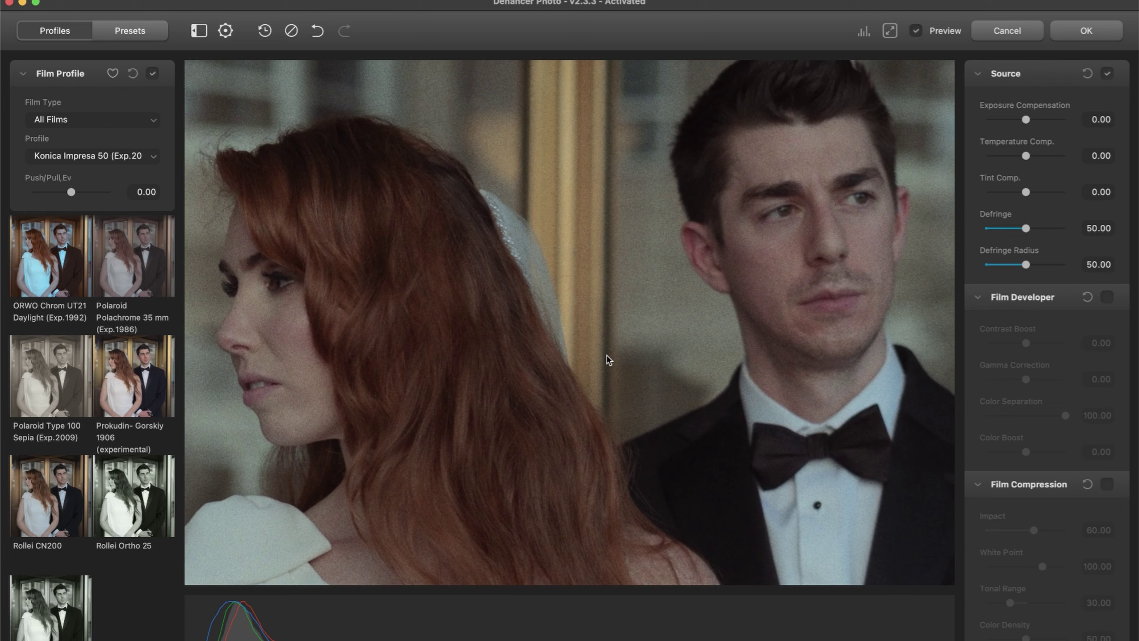
scroll(1071, 338, down, 3)
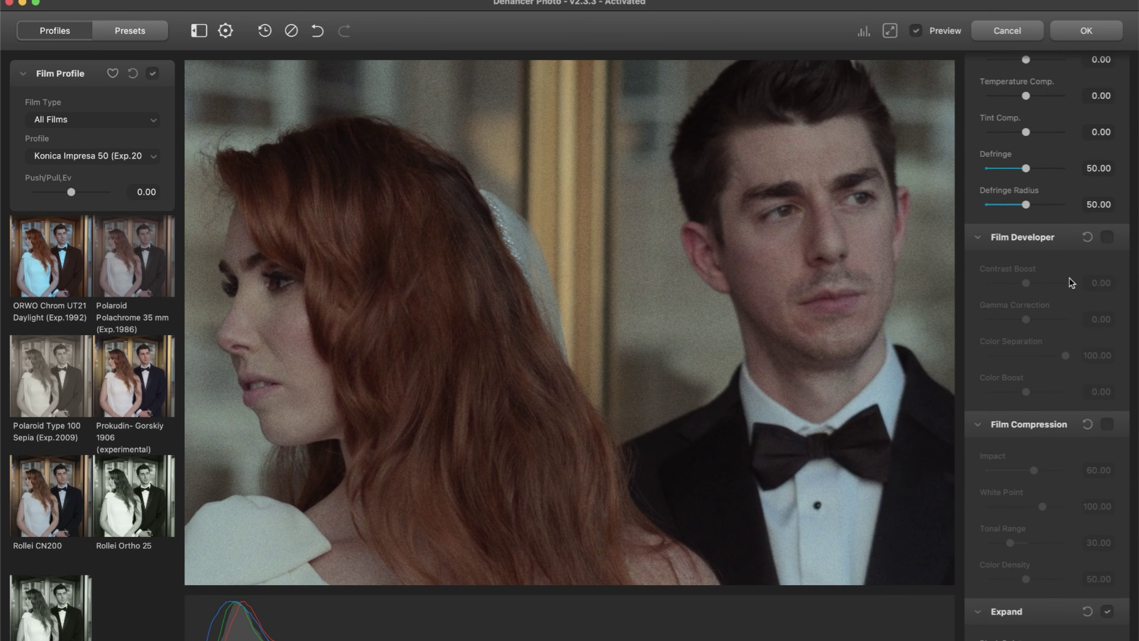
scroll(1027, 436, down, 15)
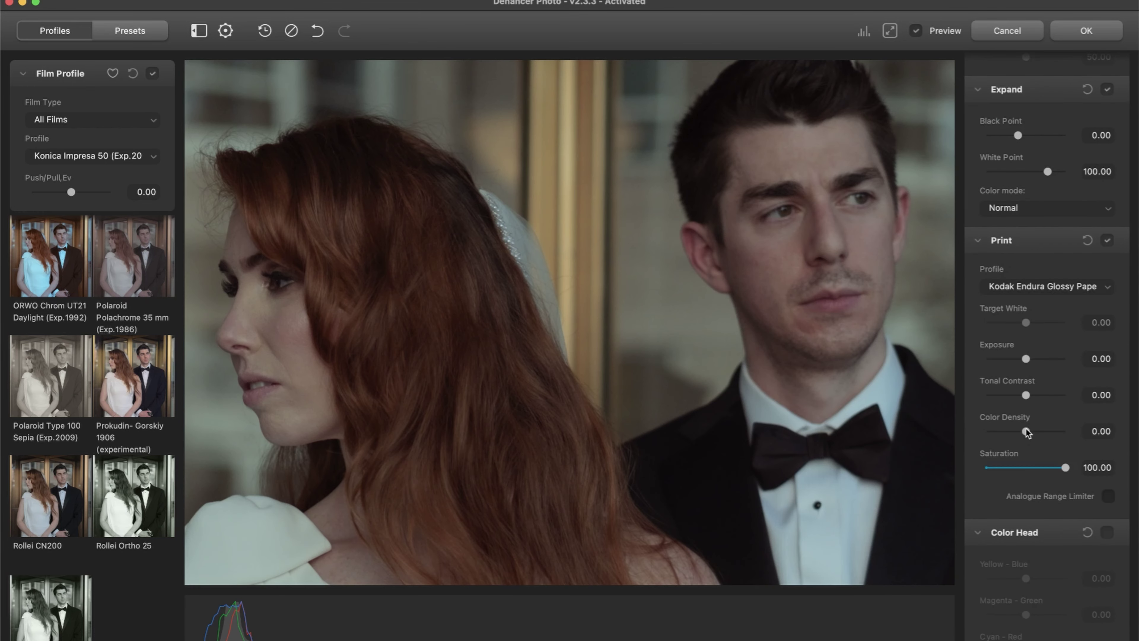
drag(1027, 432, 1054, 434)
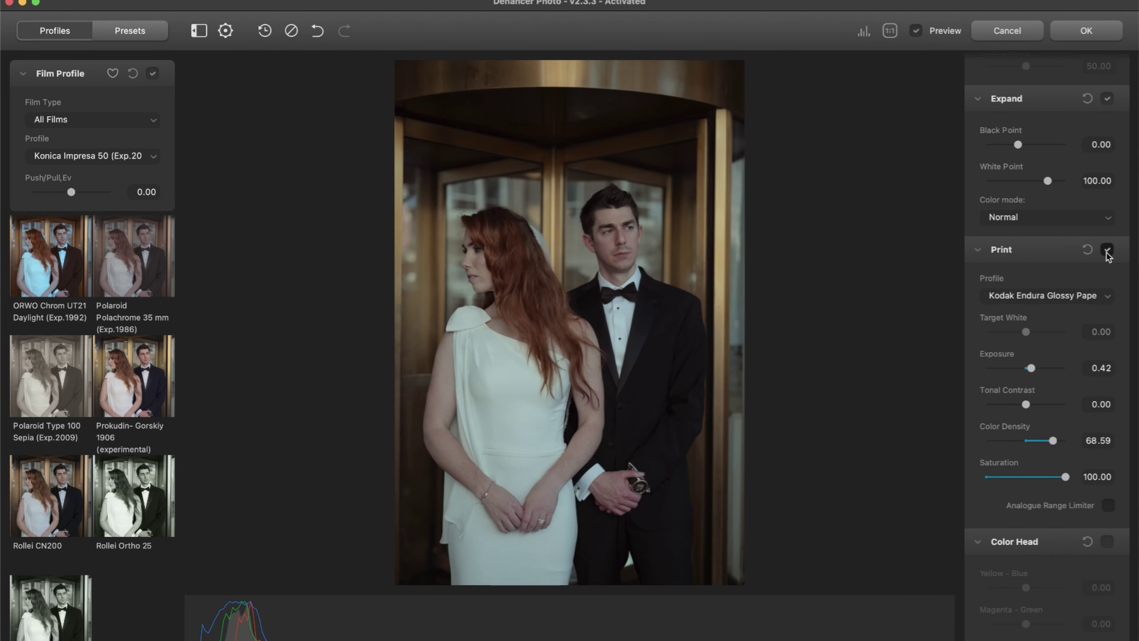
scroll(1011, 332, down, 2)
scroll(1010, 330, up, 10)
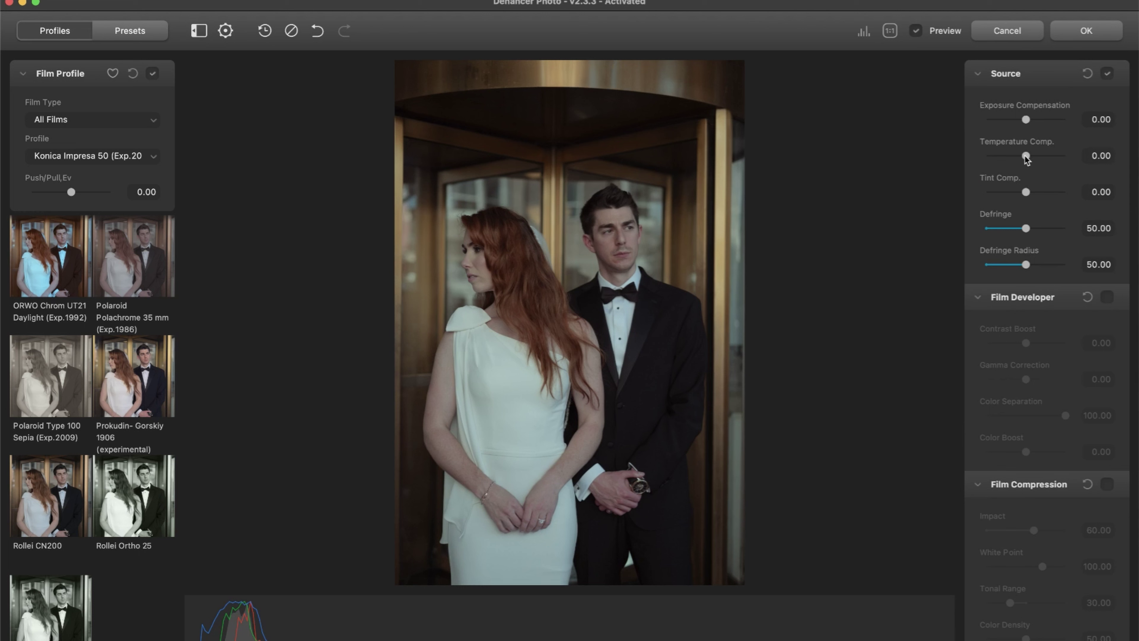
drag(1026, 157, 1031, 157)
- Enable Film Grain with the Negative film type and inspect the couple's faces at 100% zoom
scroll(1077, 269, down, 10)
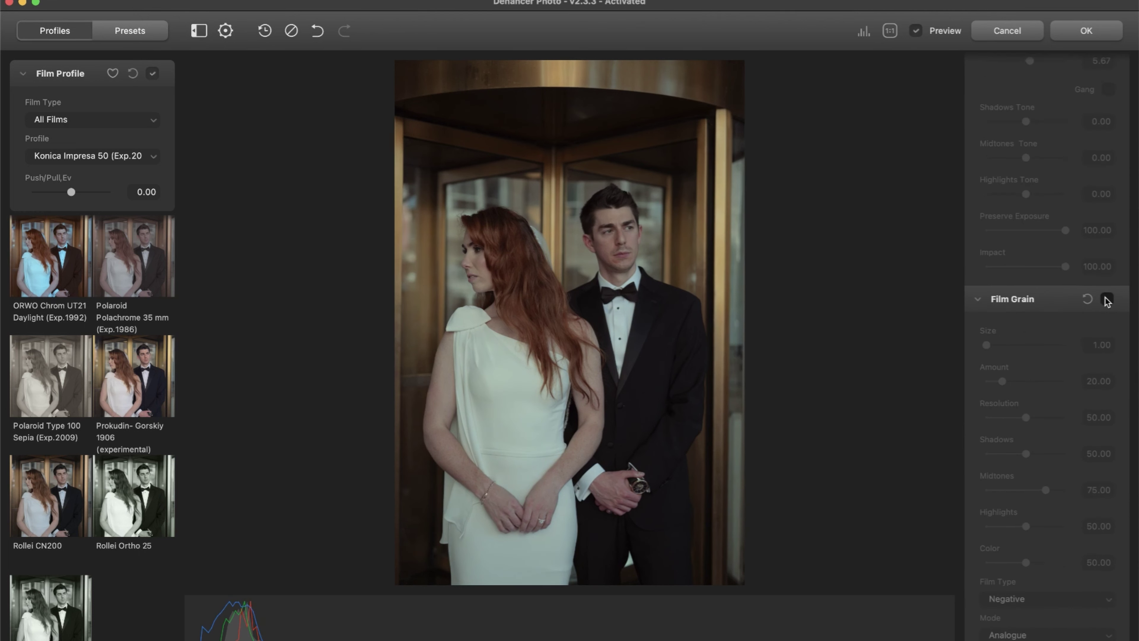
click(1107, 299)
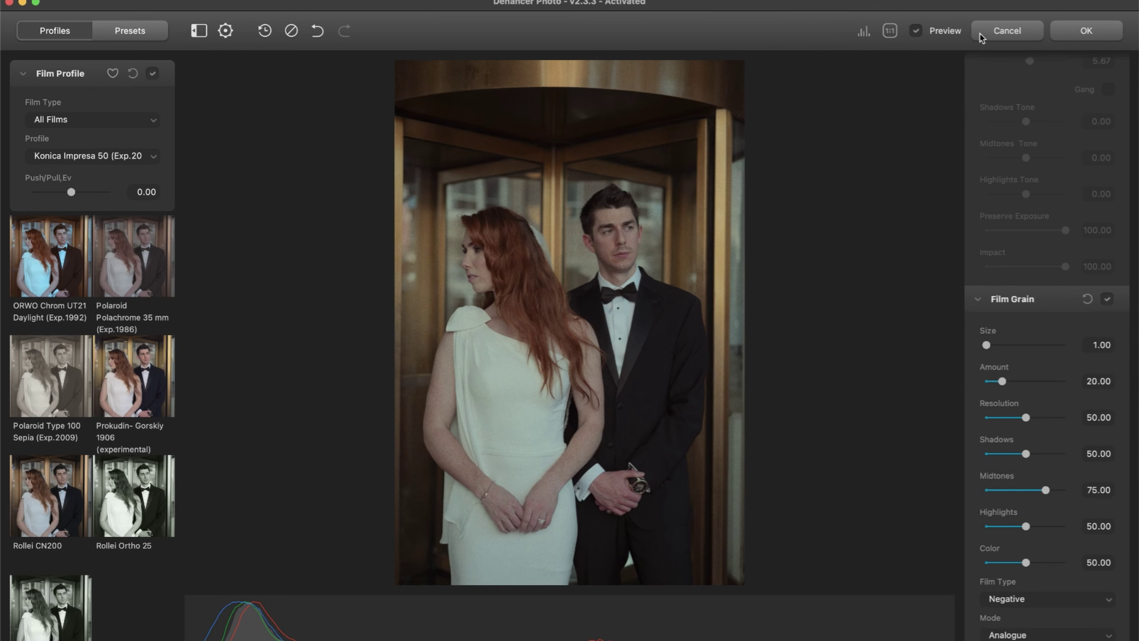
click(890, 30)
drag(755, 232, 764, 399)
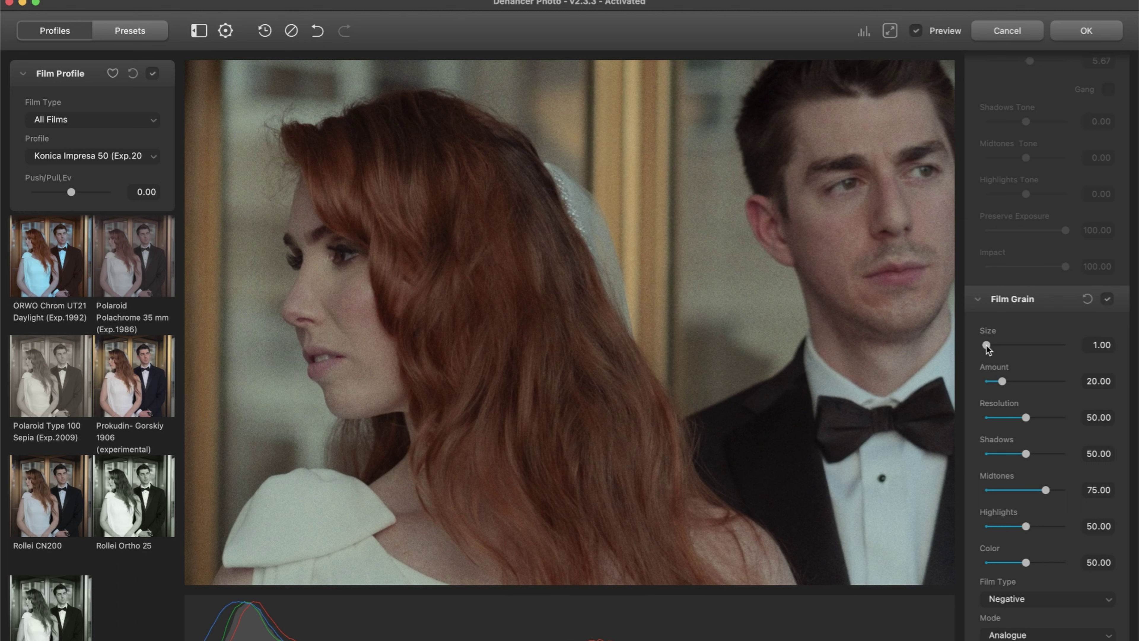
click(1050, 600)
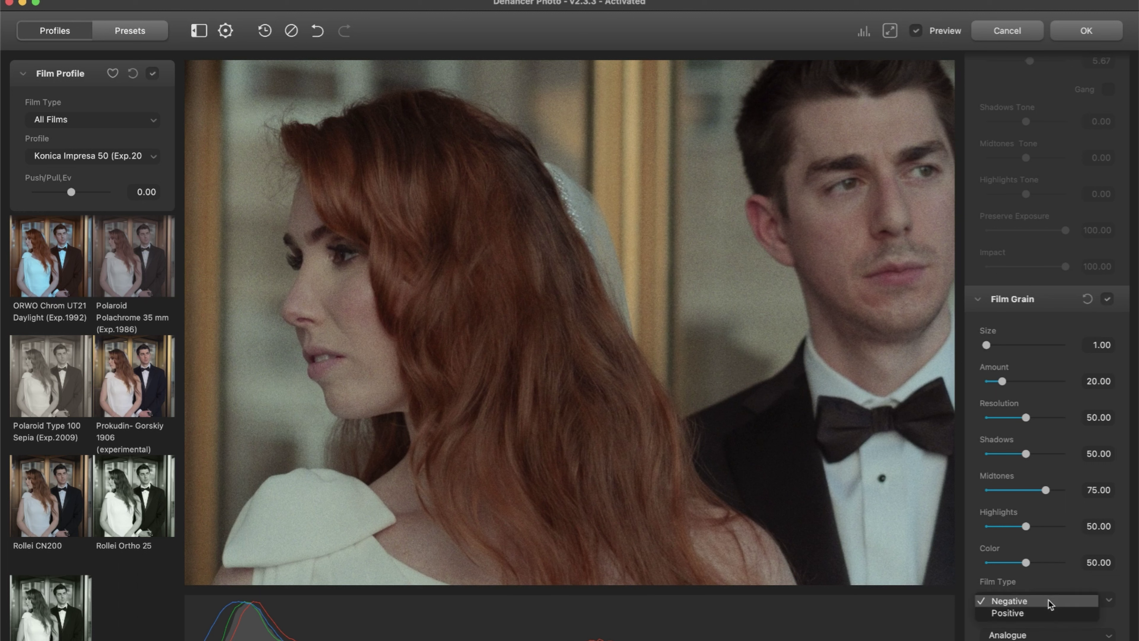
click(1027, 601)
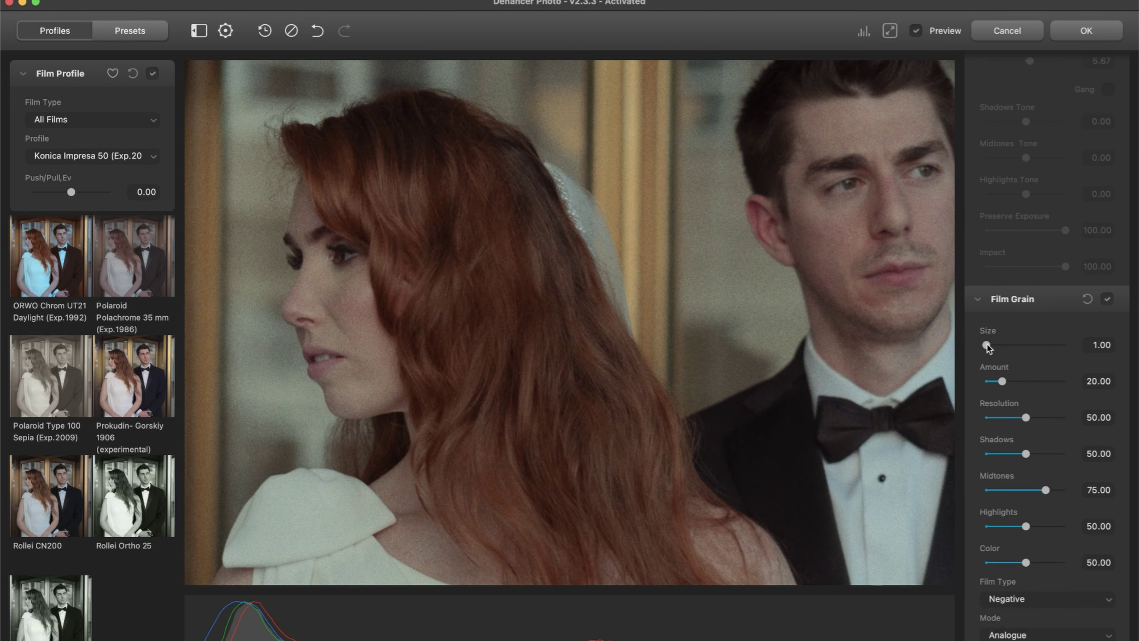
- Set the film grain size to 3.74, amount to 28.21, resolution to 45.80 and midtones to 60.00
drag(987, 345, 1001, 345)
drag(1001, 345, 1067, 345)
drag(1067, 345, 1006, 356)
drag(1005, 379, 1022, 417)
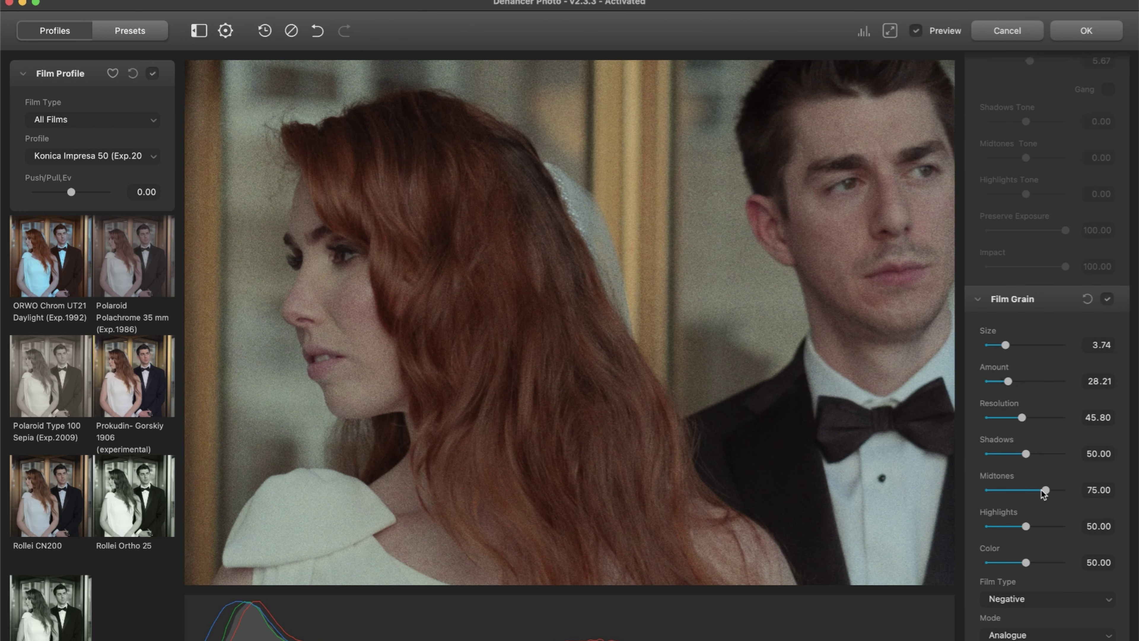
drag(1041, 489, 1034, 489)
click(890, 31)
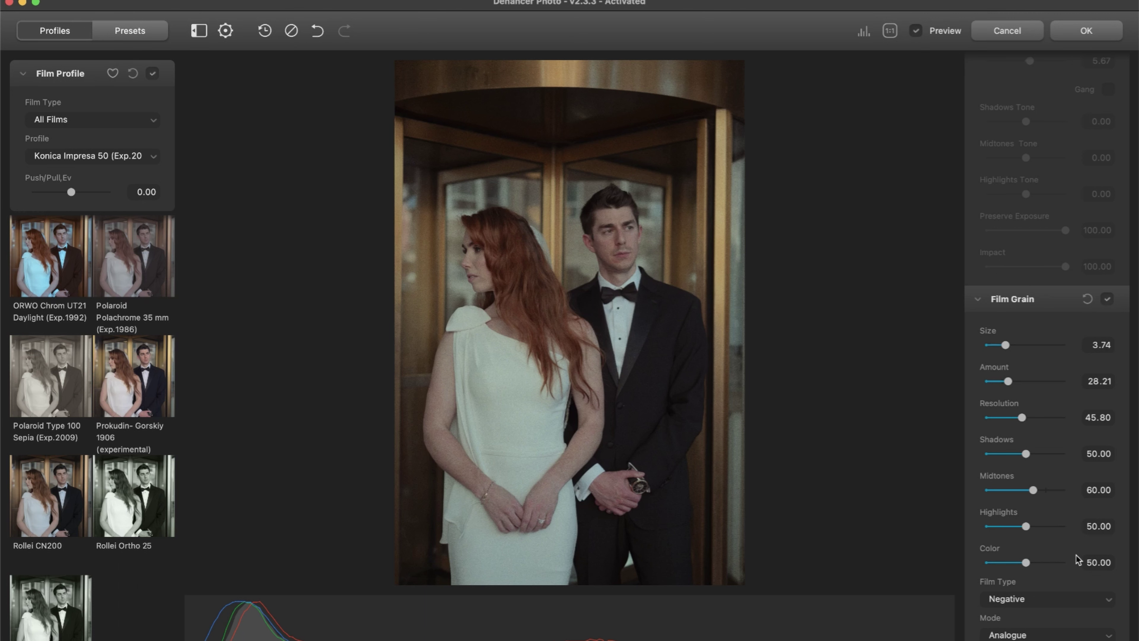
- Enable Bloom with highlights at 55.06, source limiter at 58.23 and amplify at 44.79
scroll(1062, 557, down, 5)
scroll(1116, 471, down, 10)
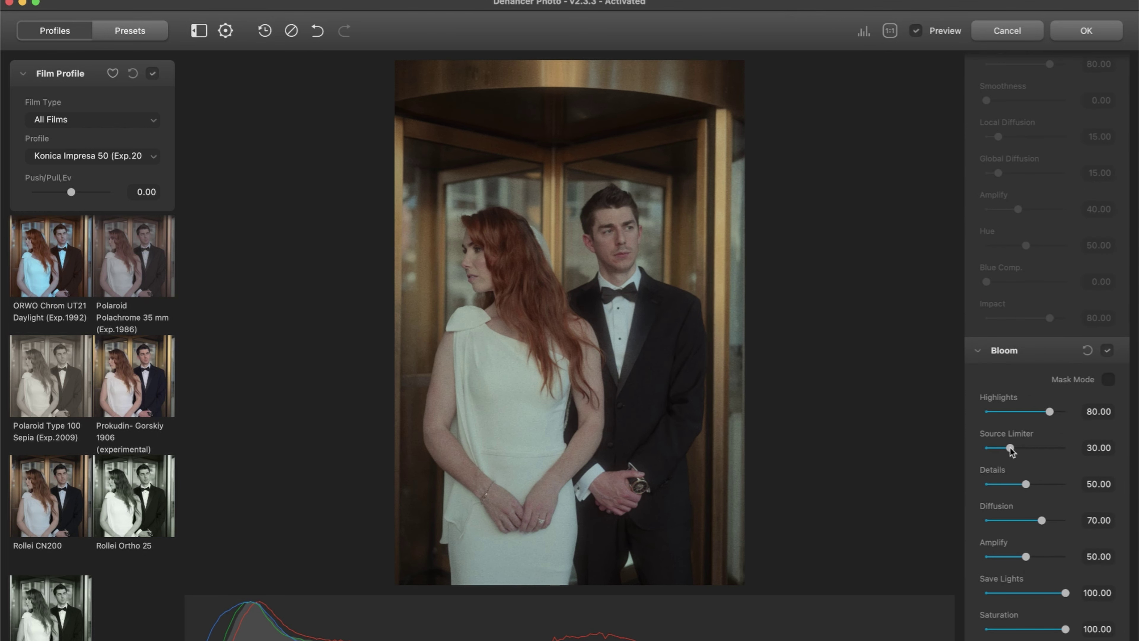
drag(1011, 449, 1030, 420)
scroll(1023, 478, down, 2)
drag(1025, 522, 1126, 516)
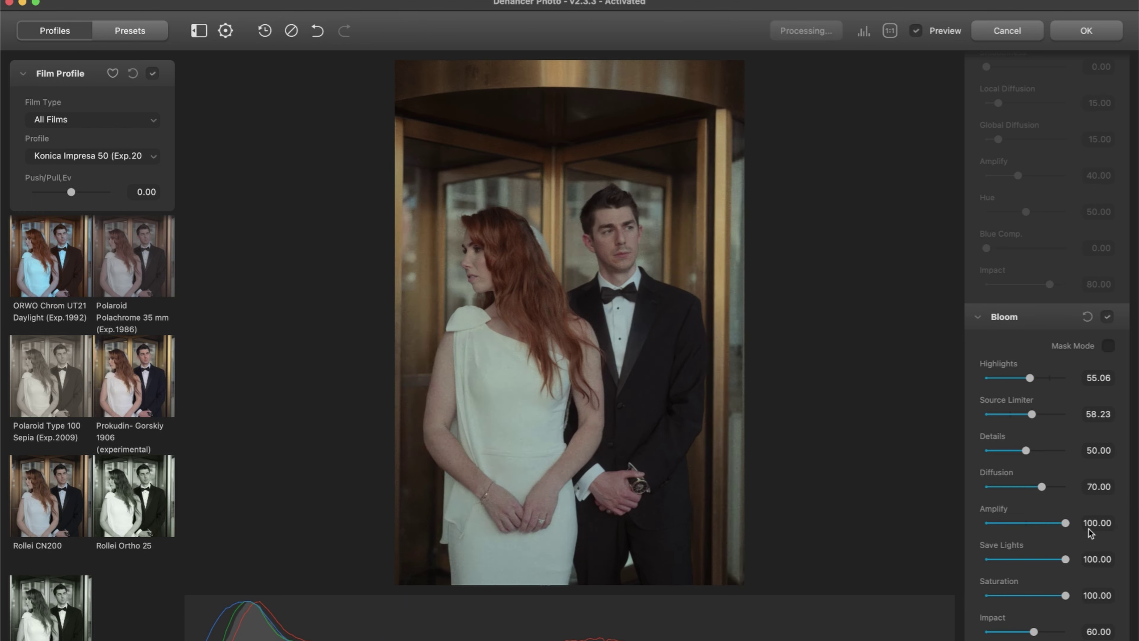
drag(1065, 523, 1019, 523)
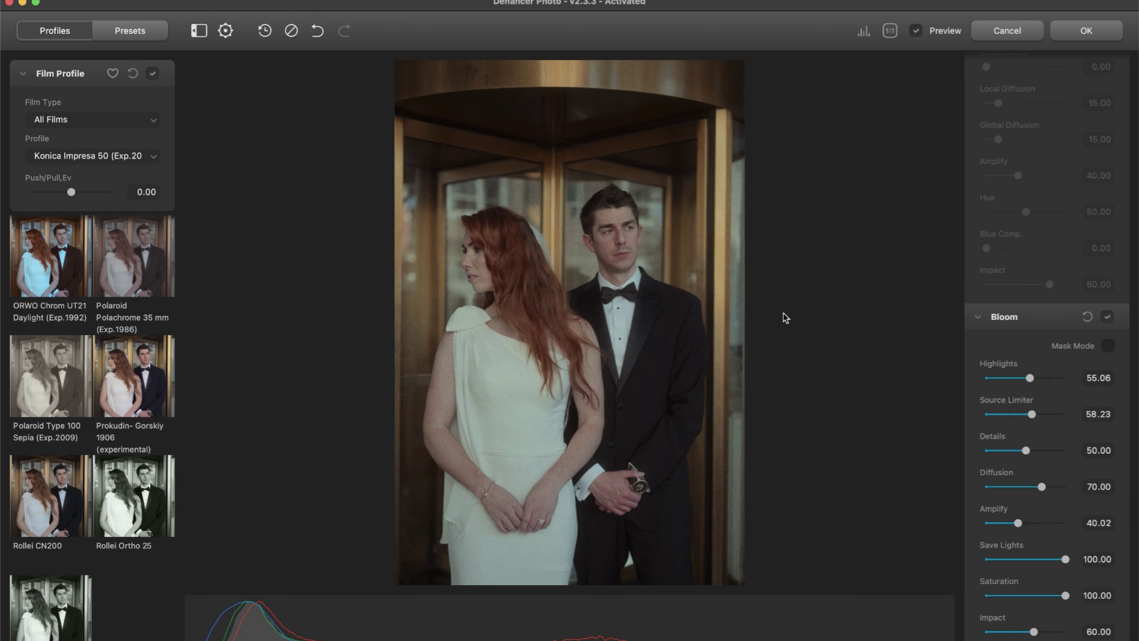
drag(1019, 525, 1022, 524)
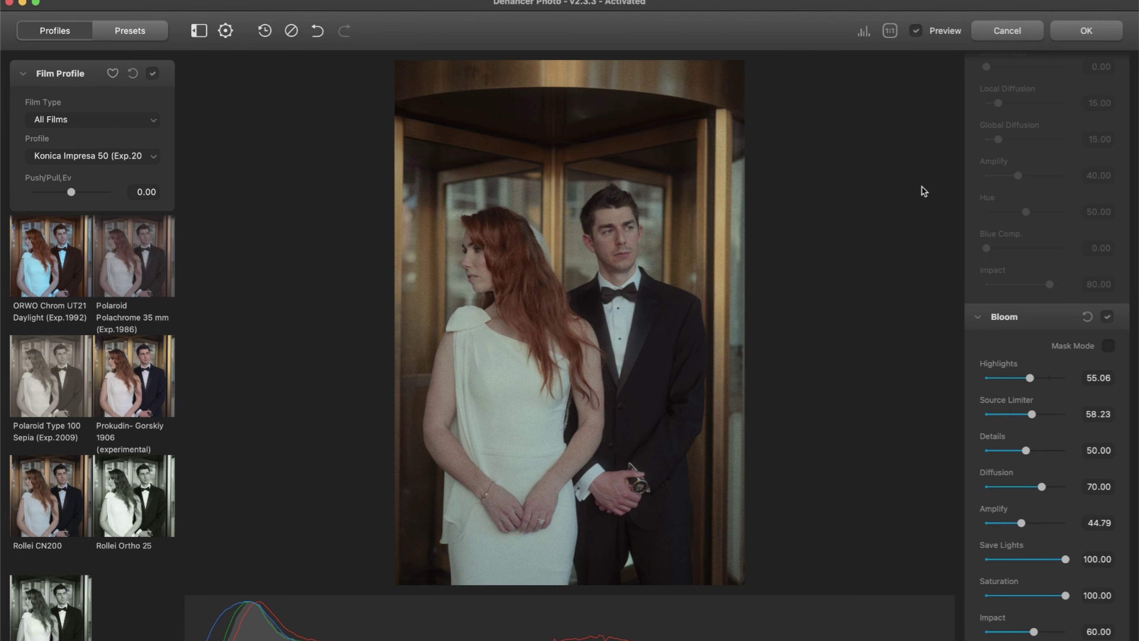
- Compare the portrait with and without Bloom, leaving the effect enabled
click(1108, 317)
click(1108, 317)
click(1107, 317)
click(1108, 317)
click(1108, 318)
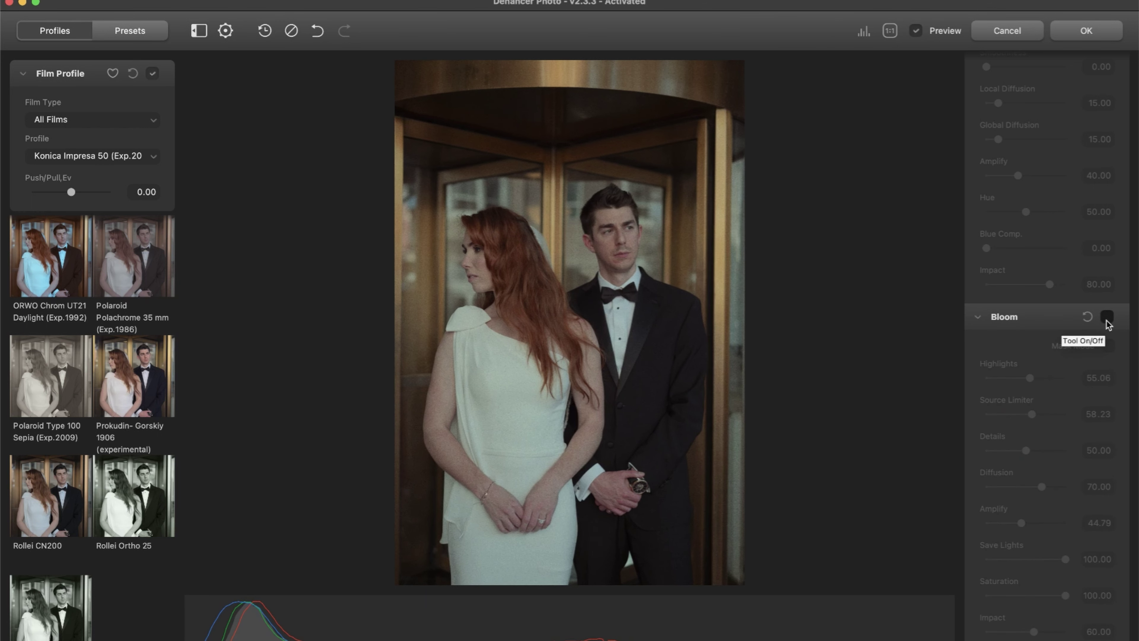
click(1107, 317)
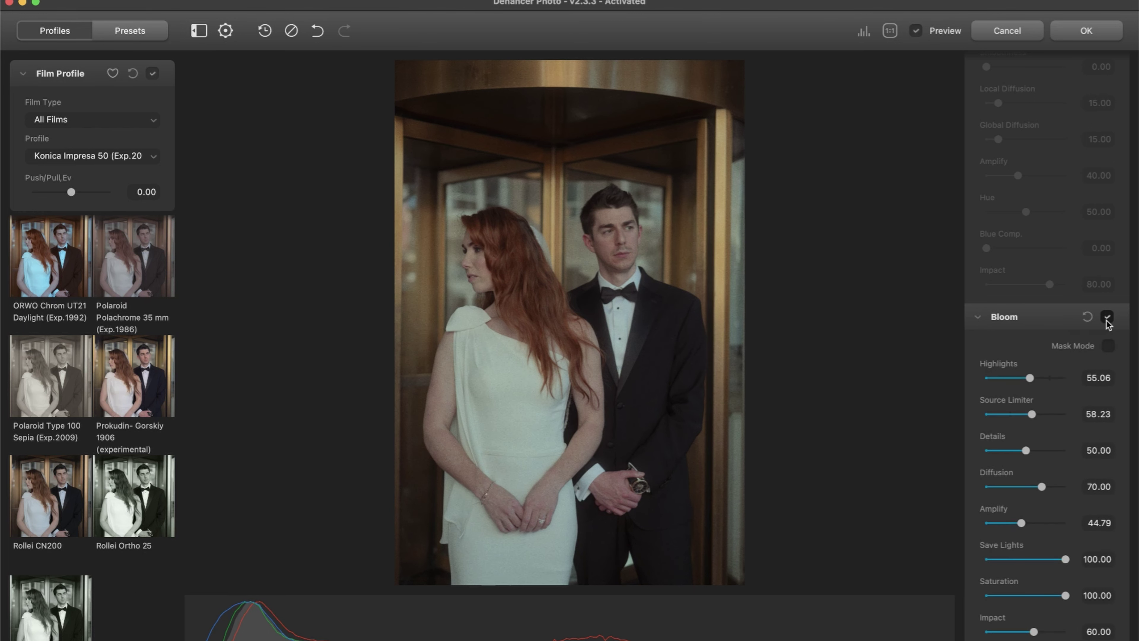